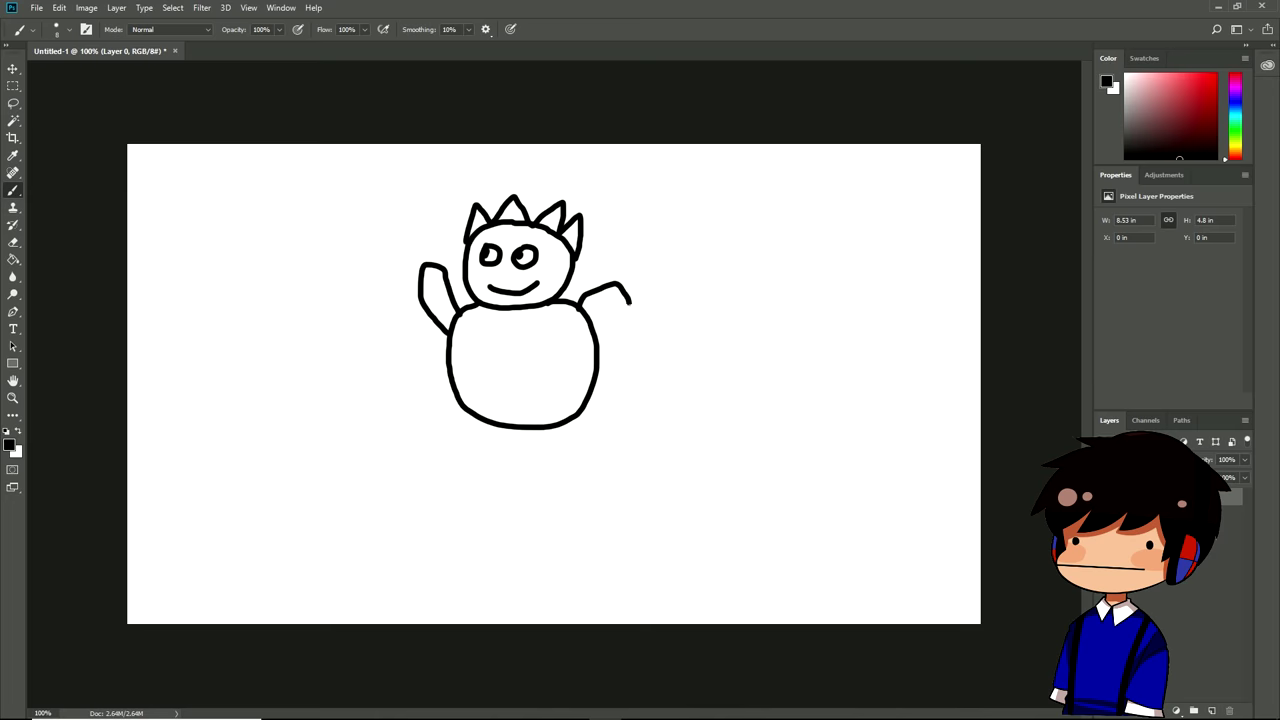
Step: Brush the figure's right arm, both legs and a short stroke beside the arm
{"action": "left_click_drag", "start_coordinate": [627, 310], "coordinate": [604, 344]}
{"action": "mouse_move", "coordinate": [474, 424]}
{"action": "left_mouse_down"}
{"action": "mouse_move", "coordinate": [520, 430]}
{"action": "mouse_move", "coordinate": [570, 468]}
{"action": "mouse_move", "coordinate": [585, 418]}
{"action": "left_mouse_up"}
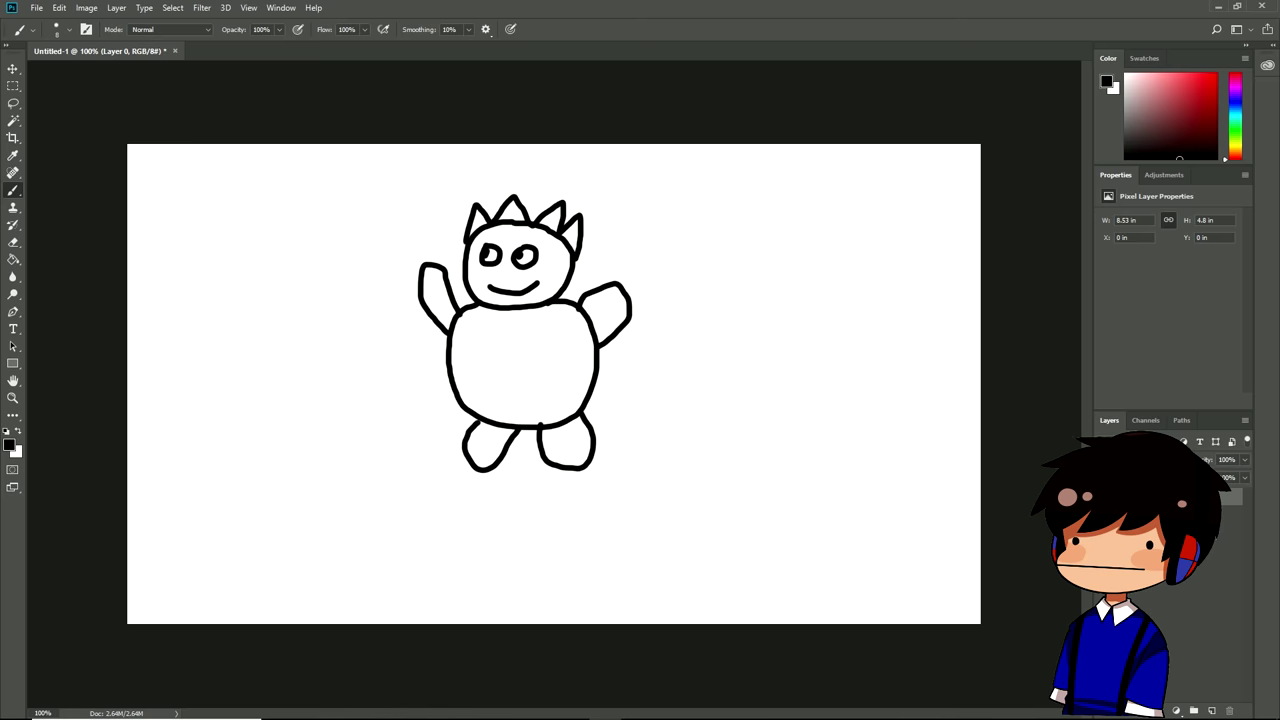
{"action": "left_click_drag", "start_coordinate": [413, 270], "coordinate": [395, 305]}
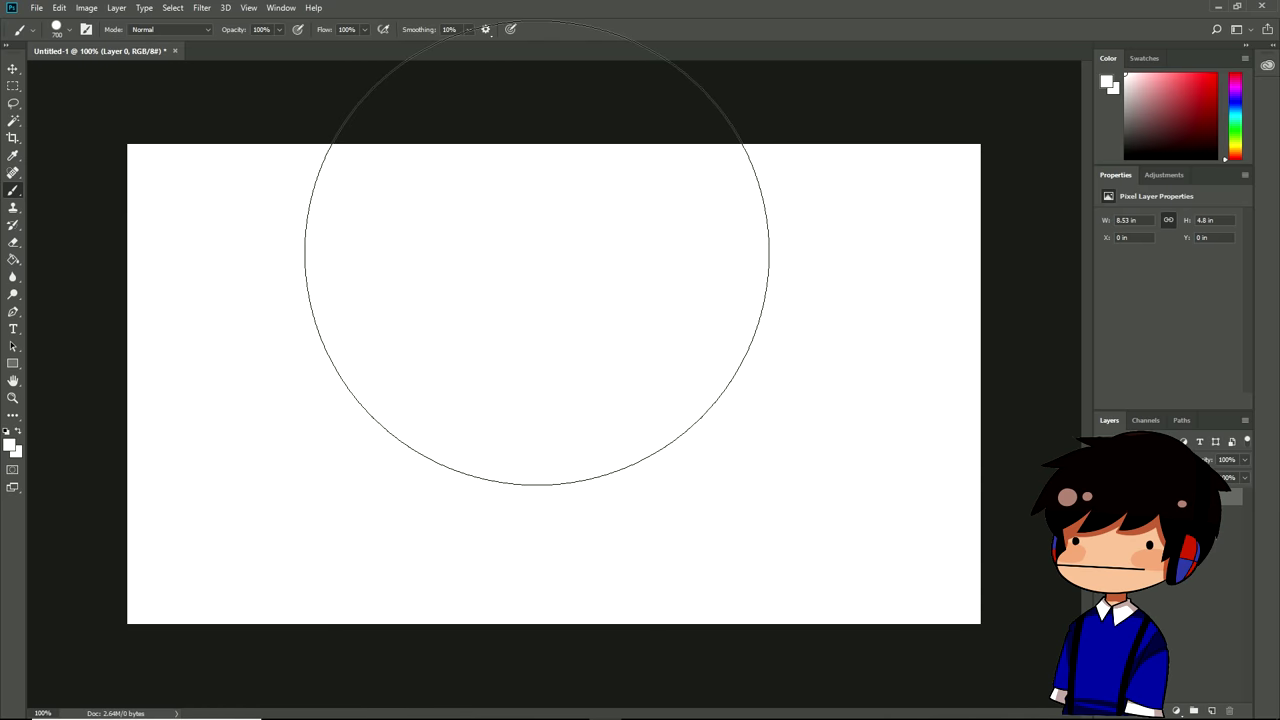
Step: Shrink the brush with two [ presses and sketch a freehand outline stroke
{"action": "key", "text": "bracketleft"}
{"action": "key", "text": "bracketleft"}
{"action": "key", "text": "bracketleft"}
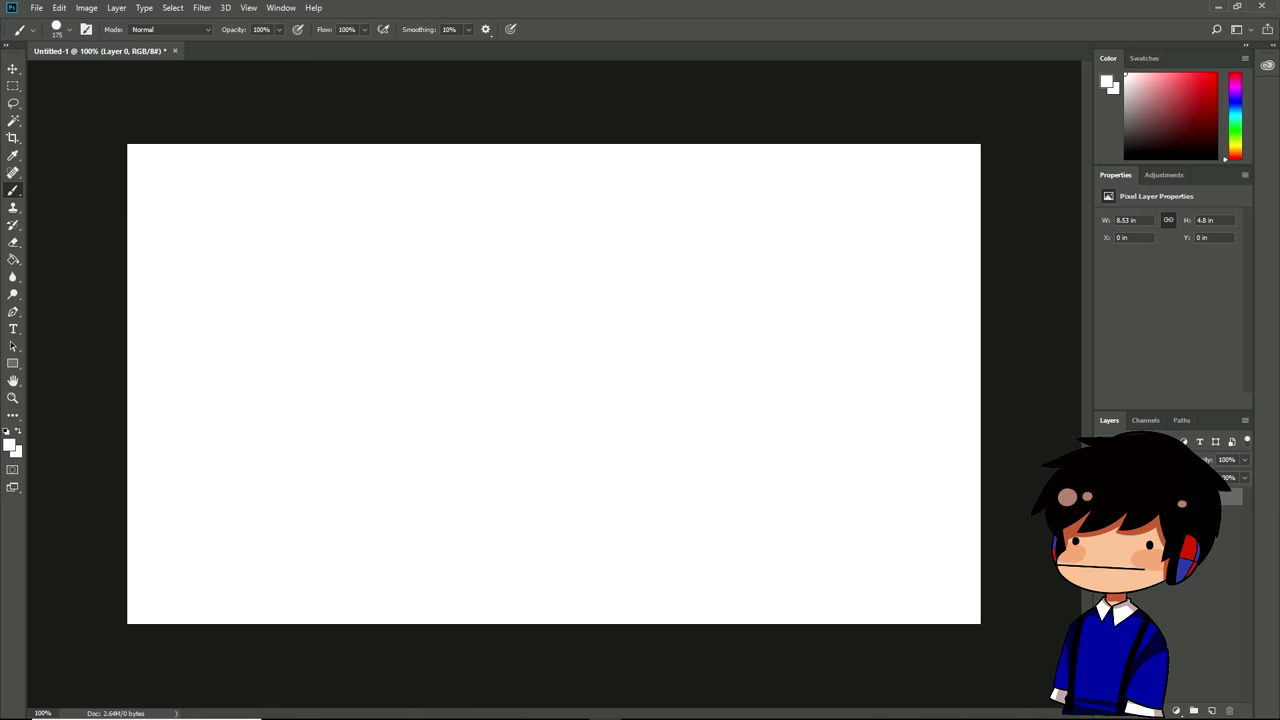
{"action": "key", "text": "bracketleft"}
{"action": "key", "text": "bracketleft"}
{"action": "key", "text": "bracketleft"}
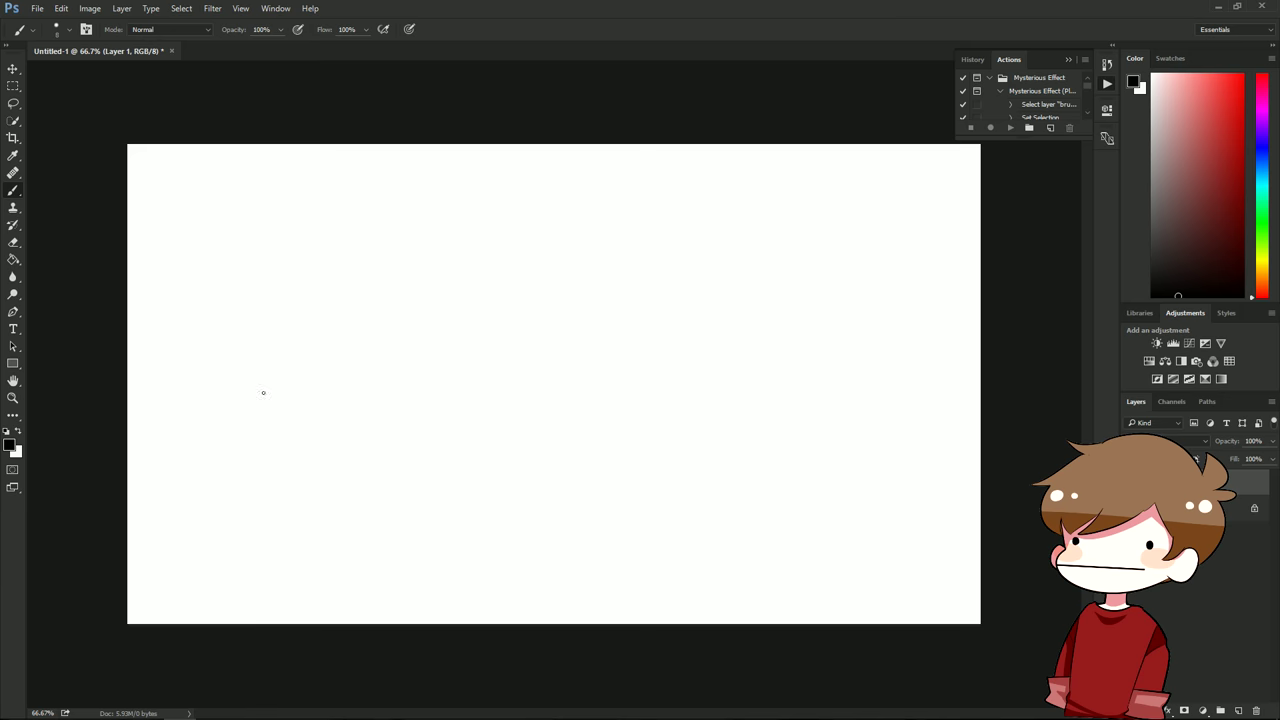
{"action": "mouse_move", "coordinate": [272, 398]}
{"action": "left_mouse_down"}
{"action": "mouse_move", "coordinate": [464, 486]}
{"action": "mouse_move", "coordinate": [480, 410]}
{"action": "left_mouse_up"}
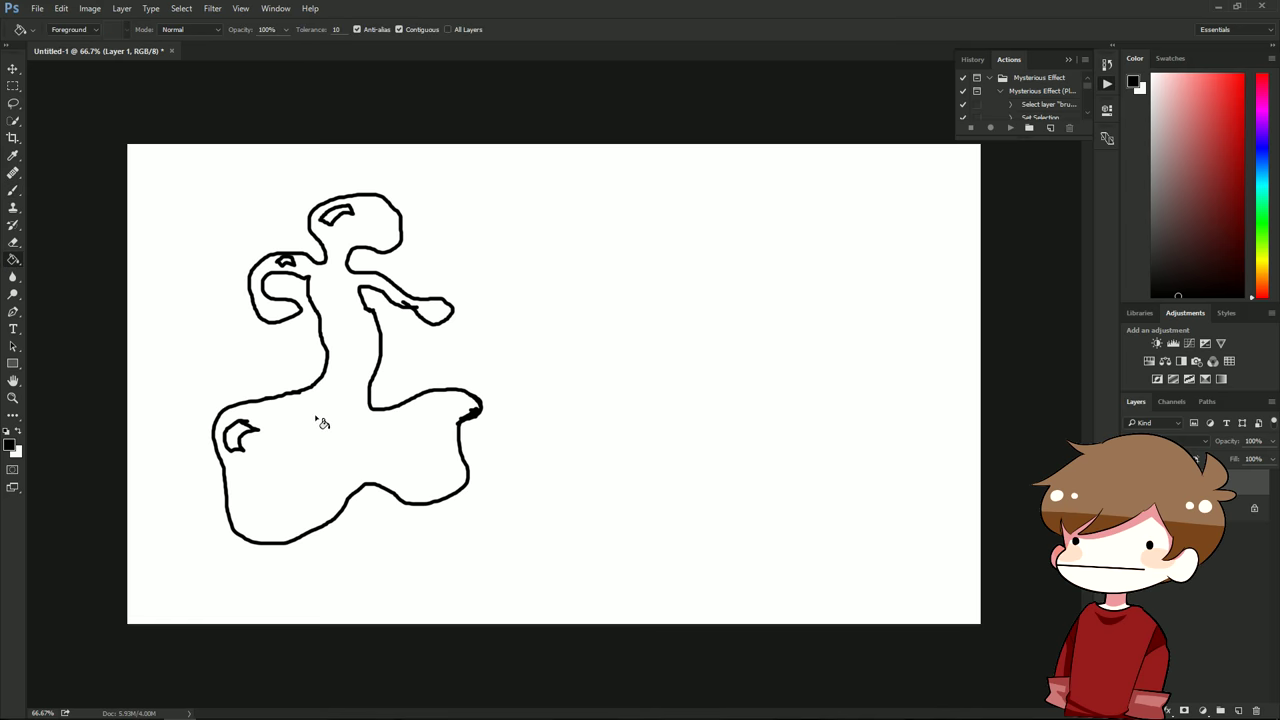
Step: Fill the outlined silhouette and its leftover gaps solid black with the Paint Bucket
{"action": "left_click", "coordinate": [322, 422]}
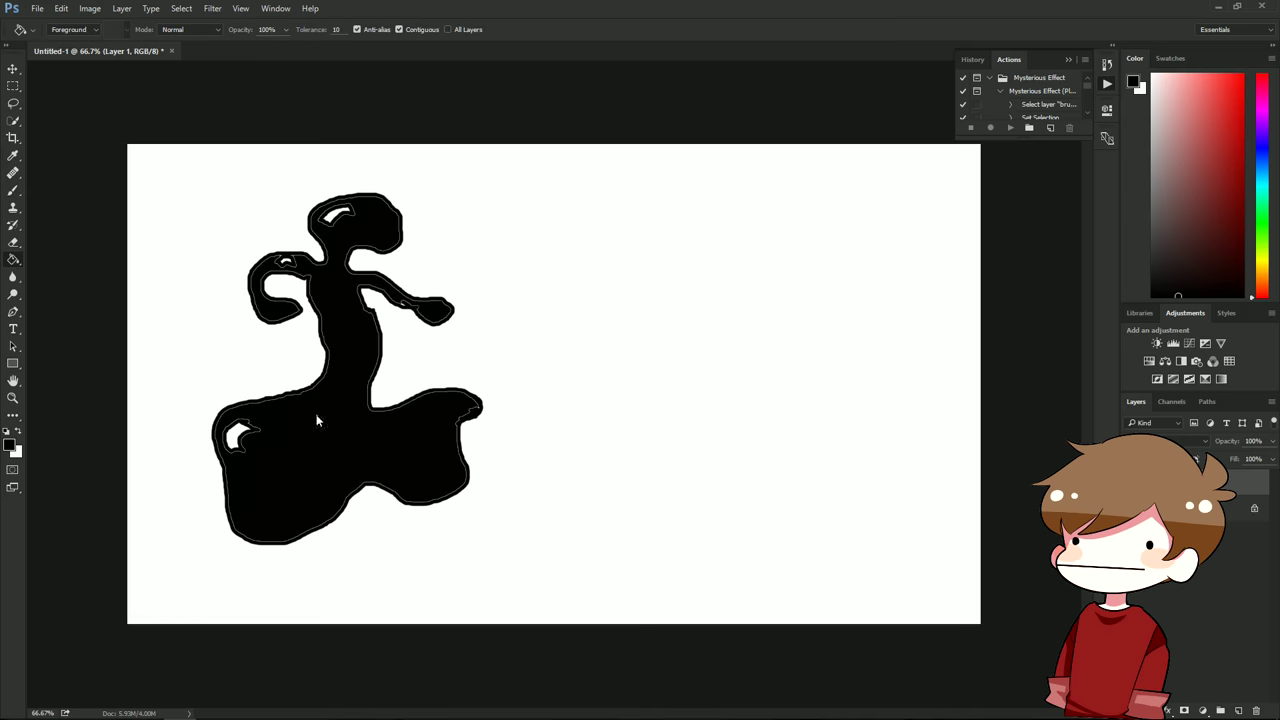
{"action": "left_click", "coordinate": [323, 420]}
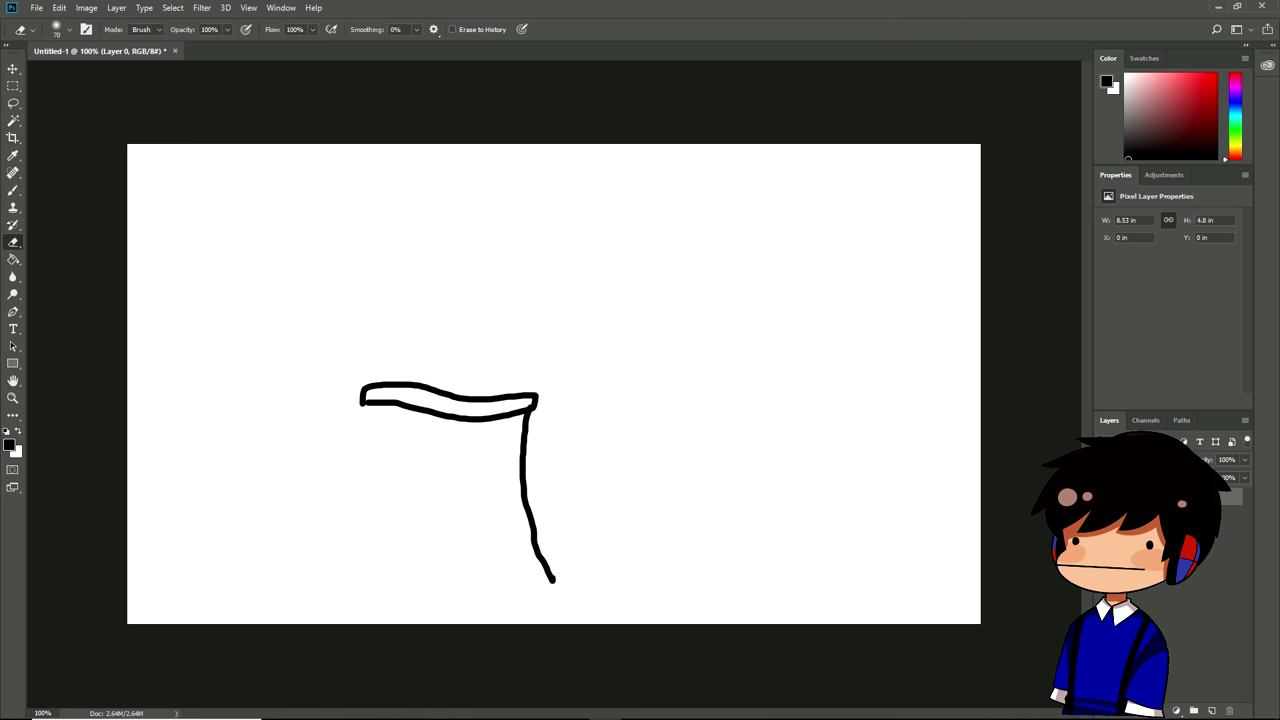
{"action": "key", "text": "e"}
{"action": "key", "text": "b"}
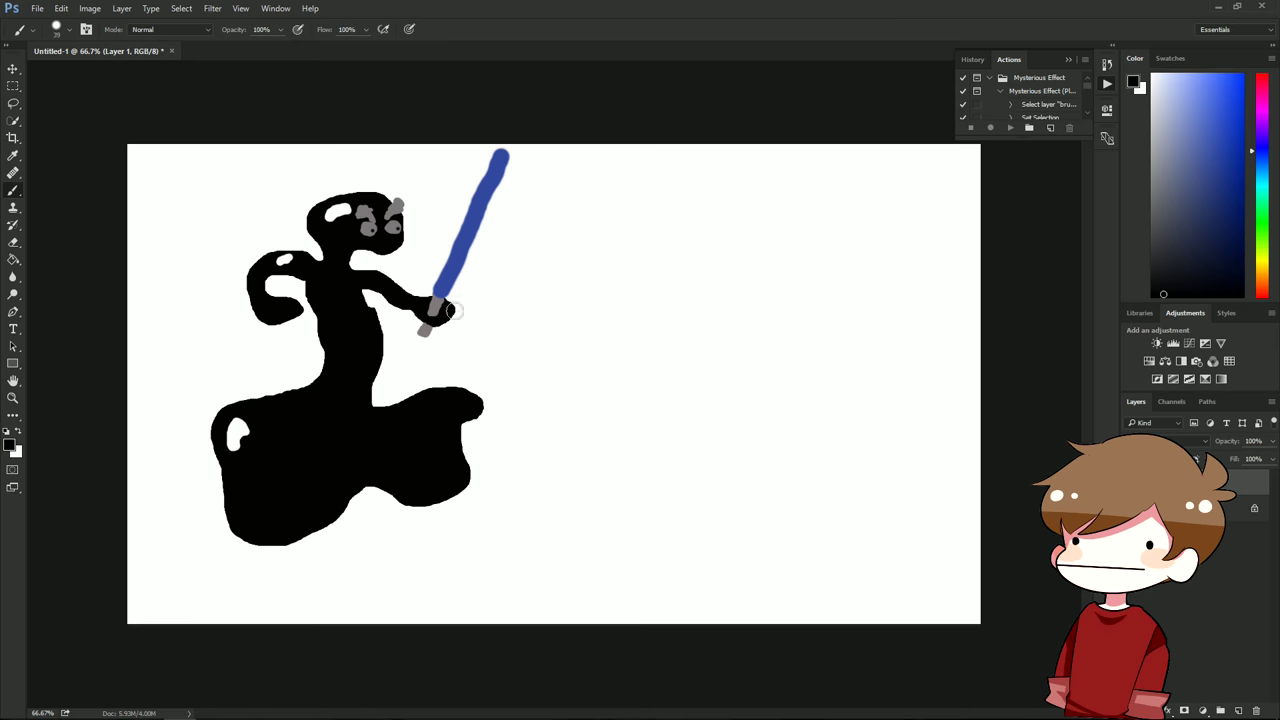
Step: With a 9 px brown brush, paint the ground line left of the silhouette
{"action": "right_click", "coordinate": [531, 328]}
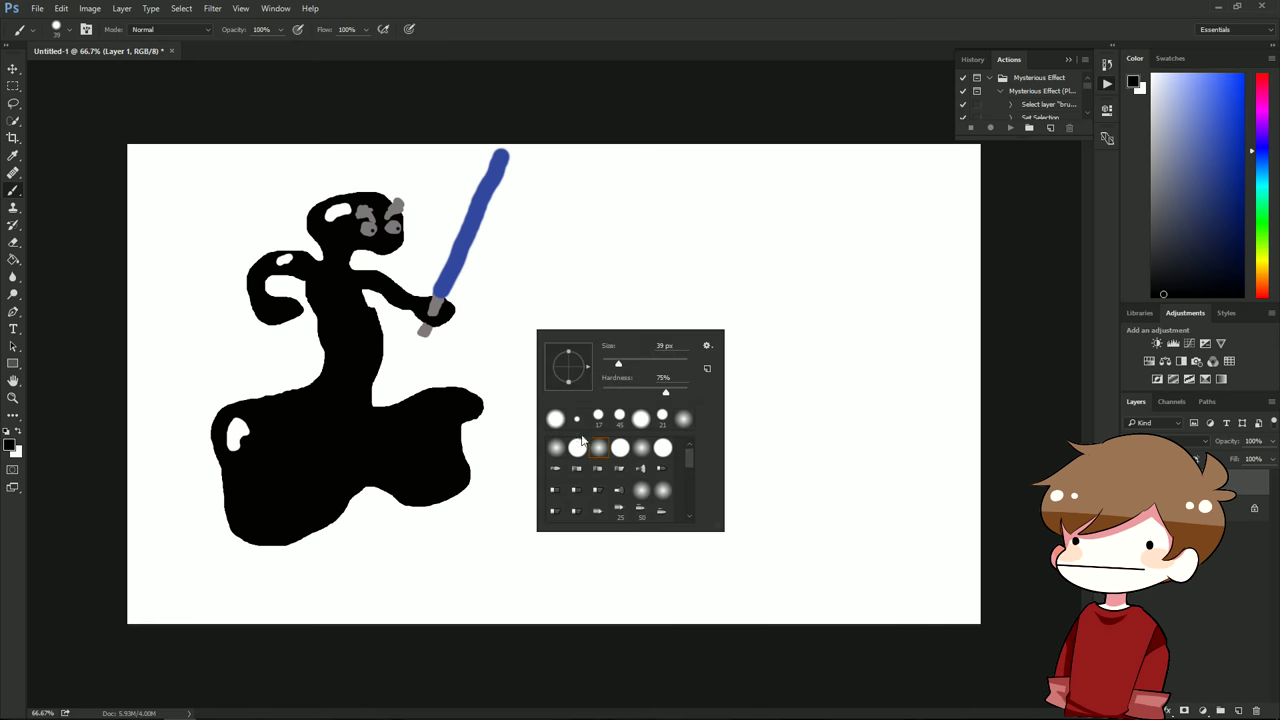
{"action": "left_click_drag", "start_coordinate": [618, 364], "coordinate": [609, 365]}
{"action": "left_click_drag", "start_coordinate": [607, 366], "coordinate": [605, 366]}
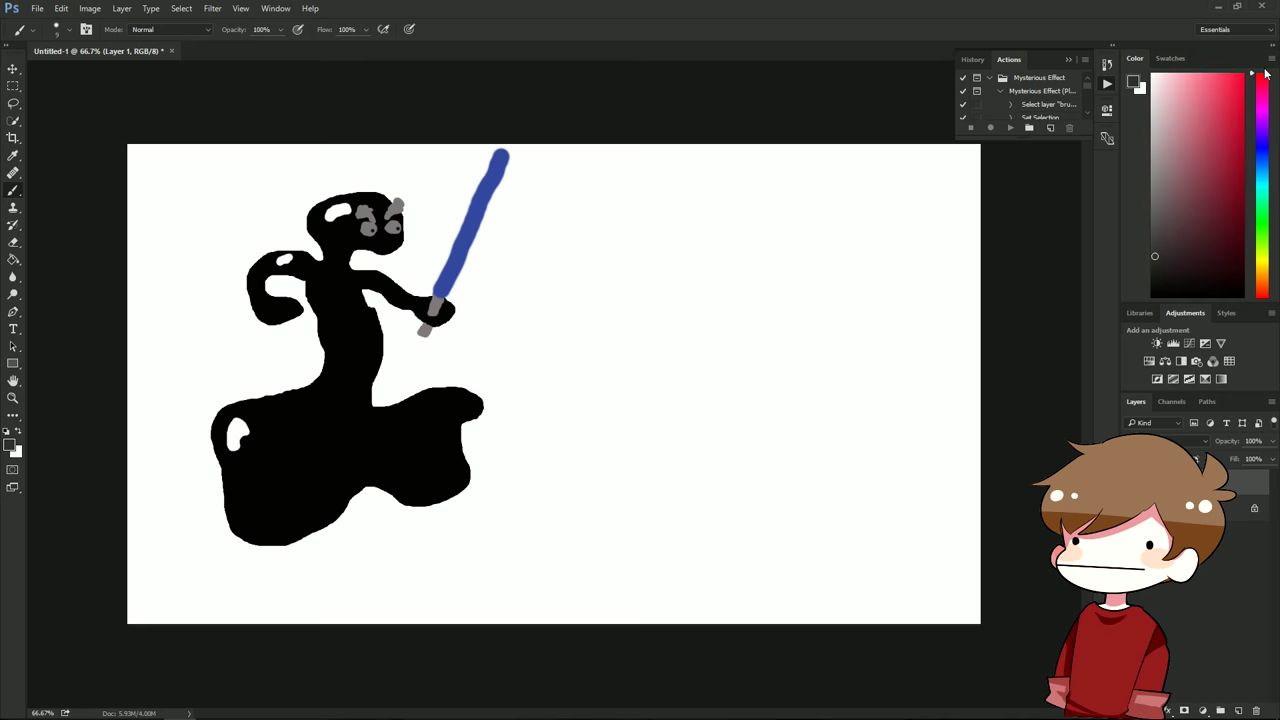
{"action": "left_click_drag", "start_coordinate": [1262, 75], "coordinate": [1261, 281]}
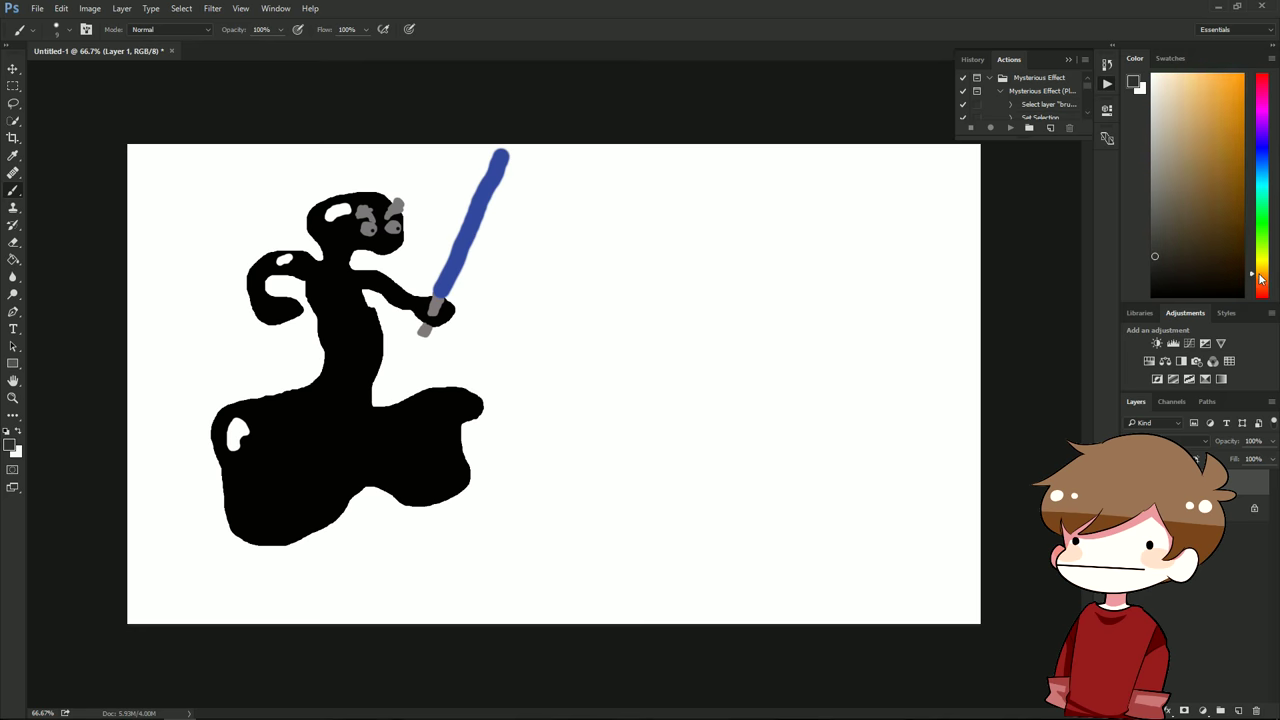
{"action": "left_click_drag", "start_coordinate": [1202, 208], "coordinate": [1215, 183]}
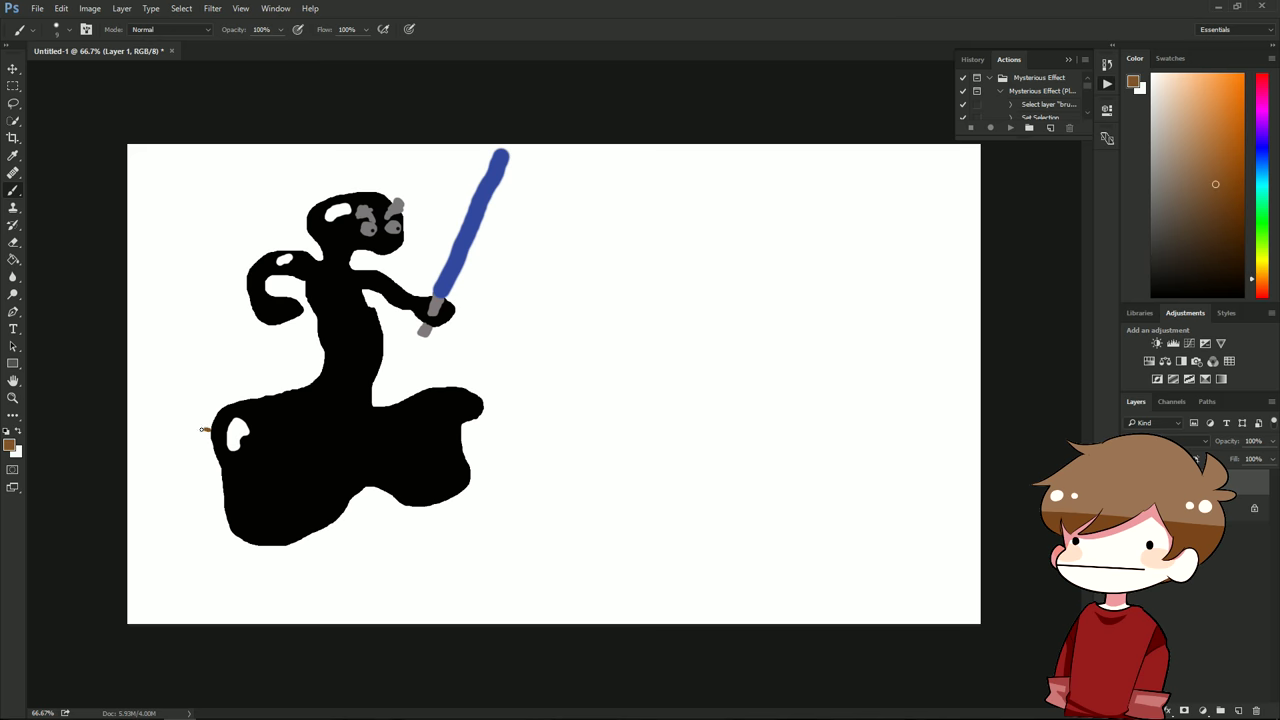
{"action": "left_click_drag", "start_coordinate": [204, 429], "coordinate": [130, 415]}
Step: Extend the brown ground line to the right, undoing two stray marks
{"action": "left_click_drag", "start_coordinate": [486, 410], "coordinate": [804, 445]}
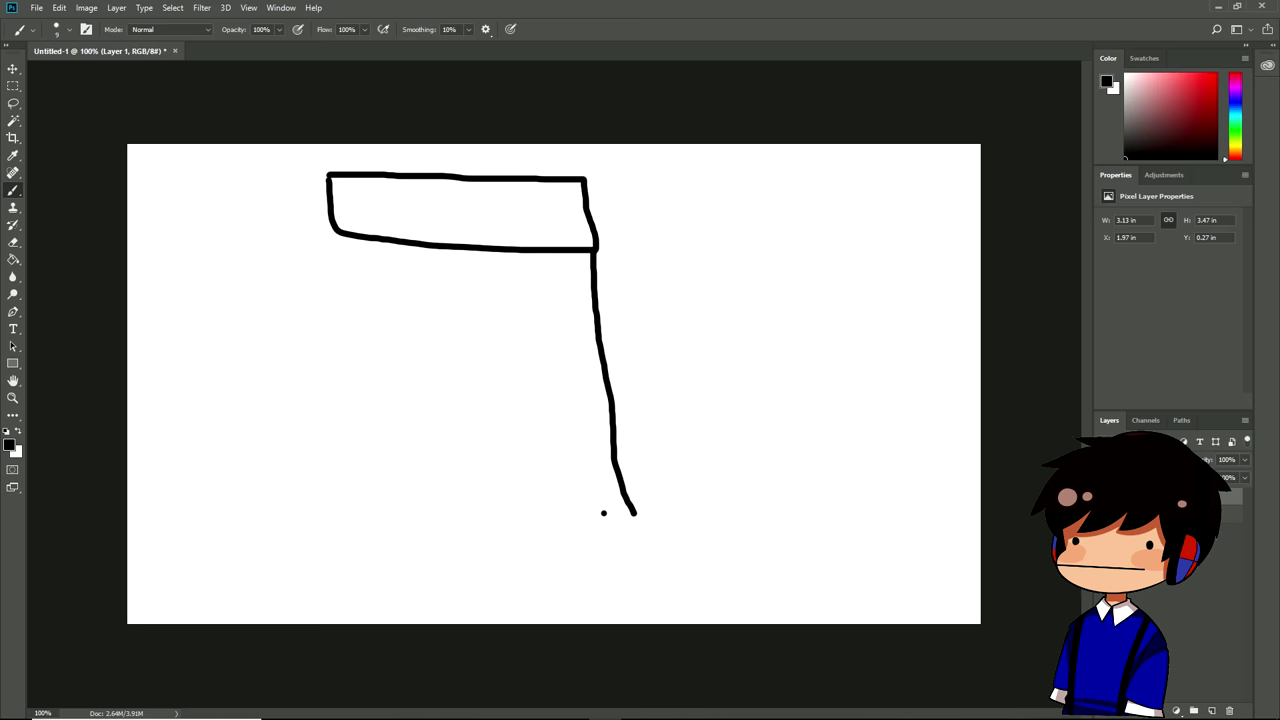
{"action": "left_click_drag", "start_coordinate": [604, 513], "coordinate": [640, 514]}
{"action": "key", "text": "ctrl+z"}
{"action": "key", "text": "ctrl+z"}
Step: Draw the boot's bottom edge, back line and foot, undoing the failed foot stroke
{"action": "mouse_move", "coordinate": [618, 512]}
{"action": "left_mouse_down"}
{"action": "mouse_move", "coordinate": [722, 534]}
{"action": "mouse_move", "coordinate": [498, 596]}
{"action": "mouse_move", "coordinate": [346, 514]}
{"action": "left_mouse_up"}
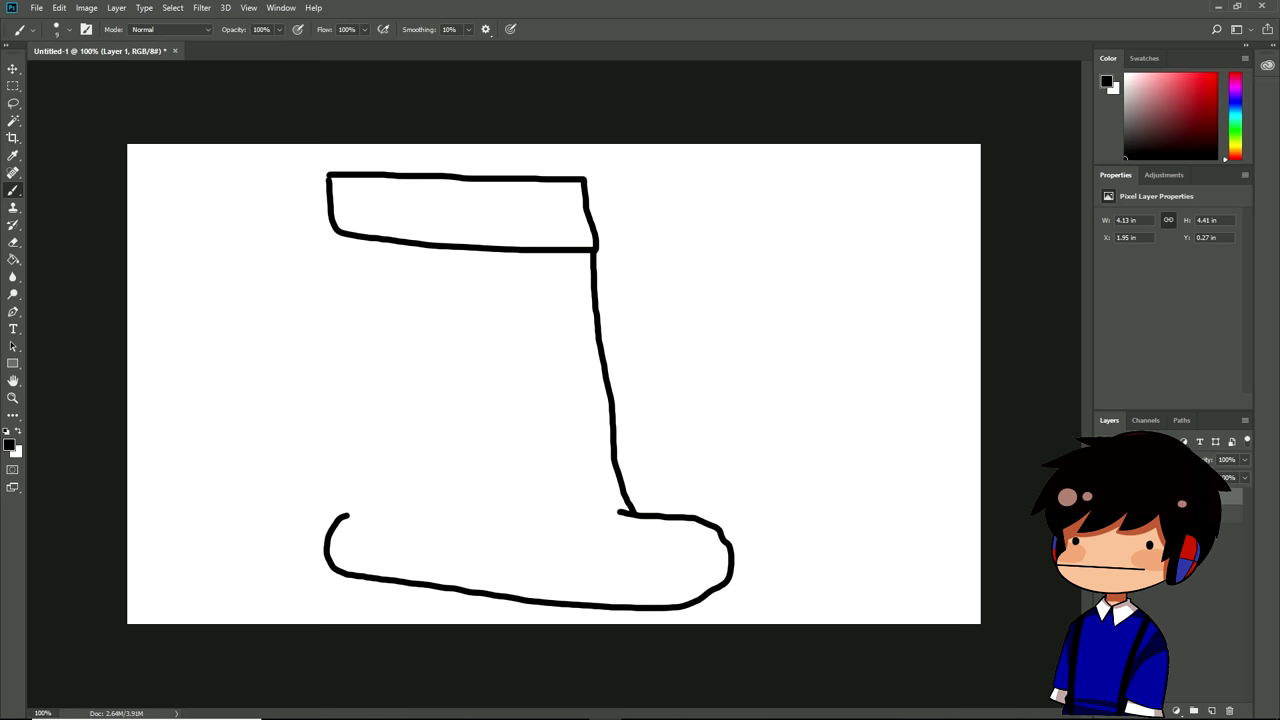
{"action": "left_click_drag", "start_coordinate": [336, 235], "coordinate": [342, 514]}
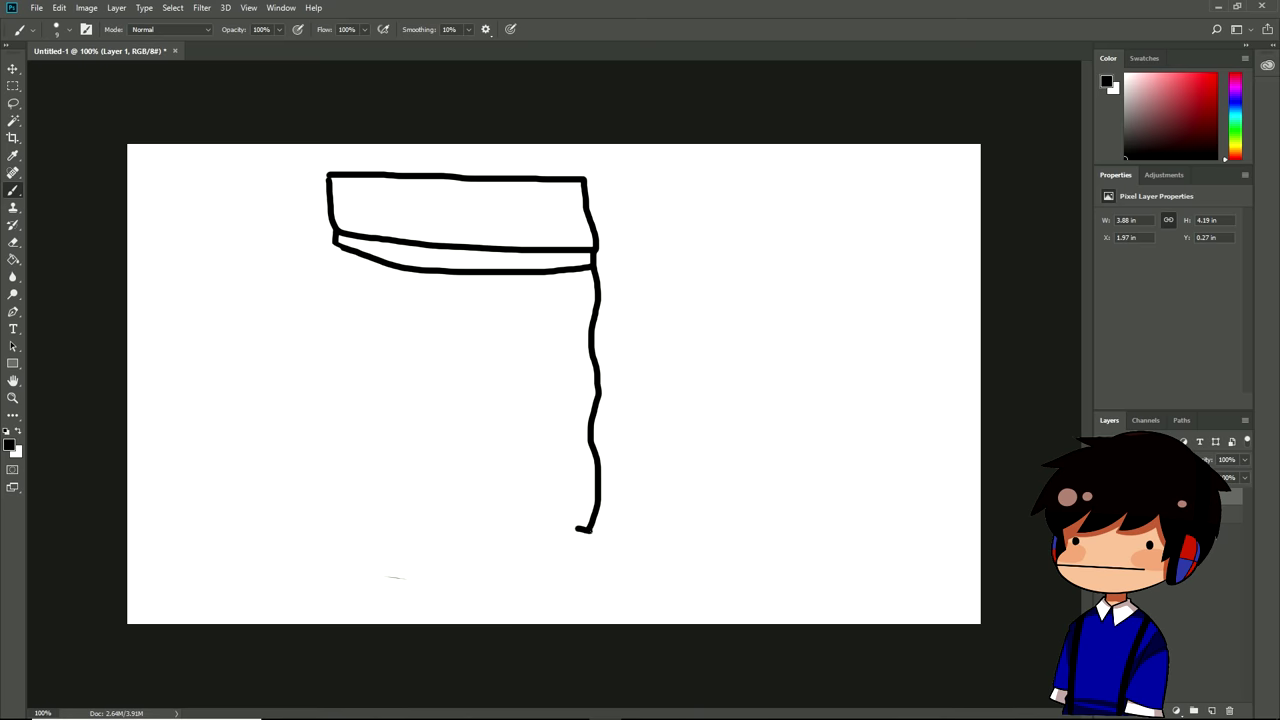
{"action": "left_click_drag", "start_coordinate": [641, 532], "coordinate": [691, 551]}
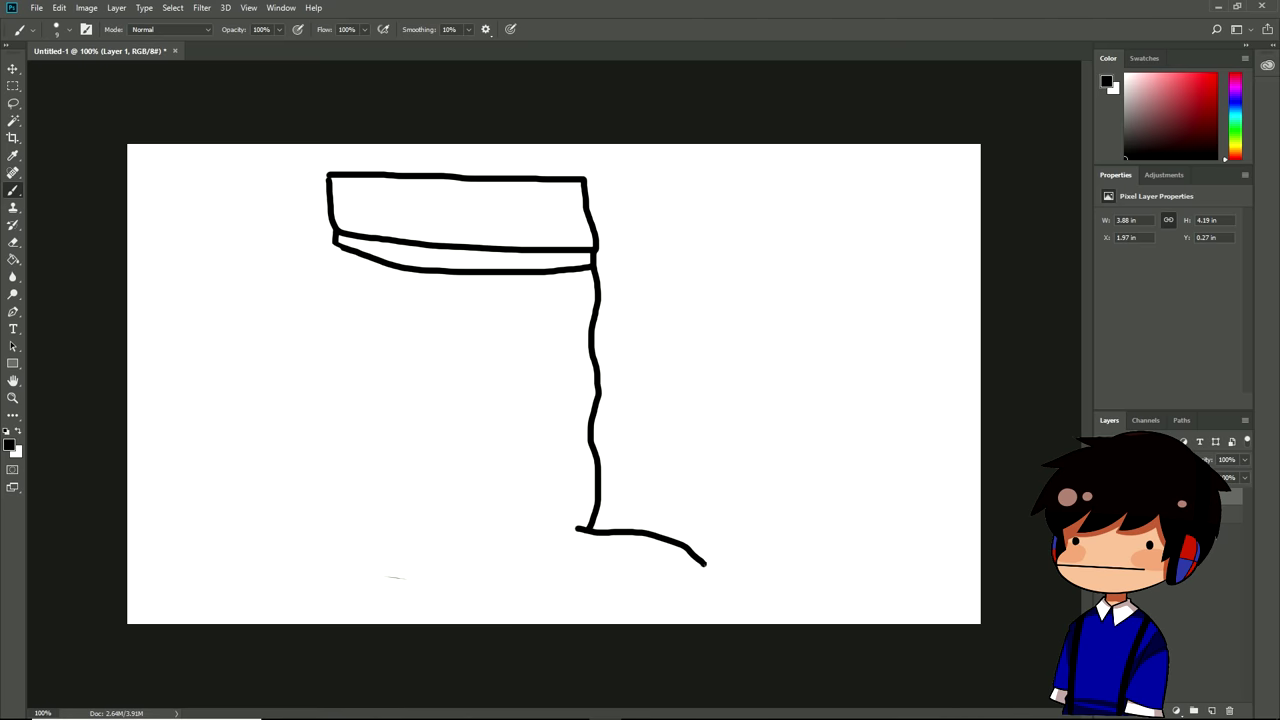
{"action": "left_click_drag", "start_coordinate": [712, 608], "coordinate": [546, 622]}
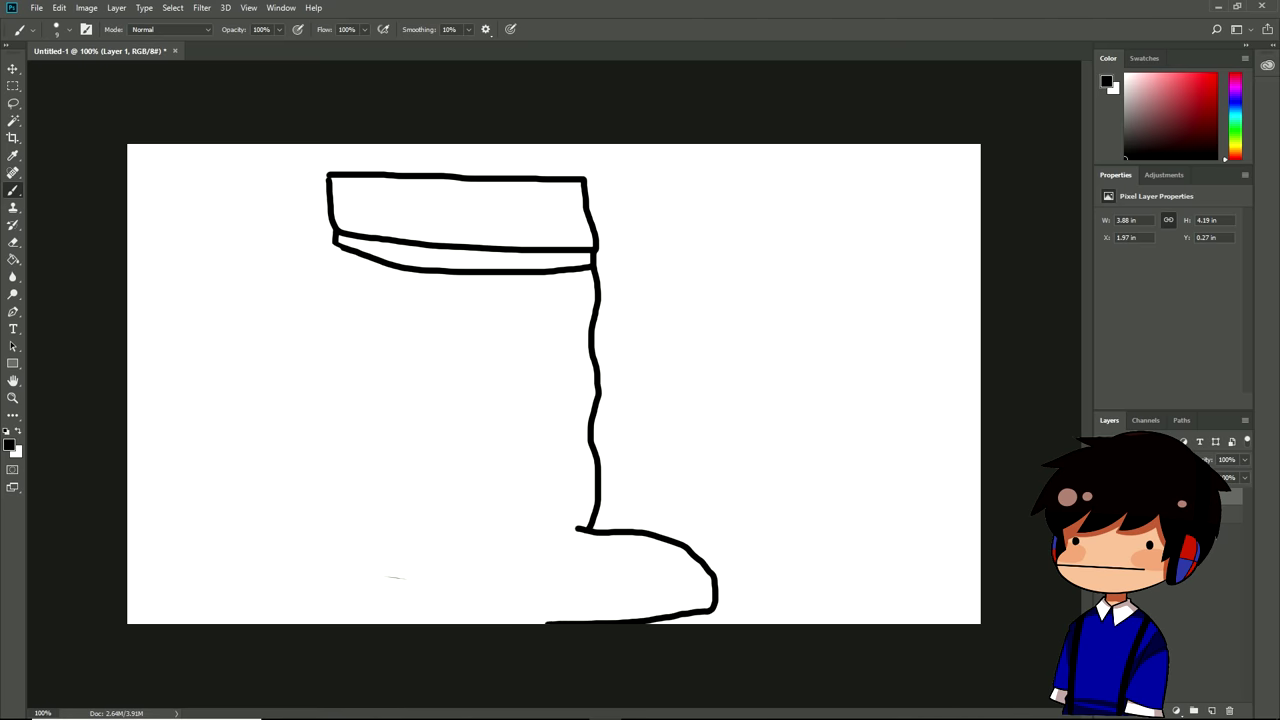
{"action": "key", "text": "ctrl+z"}
{"action": "key", "text": "e"}
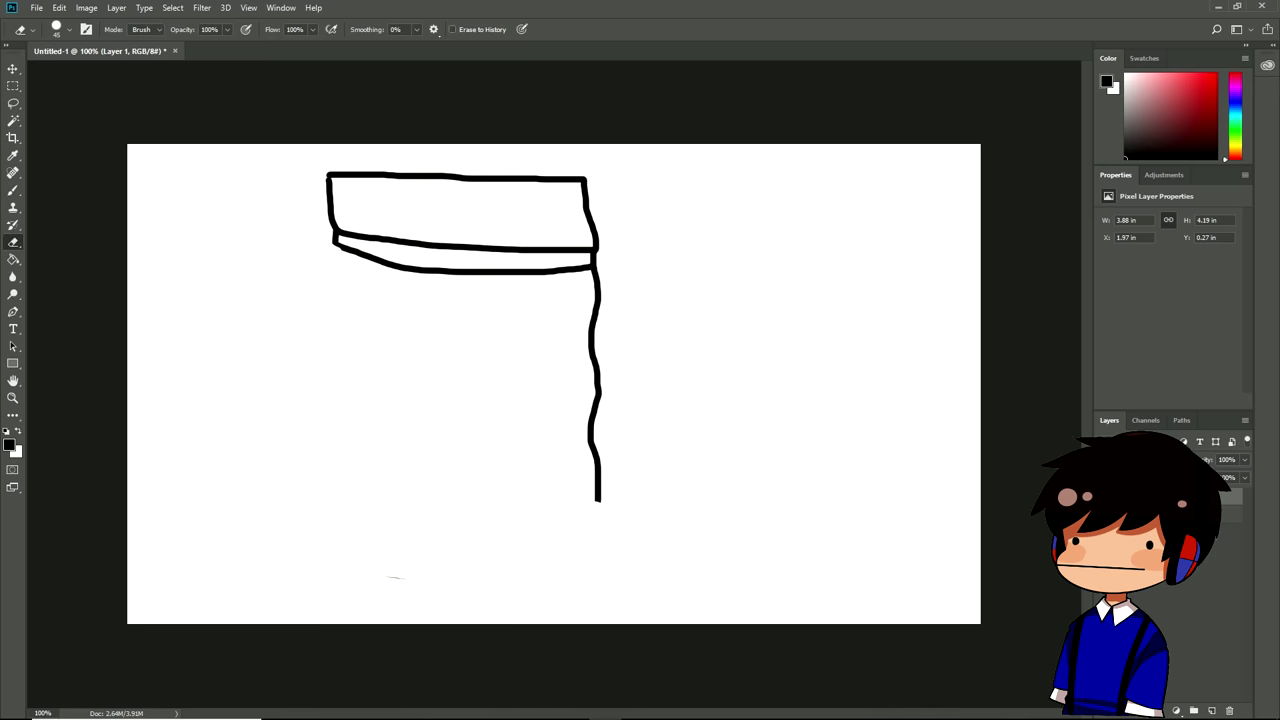
{"action": "key", "text": "b"}
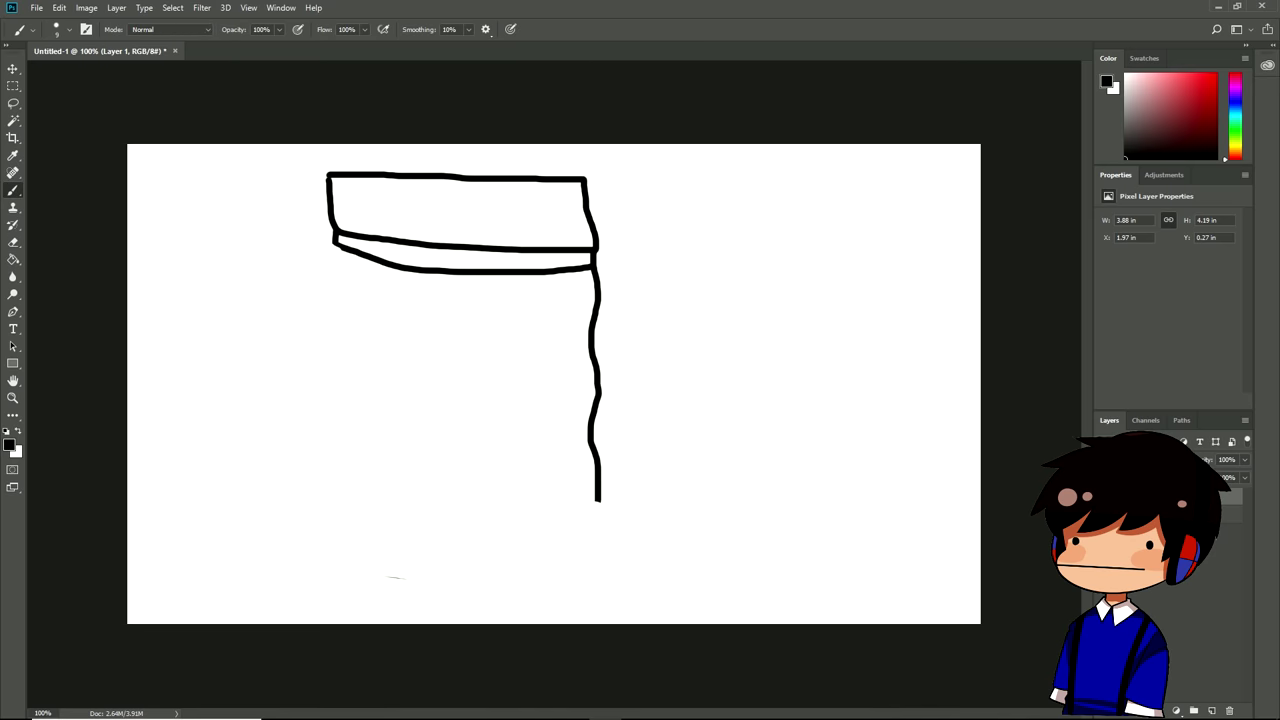
Step: Redraw the boot's toe curving right and set the paint colour to black
{"action": "mouse_move", "coordinate": [614, 515]}
{"action": "left_mouse_down"}
{"action": "mouse_move", "coordinate": [740, 544]}
{"action": "mouse_move", "coordinate": [515, 612]}
{"action": "left_mouse_up"}
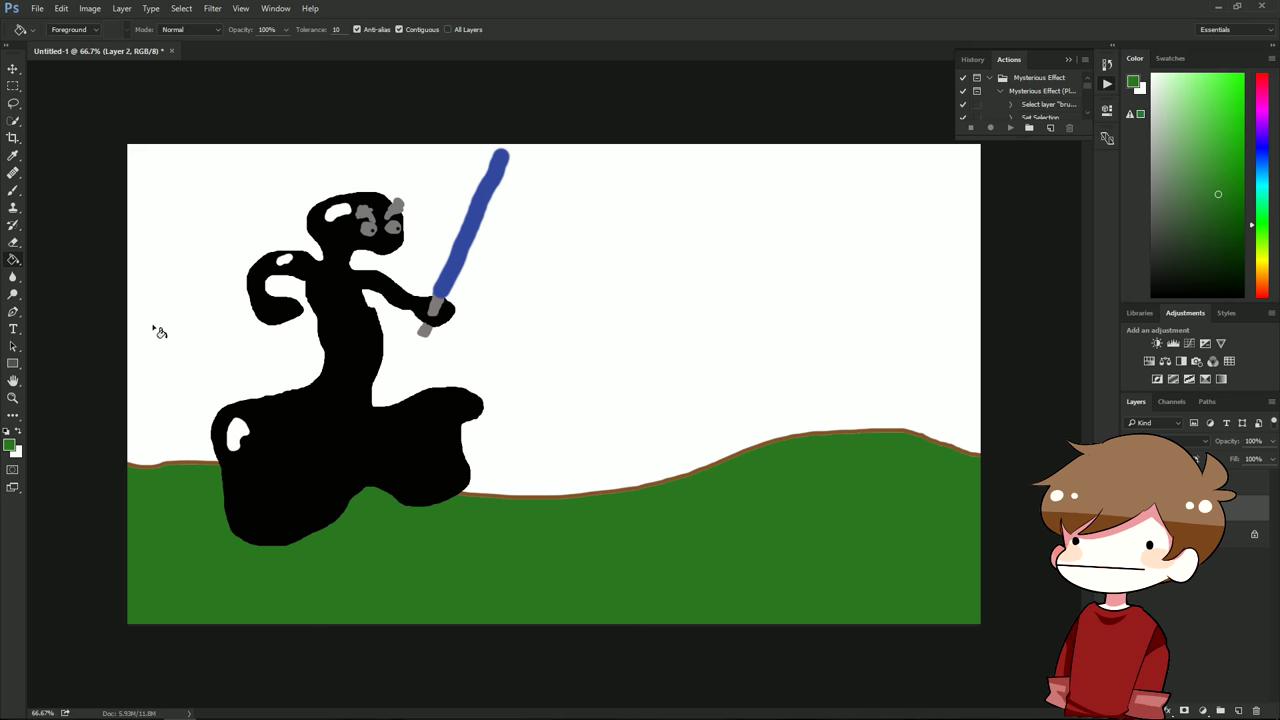
{"action": "left_click", "coordinate": [13, 190]}
{"action": "left_click_drag", "start_coordinate": [1222, 204], "coordinate": [1161, 292]}
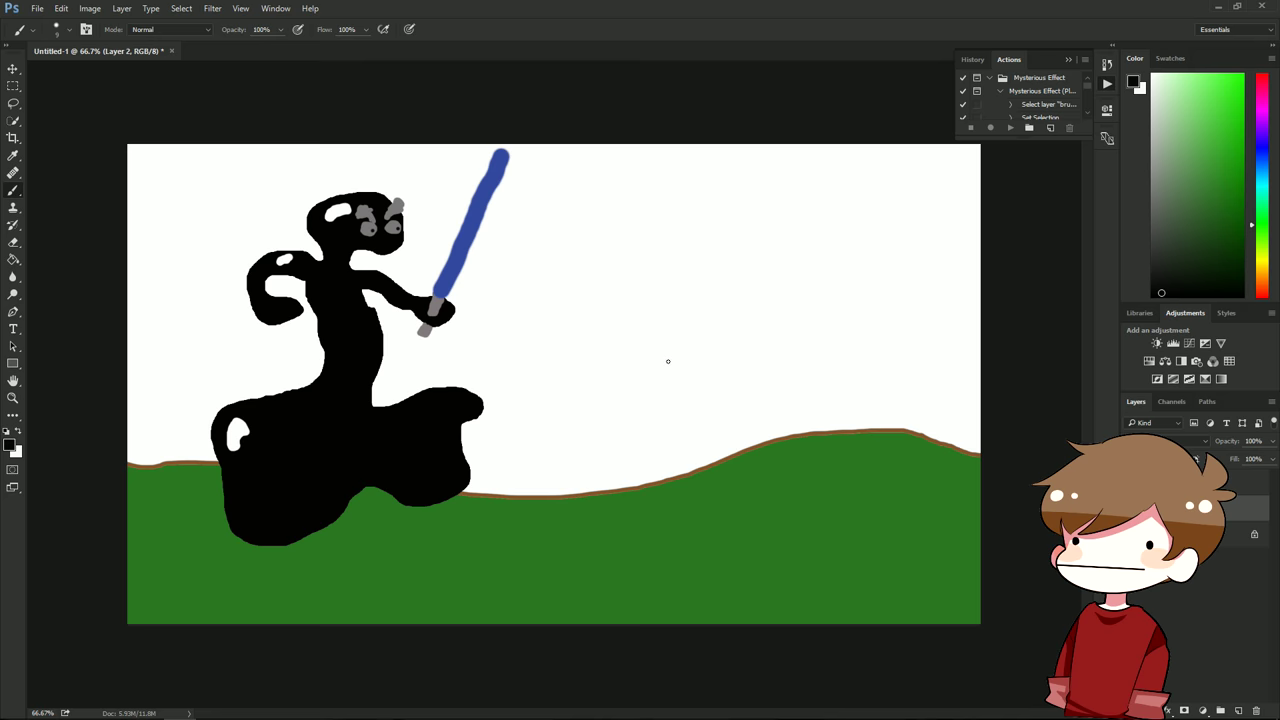
Step: With a 47 px brush, draw the boot's back line and start a black figure on the grass
{"action": "right_click", "coordinate": [681, 388]}
{"action": "left_click_drag", "start_coordinate": [753, 421], "coordinate": [770, 421]}
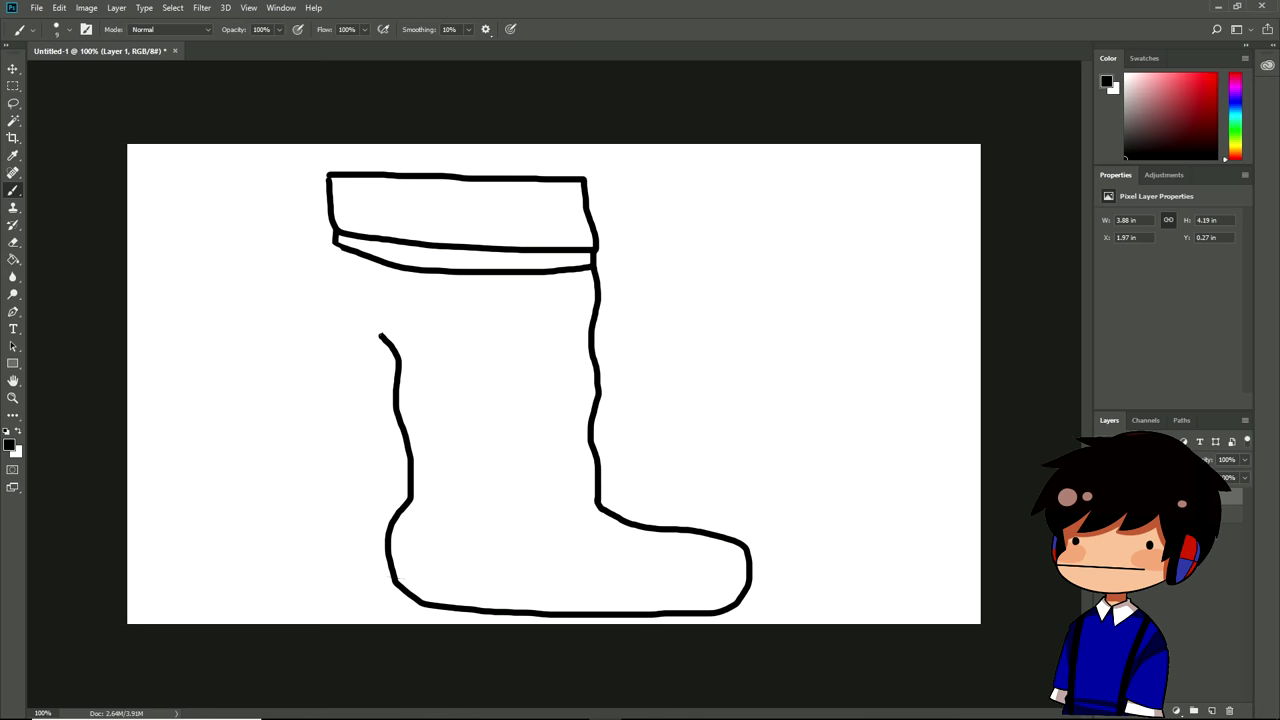
{"action": "left_click_drag", "start_coordinate": [380, 338], "coordinate": [340, 250]}
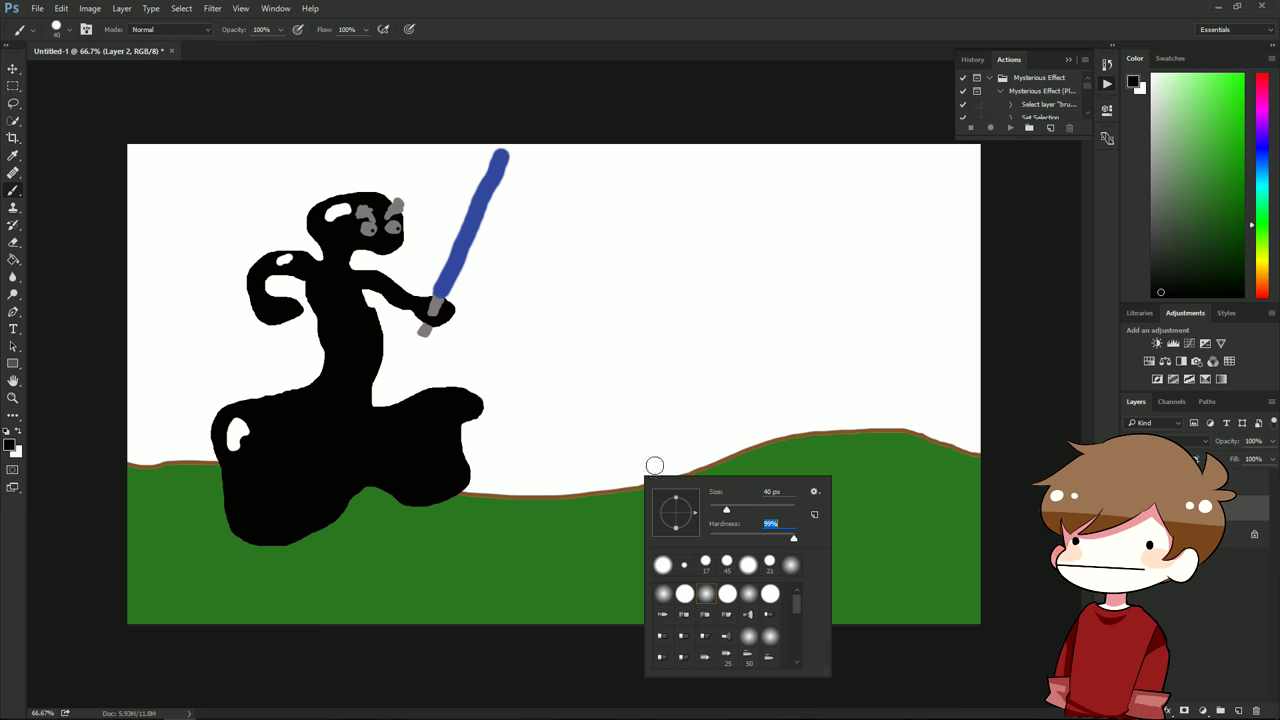
{"action": "left_click", "coordinate": [630, 483]}
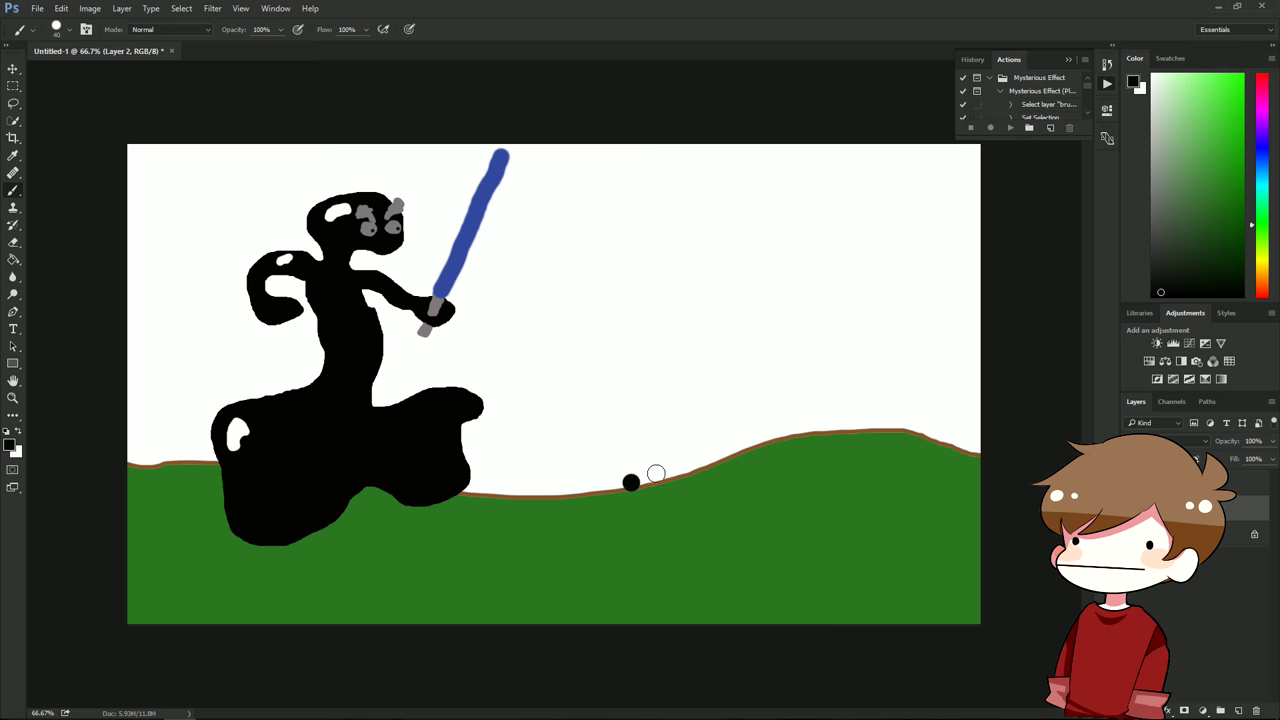
{"action": "mouse_move", "coordinate": [632, 478]}
{"action": "left_mouse_down"}
{"action": "mouse_move", "coordinate": [720, 490]}
{"action": "mouse_move", "coordinate": [770, 535]}
{"action": "mouse_move", "coordinate": [790, 535]}
{"action": "mouse_move", "coordinate": [795, 508]}
{"action": "mouse_move", "coordinate": [790, 540]}
{"action": "mouse_move", "coordinate": [850, 515]}
{"action": "mouse_move", "coordinate": [875, 485]}
{"action": "mouse_move", "coordinate": [830, 515]}
{"action": "mouse_move", "coordinate": [845, 516]}
{"action": "left_mouse_up"}
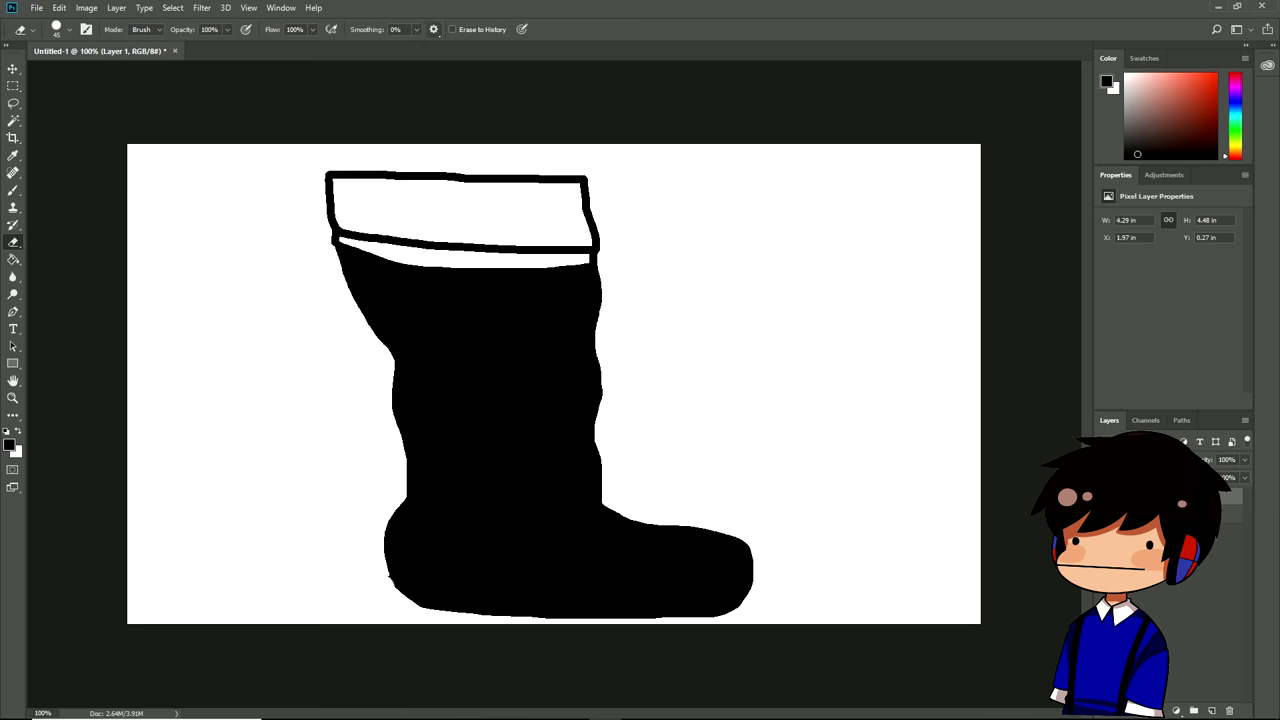
Step: Show the History panel, then paint and thicken the lying black figure
{"action": "left_click", "coordinate": [281, 8]}
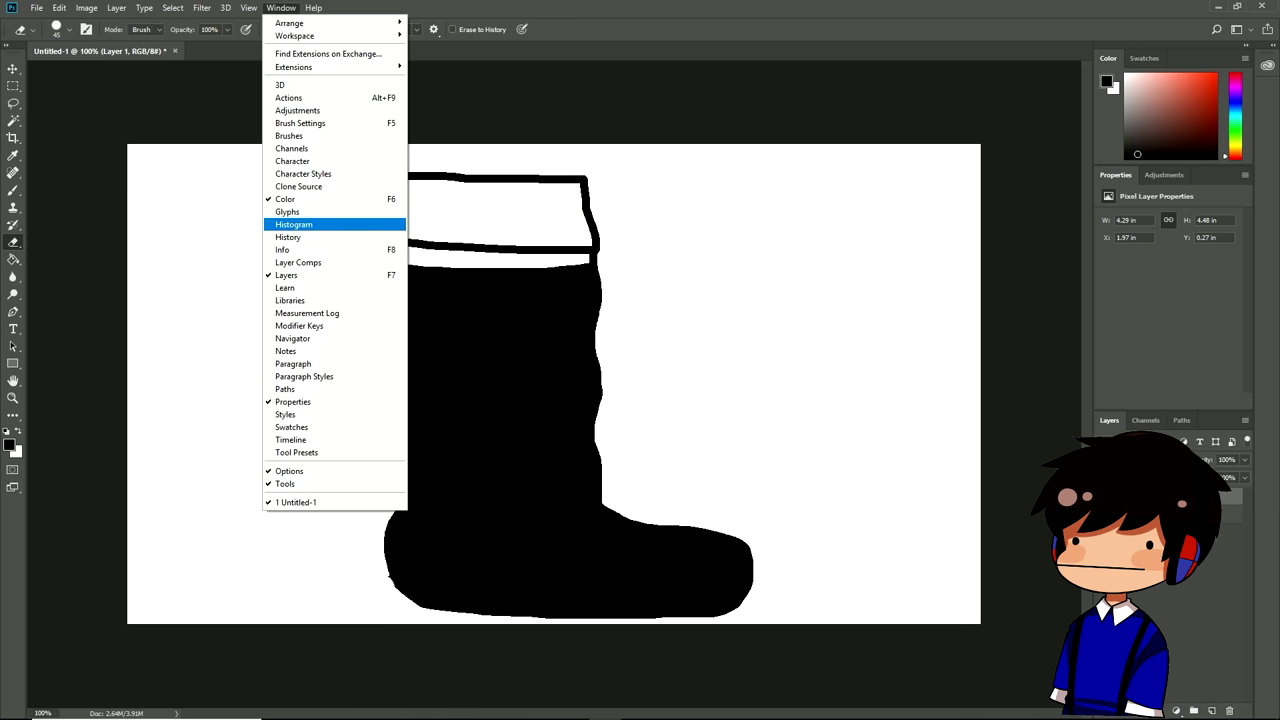
{"action": "left_click", "coordinate": [288, 237]}
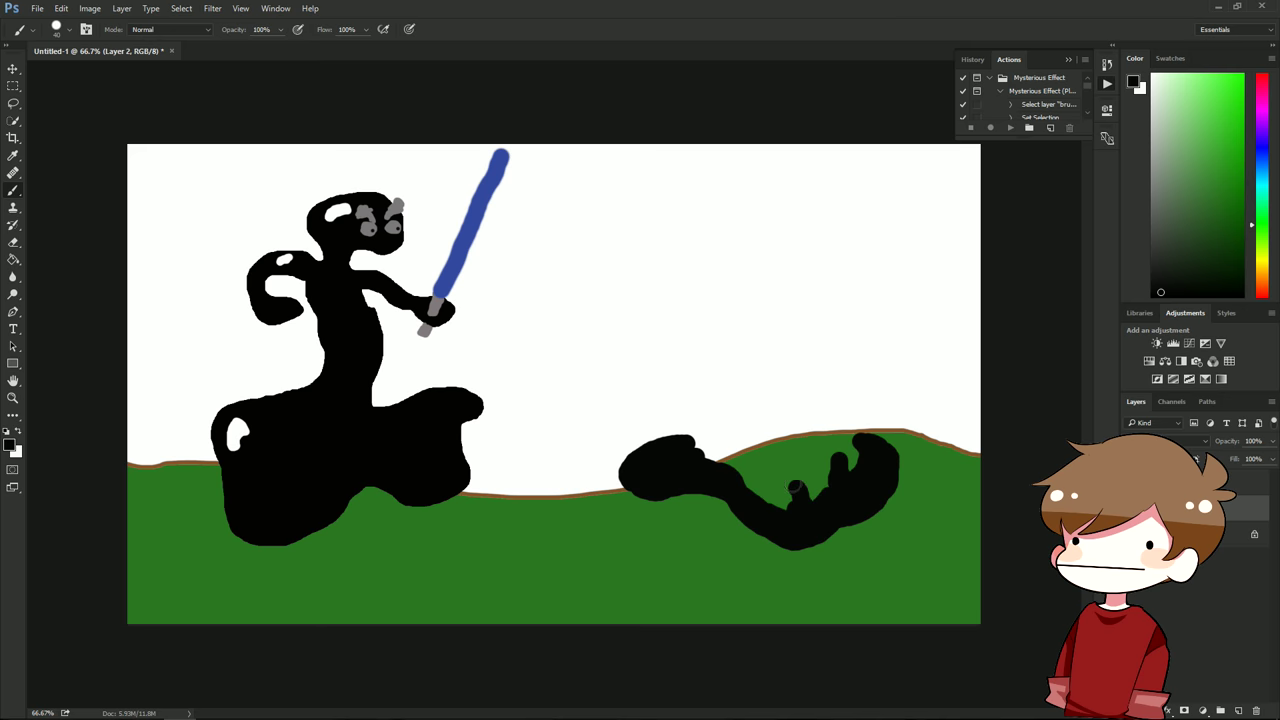
{"action": "mouse_move", "coordinate": [792, 487]}
{"action": "left_mouse_down"}
{"action": "mouse_move", "coordinate": [730, 470]}
{"action": "mouse_move", "coordinate": [762, 422]}
{"action": "mouse_move", "coordinate": [740, 450]}
{"action": "mouse_move", "coordinate": [770, 495]}
{"action": "mouse_move", "coordinate": [852, 460]}
{"action": "mouse_move", "coordinate": [850, 440]}
{"action": "mouse_move", "coordinate": [840, 456]}
{"action": "mouse_move", "coordinate": [860, 425]}
{"action": "mouse_move", "coordinate": [820, 428]}
{"action": "mouse_move", "coordinate": [835, 430]}
{"action": "mouse_move", "coordinate": [810, 490]}
{"action": "mouse_move", "coordinate": [762, 442]}
{"action": "mouse_move", "coordinate": [790, 418]}
{"action": "mouse_move", "coordinate": [820, 425]}
{"action": "mouse_move", "coordinate": [780, 436]}
{"action": "mouse_move", "coordinate": [800, 465]}
{"action": "mouse_move", "coordinate": [778, 450]}
{"action": "mouse_move", "coordinate": [803, 429]}
{"action": "mouse_move", "coordinate": [795, 450]}
{"action": "mouse_move", "coordinate": [800, 440]}
{"action": "mouse_move", "coordinate": [807, 452]}
{"action": "left_mouse_up"}
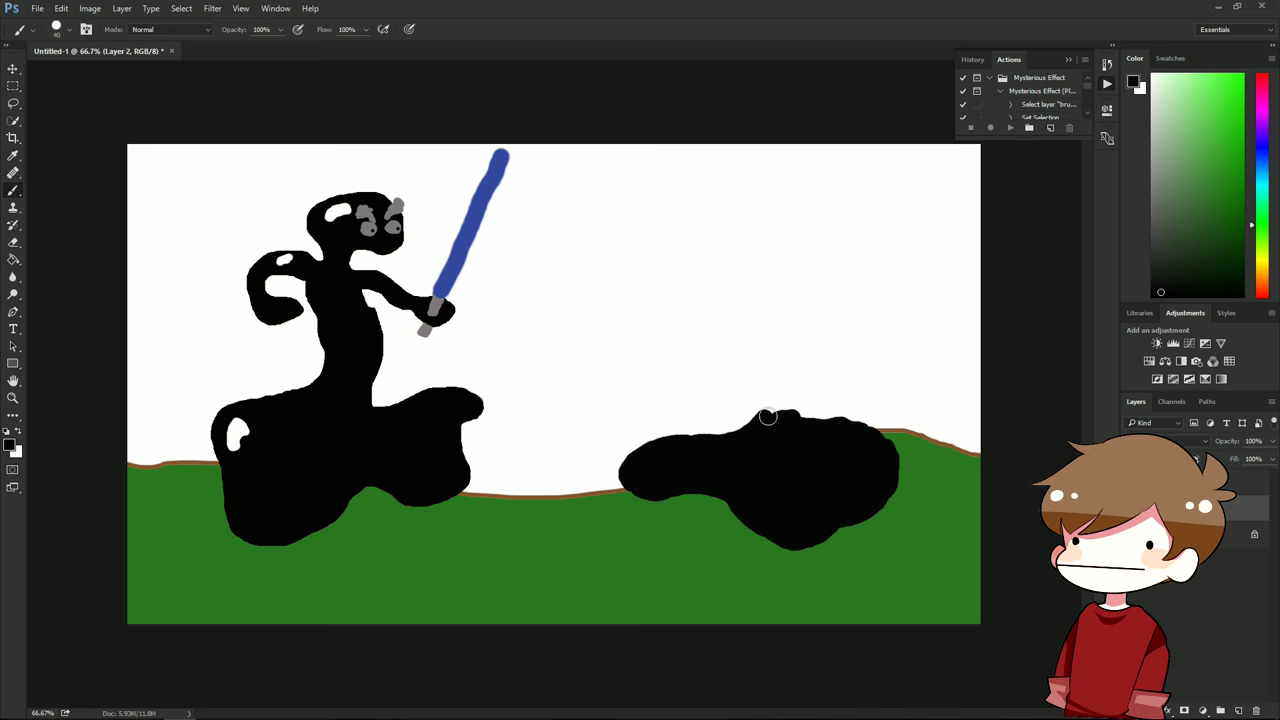
{"action": "mouse_move", "coordinate": [770, 418]}
{"action": "left_mouse_down"}
{"action": "mouse_move", "coordinate": [800, 412]}
{"action": "mouse_move", "coordinate": [872, 433]}
{"action": "left_mouse_up"}
Step: Add a curving neck to the black blob, fill out its top-right edge, and pick darker brown
{"action": "mouse_move", "coordinate": [760, 408]}
{"action": "left_mouse_down"}
{"action": "mouse_move", "coordinate": [700, 380]}
{"action": "mouse_move", "coordinate": [725, 265]}
{"action": "mouse_move", "coordinate": [688, 256]}
{"action": "mouse_move", "coordinate": [724, 398]}
{"action": "mouse_move", "coordinate": [770, 405]}
{"action": "mouse_move", "coordinate": [730, 440]}
{"action": "left_mouse_up"}
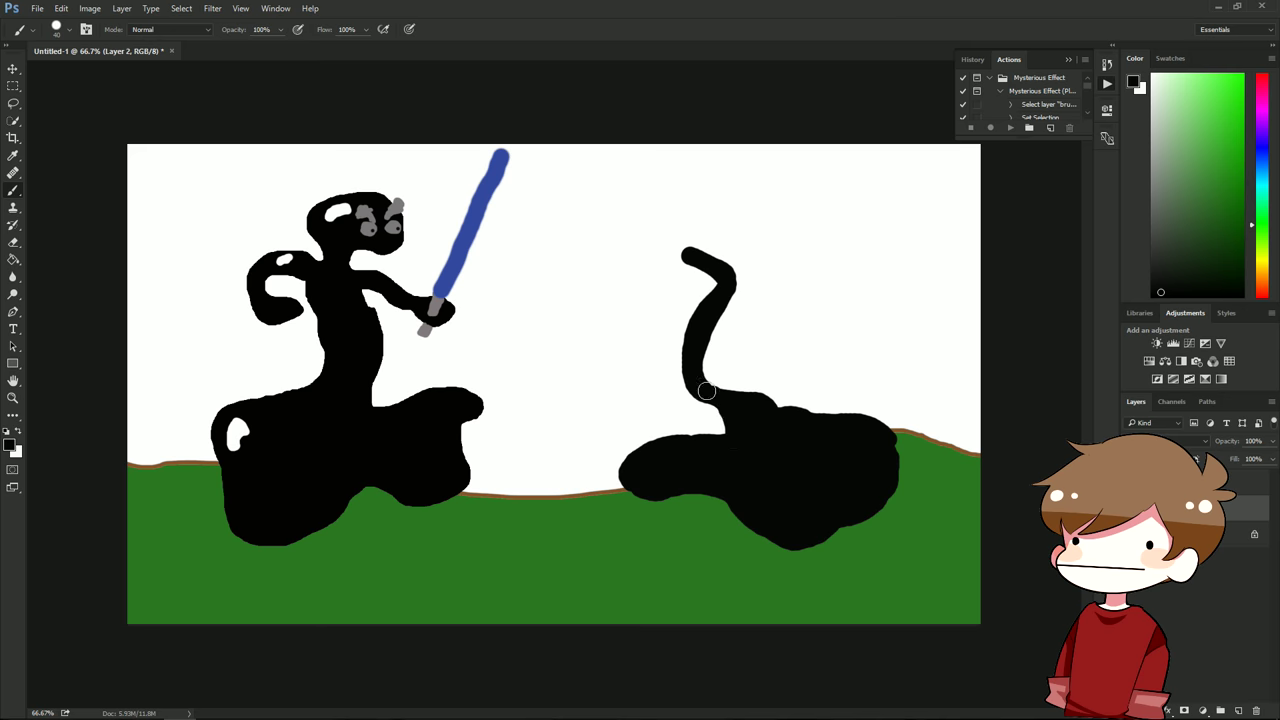
{"action": "mouse_move", "coordinate": [705, 390]}
{"action": "left_mouse_down"}
{"action": "mouse_move", "coordinate": [730, 412]}
{"action": "mouse_move", "coordinate": [765, 400]}
{"action": "mouse_move", "coordinate": [740, 396]}
{"action": "mouse_move", "coordinate": [825, 410]}
{"action": "left_mouse_up"}
{"action": "mouse_move", "coordinate": [825, 410]}
{"action": "left_mouse_down"}
{"action": "mouse_move", "coordinate": [766, 397]}
{"action": "mouse_move", "coordinate": [840, 415]}
{"action": "mouse_move", "coordinate": [715, 375]}
{"action": "mouse_move", "coordinate": [732, 255]}
{"action": "mouse_move", "coordinate": [695, 236]}
{"action": "mouse_move", "coordinate": [715, 250]}
{"action": "mouse_move", "coordinate": [670, 242]}
{"action": "mouse_move", "coordinate": [643, 262]}
{"action": "mouse_move", "coordinate": [660, 240]}
{"action": "mouse_move", "coordinate": [585, 310]}
{"action": "mouse_move", "coordinate": [640, 262]}
{"action": "mouse_move", "coordinate": [630, 276]}
{"action": "mouse_move", "coordinate": [660, 258]}
{"action": "mouse_move", "coordinate": [618, 288]}
{"action": "mouse_move", "coordinate": [690, 262]}
{"action": "mouse_move", "coordinate": [692, 239]}
{"action": "mouse_move", "coordinate": [740, 240]}
{"action": "mouse_move", "coordinate": [790, 270]}
{"action": "mouse_move", "coordinate": [830, 235]}
{"action": "mouse_move", "coordinate": [776, 268]}
{"action": "mouse_move", "coordinate": [695, 235]}
{"action": "mouse_move", "coordinate": [820, 248]}
{"action": "mouse_move", "coordinate": [832, 232]}
{"action": "mouse_move", "coordinate": [825, 255]}
{"action": "mouse_move", "coordinate": [698, 274]}
{"action": "mouse_move", "coordinate": [688, 222]}
{"action": "mouse_move", "coordinate": [668, 212]}
{"action": "mouse_move", "coordinate": [700, 232]}
{"action": "mouse_move", "coordinate": [660, 225]}
{"action": "mouse_move", "coordinate": [656, 207]}
{"action": "mouse_move", "coordinate": [600, 215]}
{"action": "mouse_move", "coordinate": [600, 170]}
{"action": "mouse_move", "coordinate": [665, 185]}
{"action": "mouse_move", "coordinate": [612, 198]}
{"action": "mouse_move", "coordinate": [665, 220]}
{"action": "mouse_move", "coordinate": [665, 237]}
{"action": "left_mouse_up"}
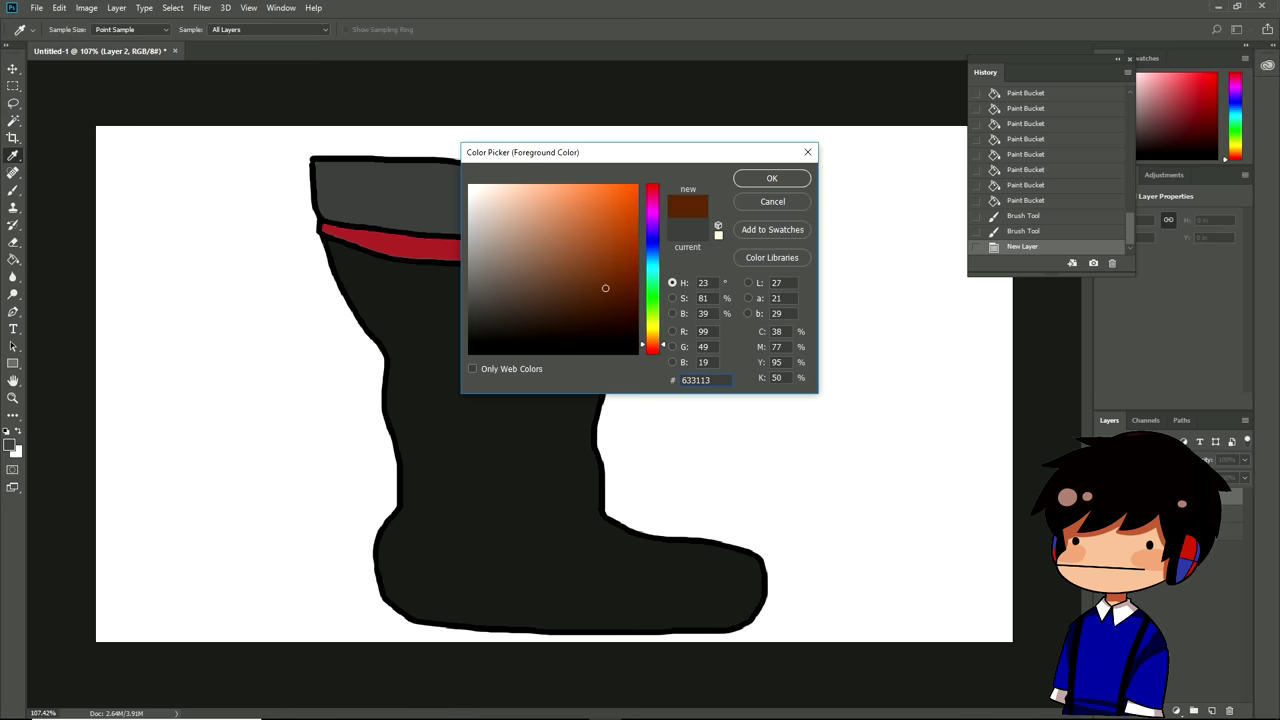
{"action": "left_click_drag", "start_coordinate": [605, 288], "coordinate": [608, 290]}
Step: Pick a warmer orange-brown colour and smudge the left figure's waist
{"action": "mouse_move", "coordinate": [609, 289]}
{"action": "left_mouse_down"}
{"action": "mouse_move", "coordinate": [585, 266]}
{"action": "mouse_move", "coordinate": [599, 254]}
{"action": "left_mouse_up"}
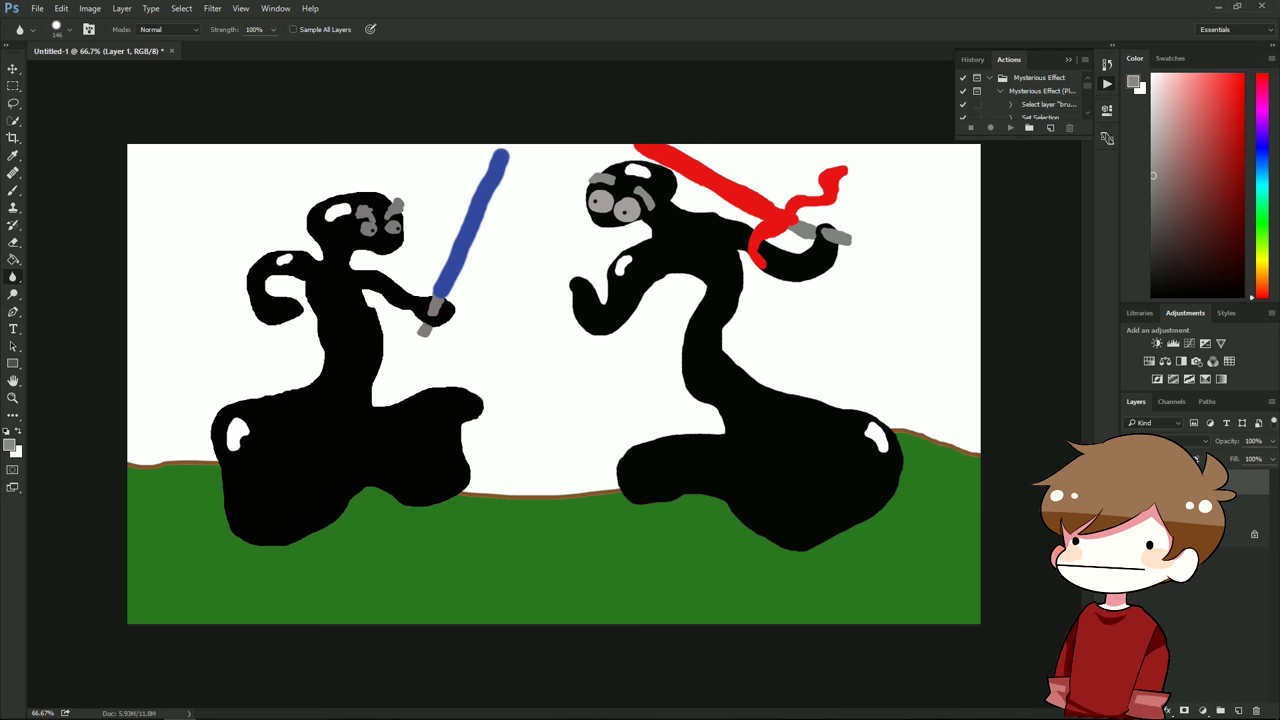
{"action": "left_click_drag", "start_coordinate": [372, 386], "coordinate": [414, 493]}
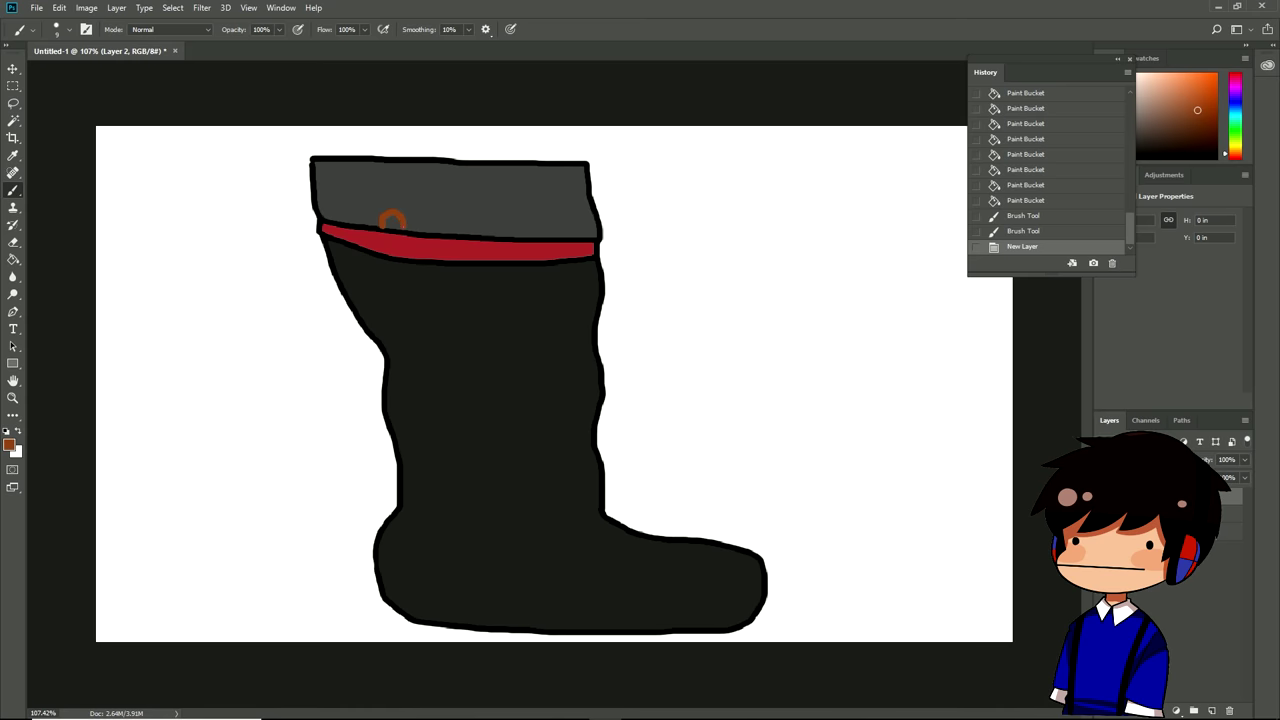
Step: Dab brown paint on the boot's grey cuff and drip it onto the red band
{"action": "left_click", "coordinate": [392, 220]}
{"action": "left_click", "coordinate": [392, 220]}
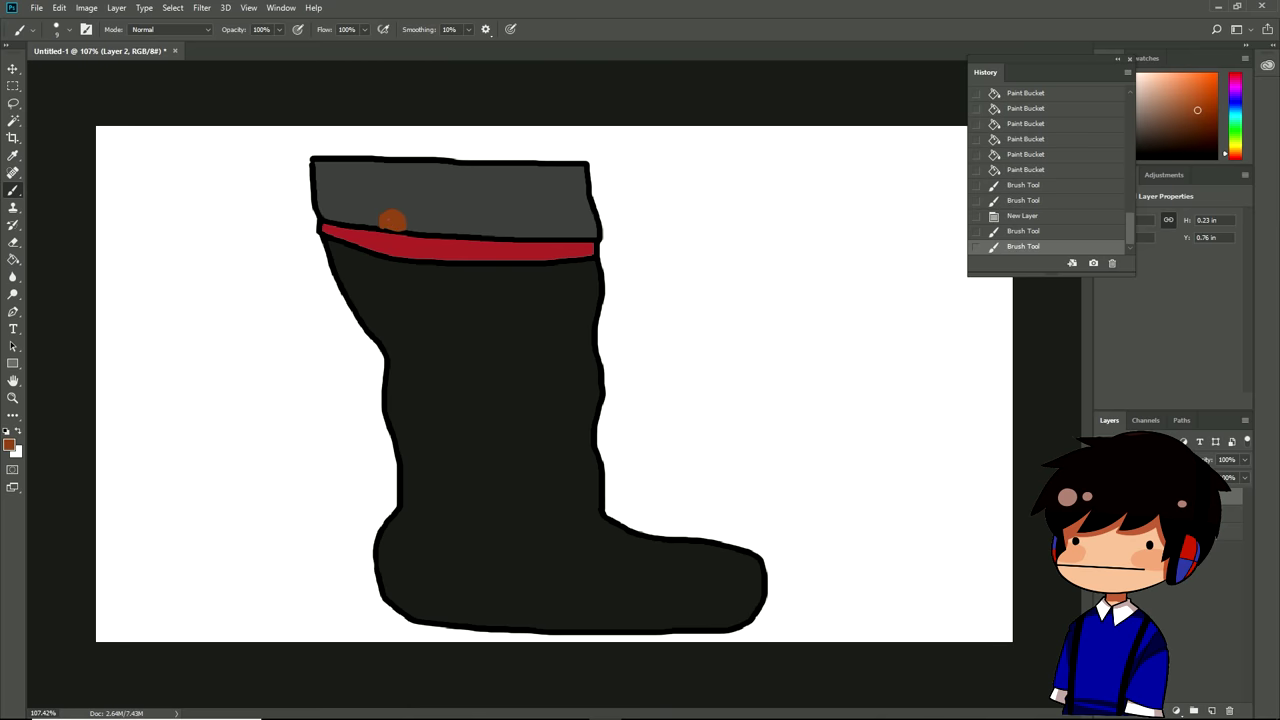
{"action": "left_click_drag", "start_coordinate": [392, 220], "coordinate": [407, 238]}
{"action": "left_click_drag", "start_coordinate": [407, 238], "coordinate": [407, 245]}
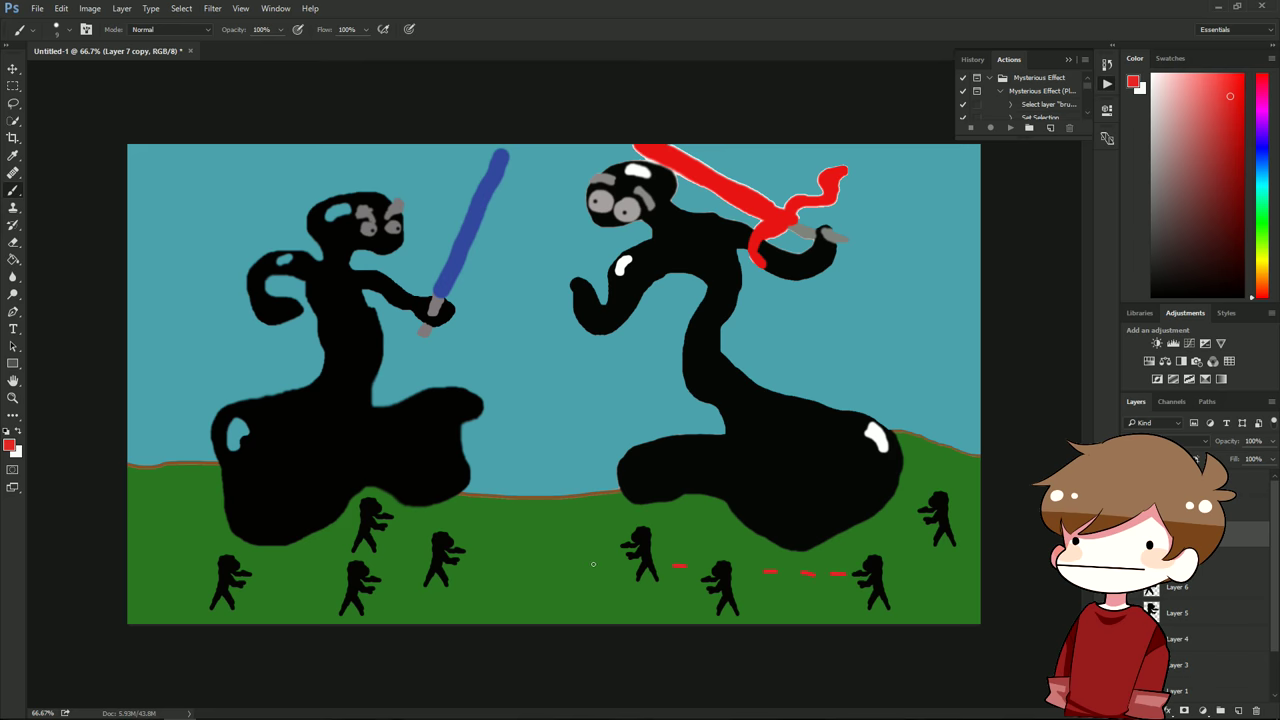
Step: Add red laser dashes on the grass, in the sky and beside the right figure
{"action": "left_click_drag", "start_coordinate": [586, 564], "coordinate": [547, 542]}
{"action": "left_click_drag", "start_coordinate": [512, 264], "coordinate": [554, 255]}
{"action": "mouse_move", "coordinate": [873, 372]}
{"action": "left_mouse_down"}
{"action": "mouse_move", "coordinate": [832, 336]}
{"action": "mouse_move", "coordinate": [880, 276]}
{"action": "left_mouse_up"}
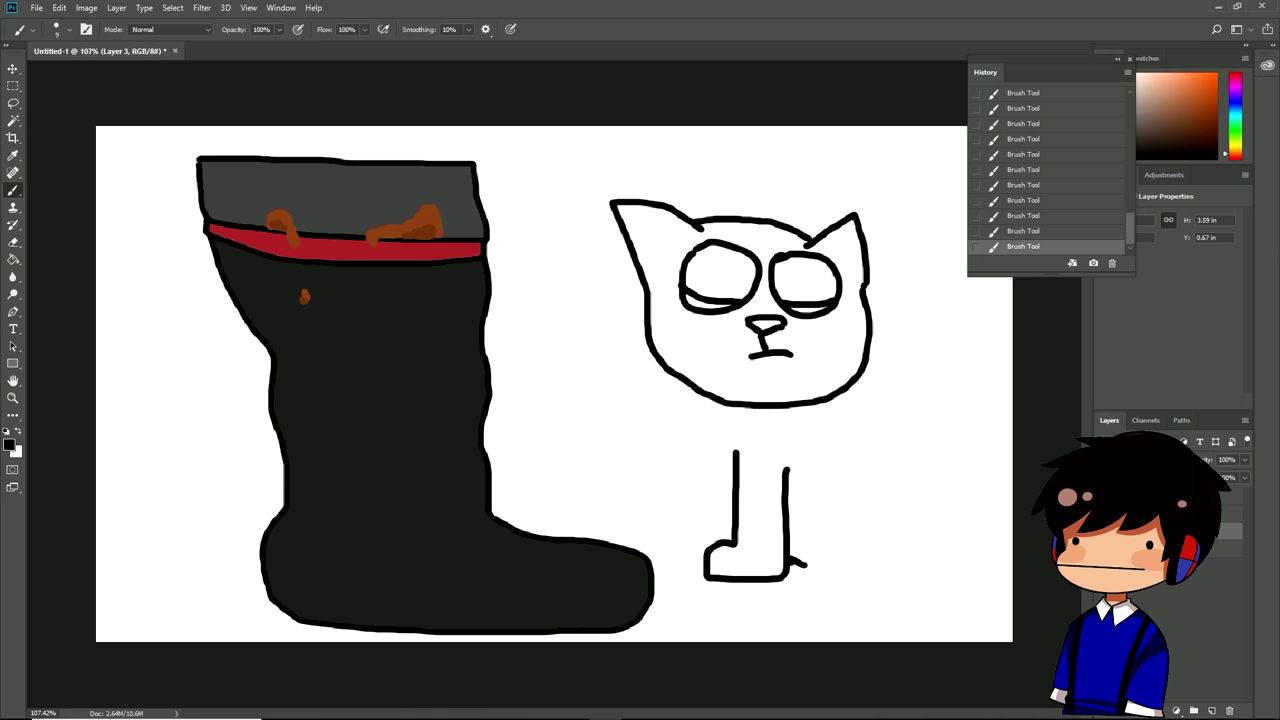
Step: Draw the cat's foot curving to the right, redoing a misdrawn first stroke
{"action": "left_click_drag", "start_coordinate": [792, 560], "coordinate": [816, 576]}
{"action": "key", "text": "ctrl+z"}
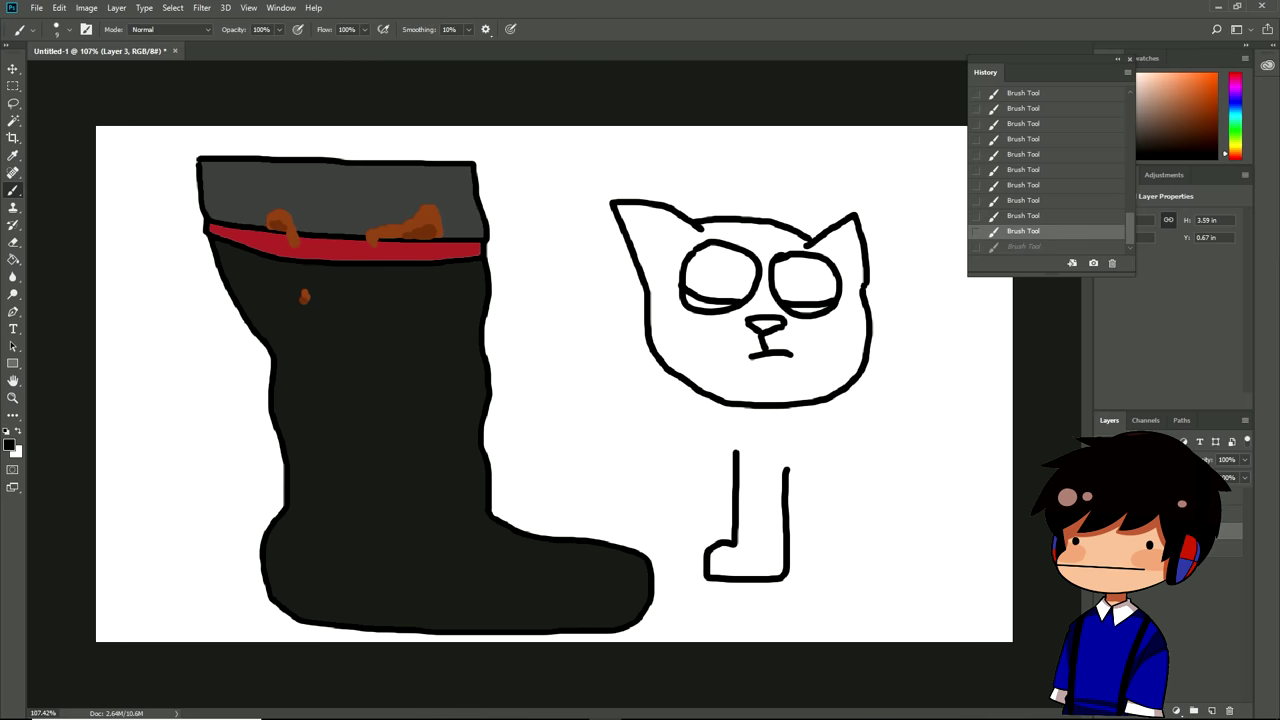
{"action": "left_click_drag", "start_coordinate": [790, 575], "coordinate": [813, 452]}
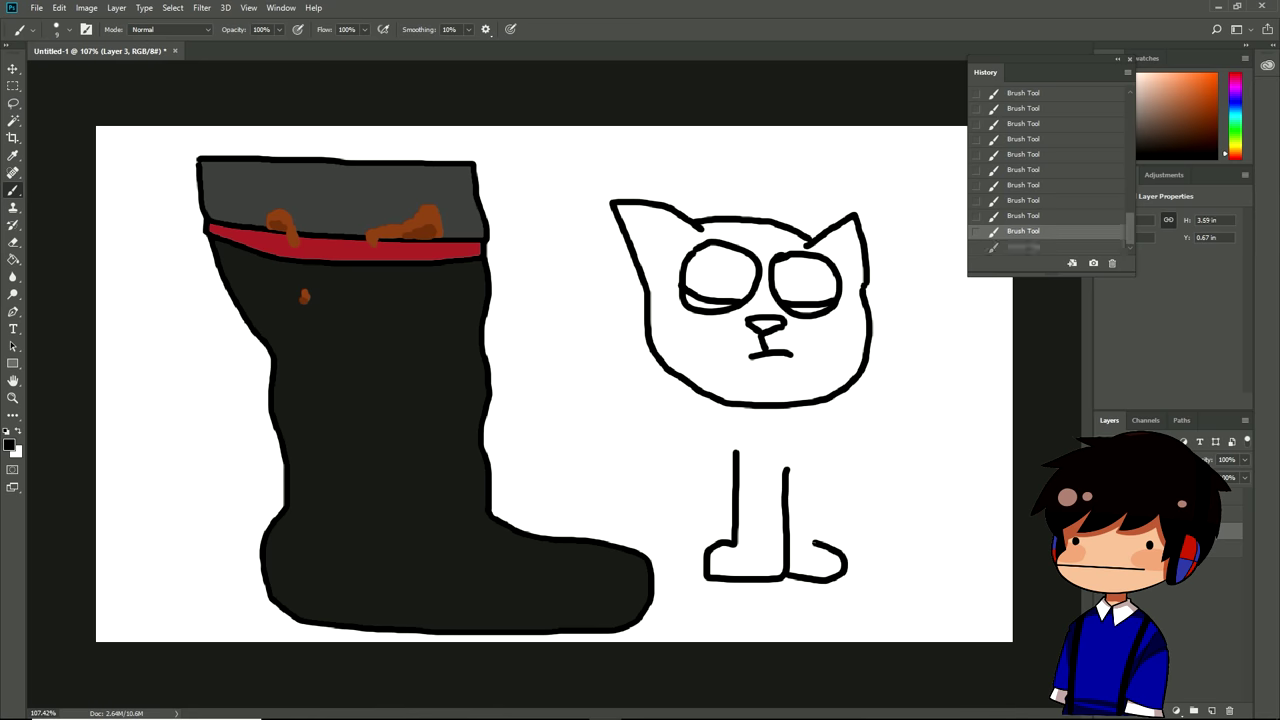
Step: Draw another cat leg line and collapse the floating History/Actions panel
{"action": "left_click_drag", "start_coordinate": [813, 545], "coordinate": [815, 455]}
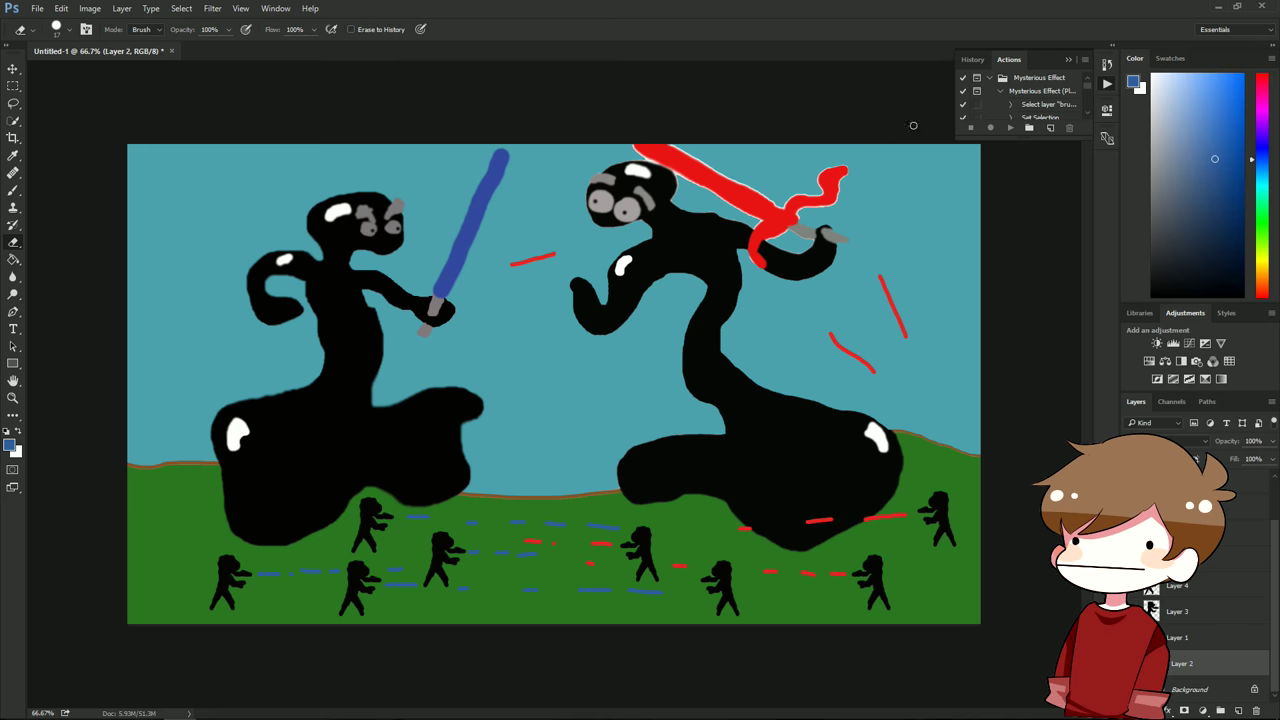
{"action": "left_click", "coordinate": [1073, 62]}
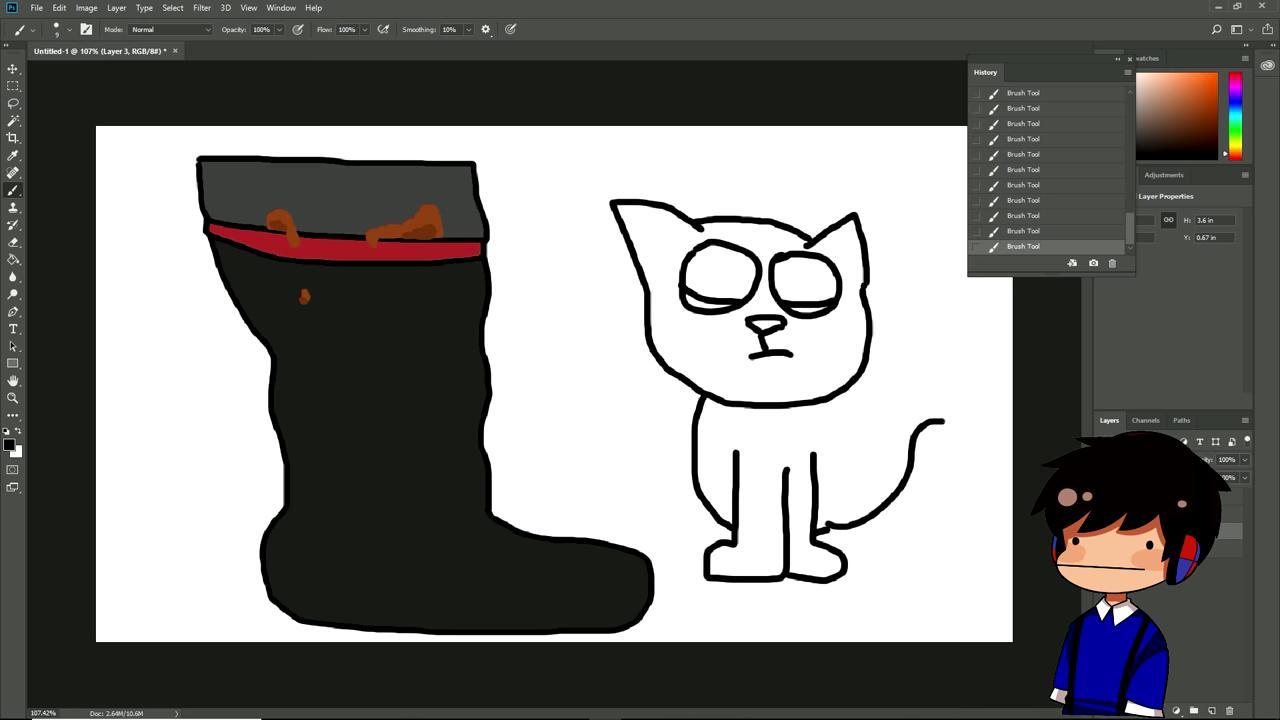
Step: Brush a stroke that extends the cat's tail outline into a curl
{"action": "mouse_move", "coordinate": [948, 424]}
{"action": "left_mouse_down"}
{"action": "mouse_move", "coordinate": [975, 400]}
{"action": "mouse_move", "coordinate": [838, 500]}
{"action": "mouse_move", "coordinate": [842, 398]}
{"action": "left_mouse_up"}
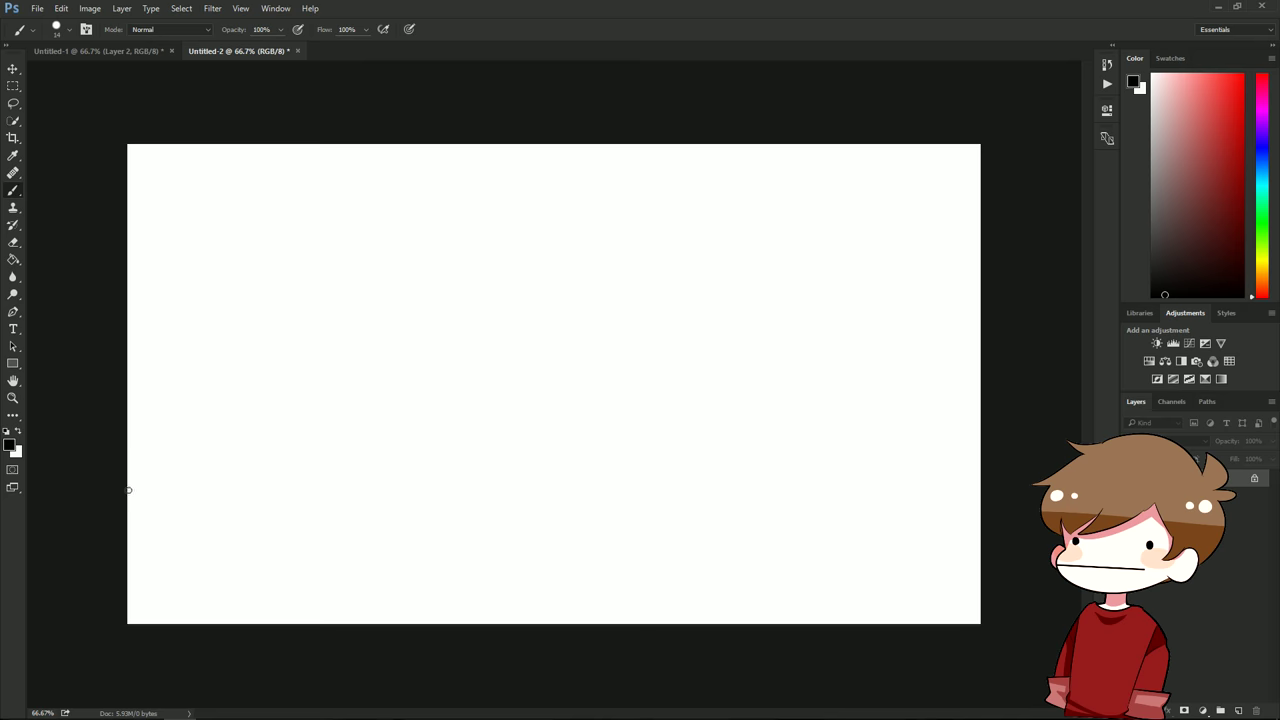
Step: Paint the wavy horizon line across the canvas and redraw the long curved outline near the top
{"action": "left_click_drag", "start_coordinate": [128, 492], "coordinate": [980, 522]}
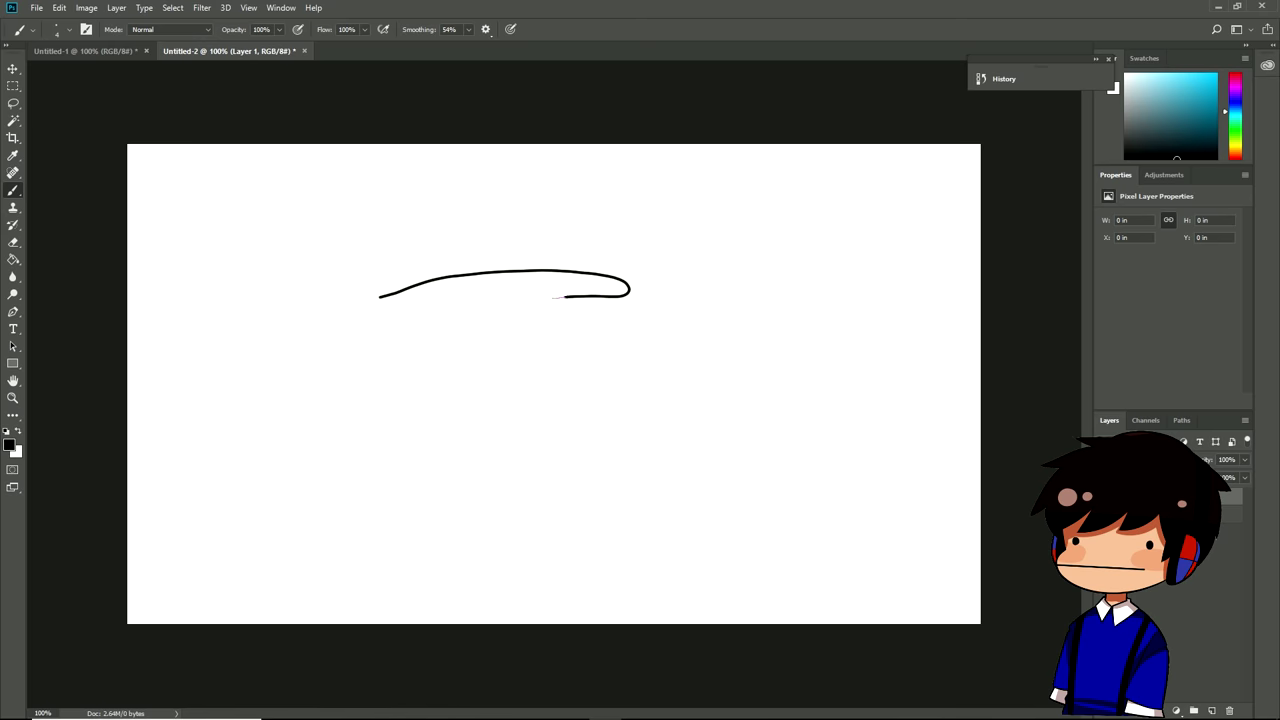
{"action": "left_click_drag", "start_coordinate": [560, 297], "coordinate": [378, 298]}
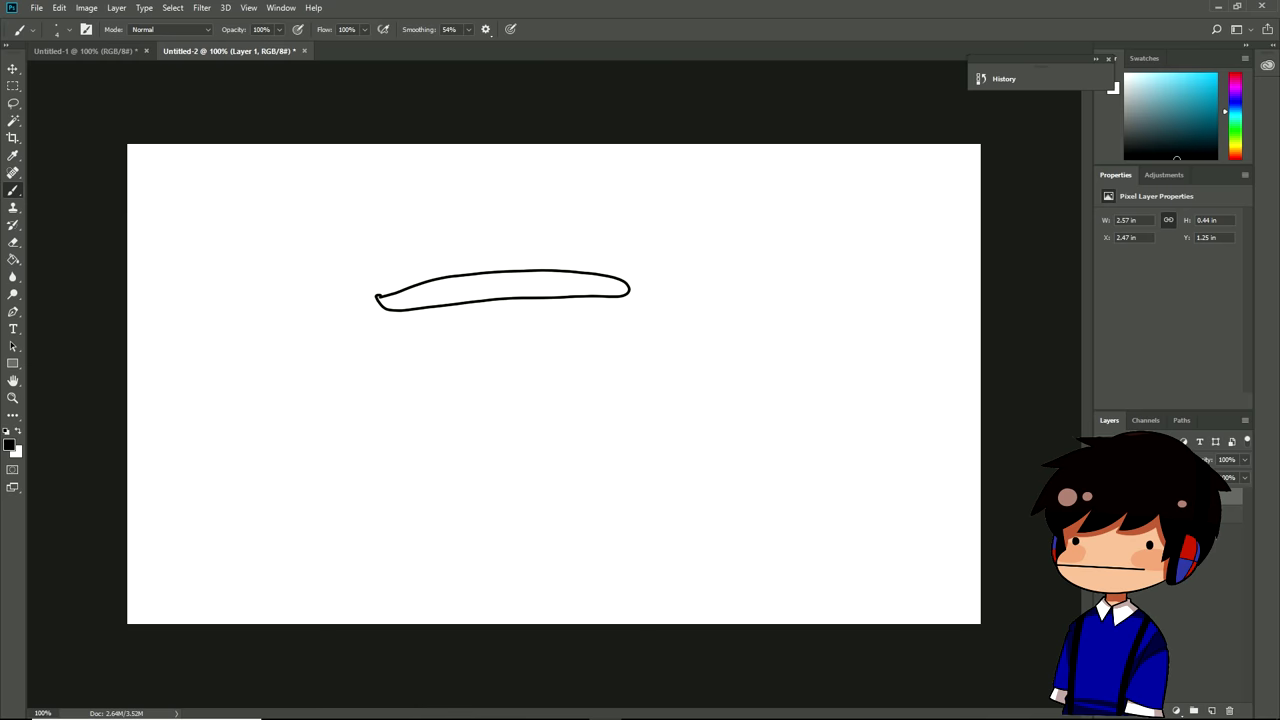
{"action": "key", "text": "ctrl+z"}
{"action": "left_click_drag", "start_coordinate": [371, 281], "coordinate": [608, 246]}
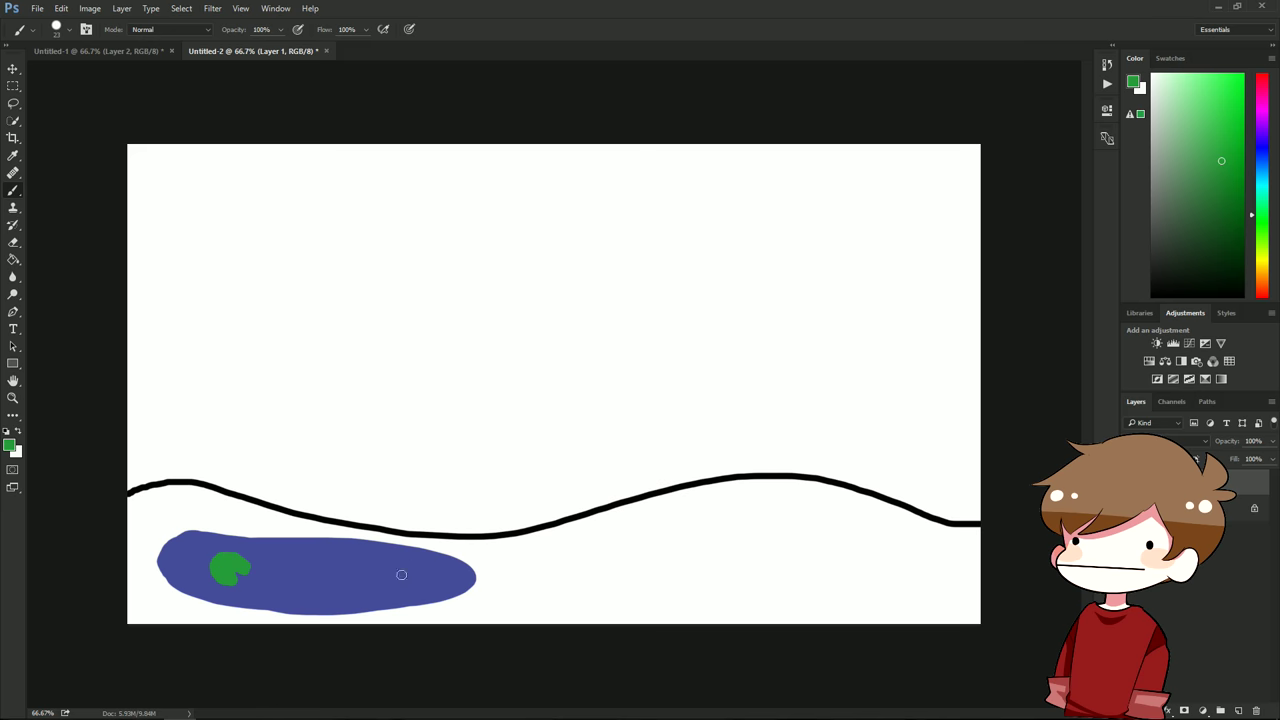
Step: Paint a second lily pad on the pond, then thin the brush and add a grass blade
{"action": "mouse_move", "coordinate": [357, 573]}
{"action": "left_mouse_down"}
{"action": "mouse_move", "coordinate": [383, 559]}
{"action": "mouse_move", "coordinate": [387, 570]}
{"action": "left_mouse_up"}
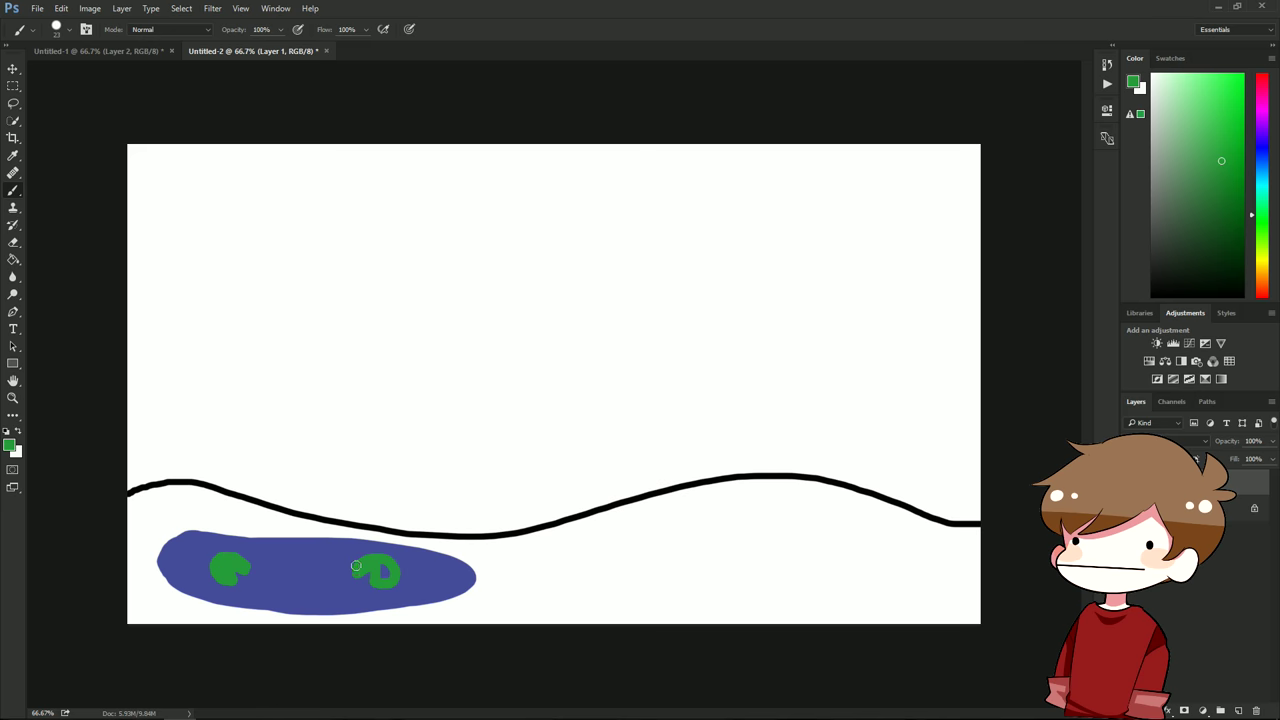
{"action": "right_click", "coordinate": [474, 517]}
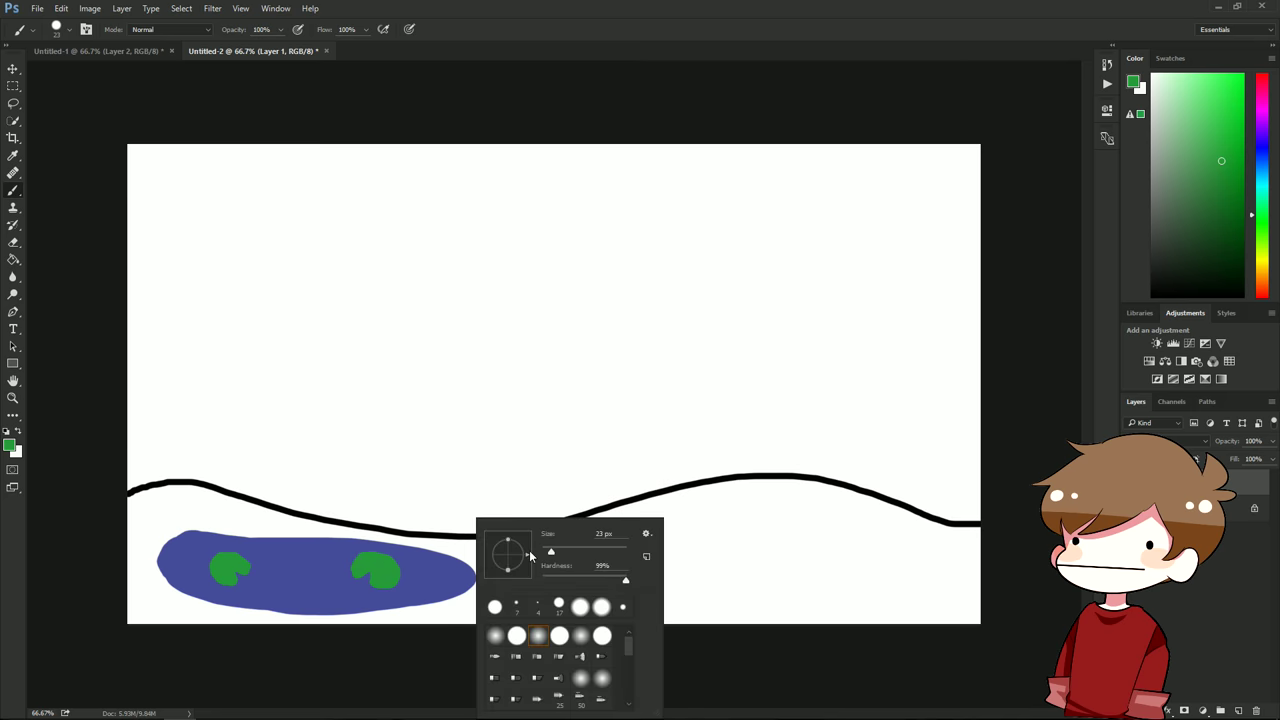
{"action": "left_click_drag", "start_coordinate": [547, 553], "coordinate": [542, 553]}
{"action": "mouse_move", "coordinate": [185, 514]}
{"action": "left_mouse_down"}
{"action": "mouse_move", "coordinate": [199, 542]}
{"action": "mouse_move", "coordinate": [198, 508]}
{"action": "left_mouse_up"}
Step: Add grass blades above the pond and a short thick mark atop the curve
{"action": "left_click_drag", "start_coordinate": [180, 500], "coordinate": [205, 536]}
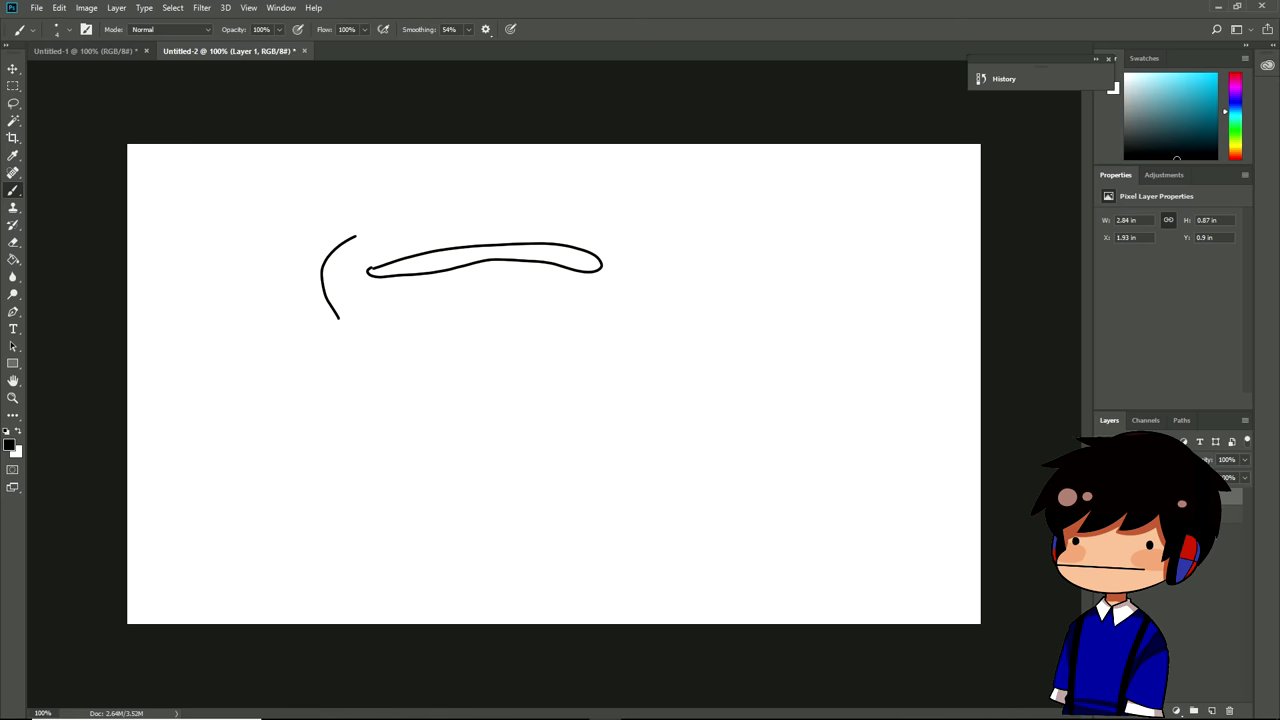
{"action": "key", "text": "bracketright"}
{"action": "key", "text": "bracketleft"}
{"action": "left_click_drag", "start_coordinate": [357, 236], "coordinate": [352, 216]}
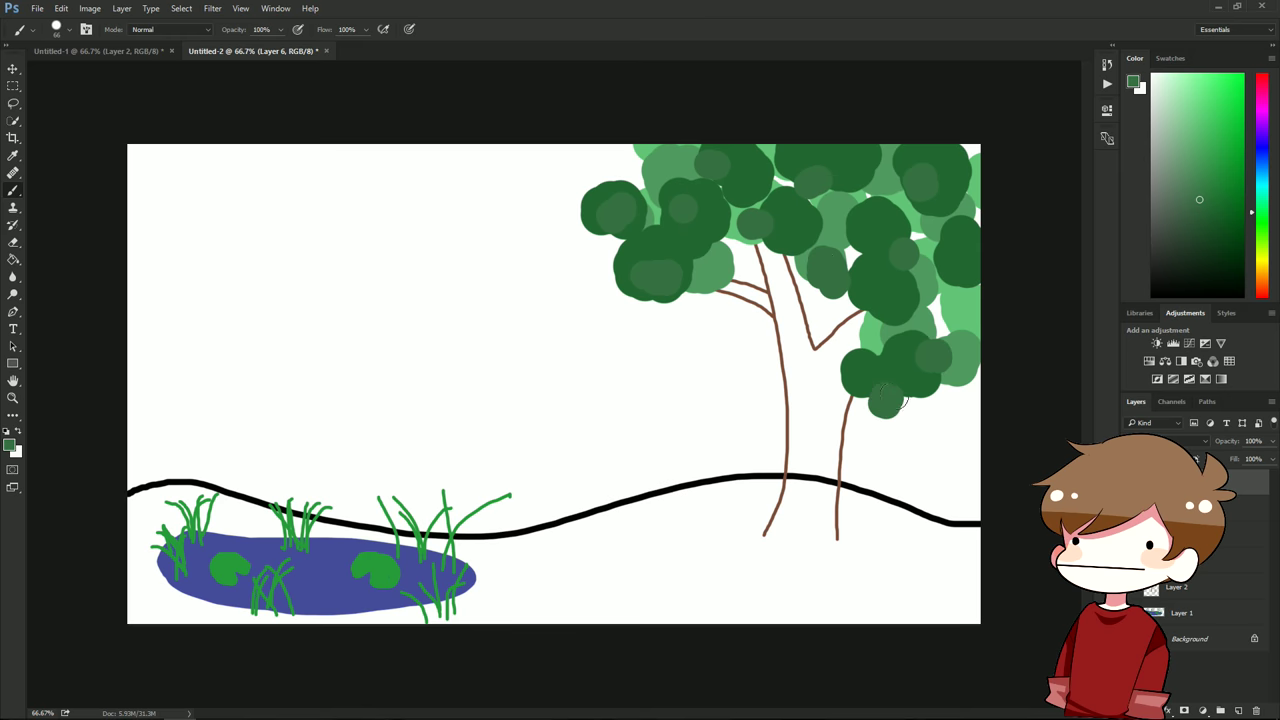
Step: Dab dark-green leaves over the canopy's right side, filling gaps and the lighter patch
{"action": "left_click", "coordinate": [968, 285]}
{"action": "left_click", "coordinate": [988, 250]}
{"action": "left_click", "coordinate": [964, 184]}
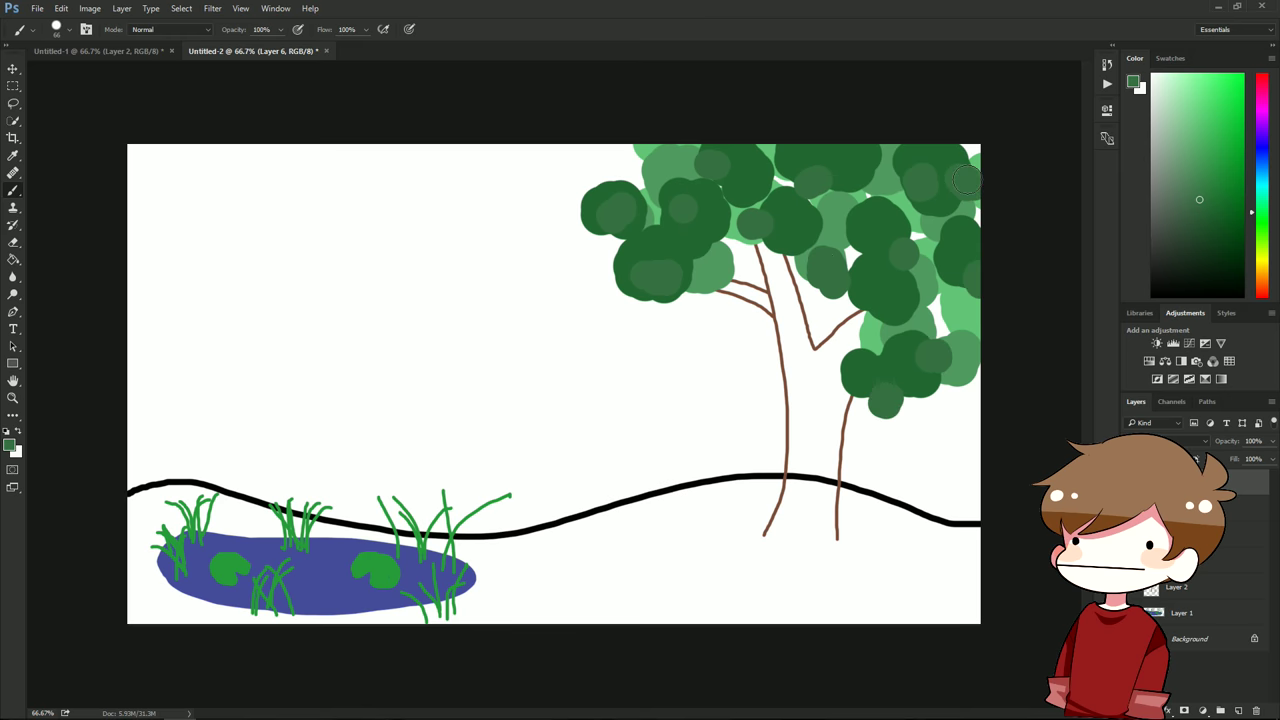
{"action": "left_click", "coordinate": [824, 299]}
{"action": "left_click", "coordinate": [891, 267]}
{"action": "left_click", "coordinate": [864, 210]}
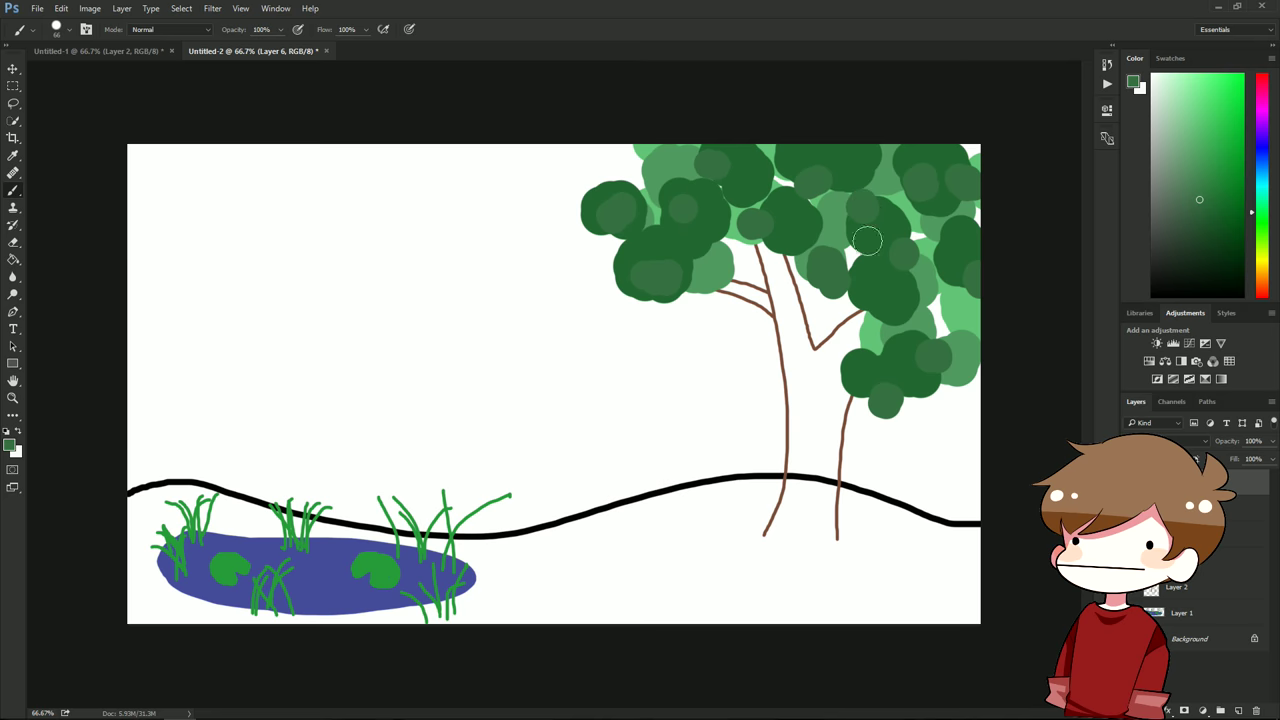
{"action": "left_click", "coordinate": [868, 285]}
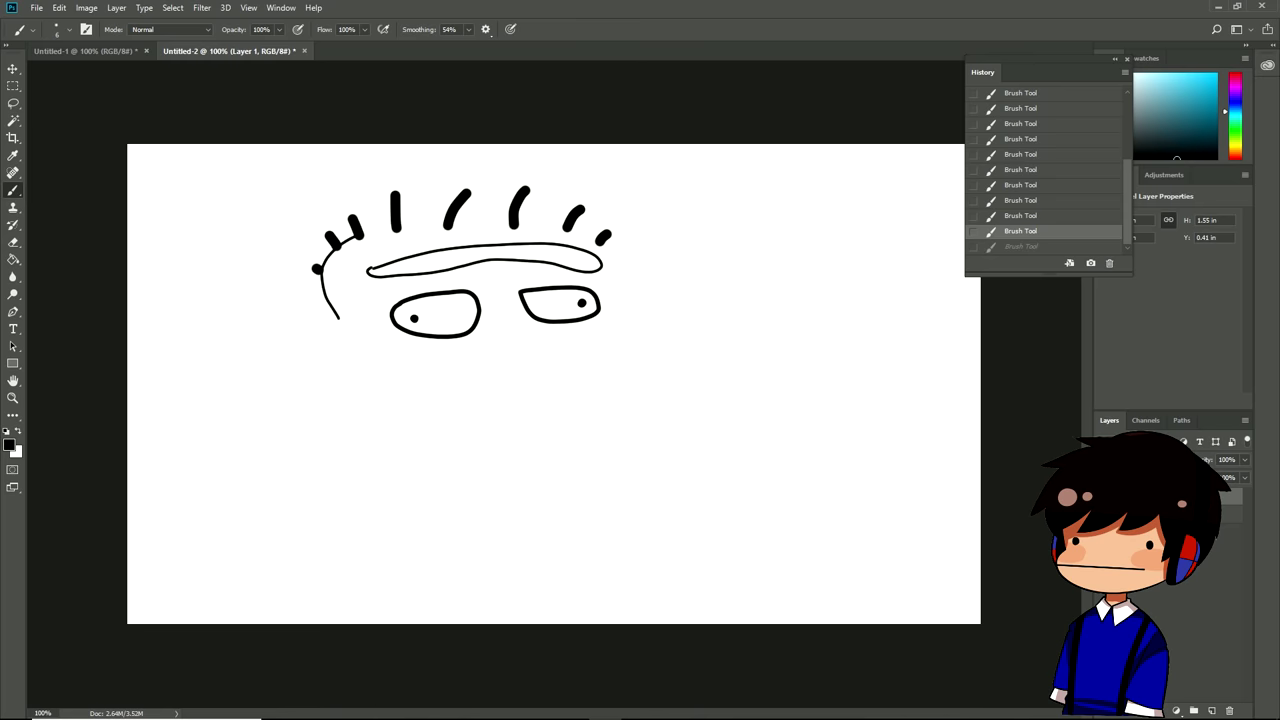
Step: Draw a nose stroke below the eyes and a mouth, undoing the too-long mouth
{"action": "mouse_move", "coordinate": [508, 342]}
{"action": "left_mouse_down"}
{"action": "mouse_move", "coordinate": [522, 366]}
{"action": "mouse_move", "coordinate": [508, 368]}
{"action": "left_mouse_up"}
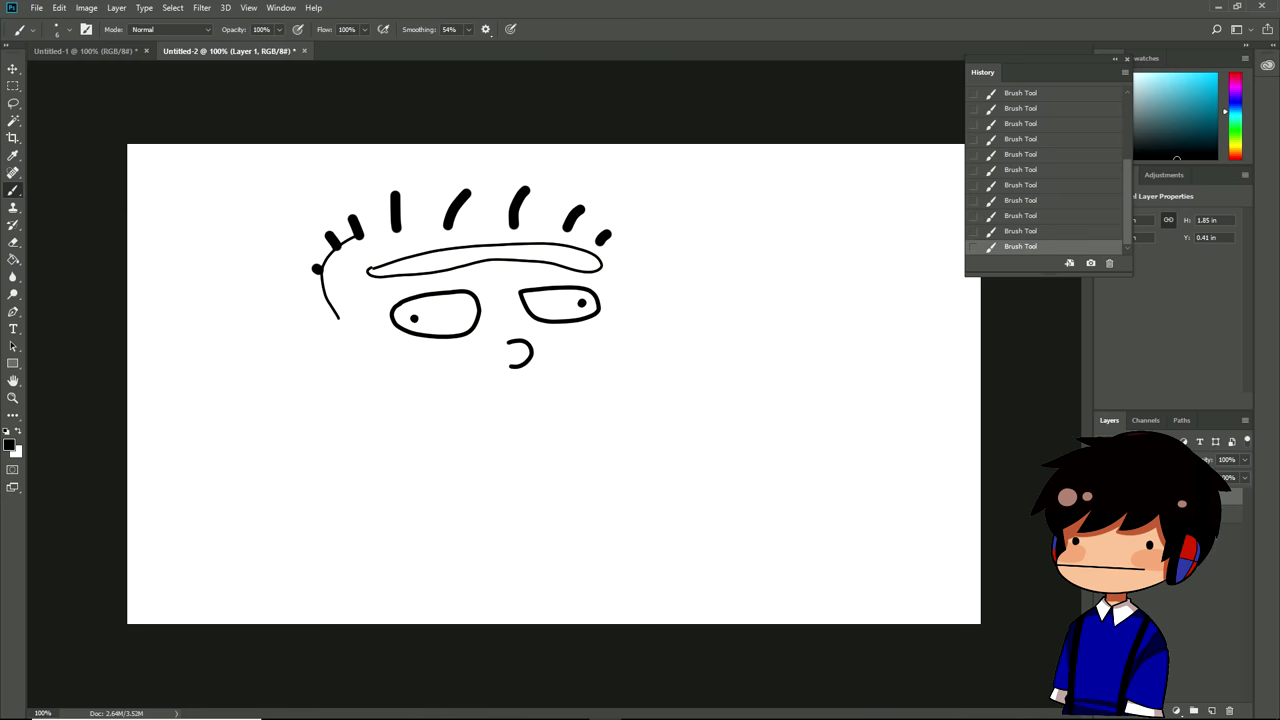
{"action": "mouse_move", "coordinate": [432, 412]}
{"action": "left_mouse_down"}
{"action": "mouse_move", "coordinate": [471, 414]}
{"action": "mouse_move", "coordinate": [437, 405]}
{"action": "left_mouse_up"}
{"action": "key", "text": "ctrl+z"}
{"action": "key", "text": "ctrl+z"}
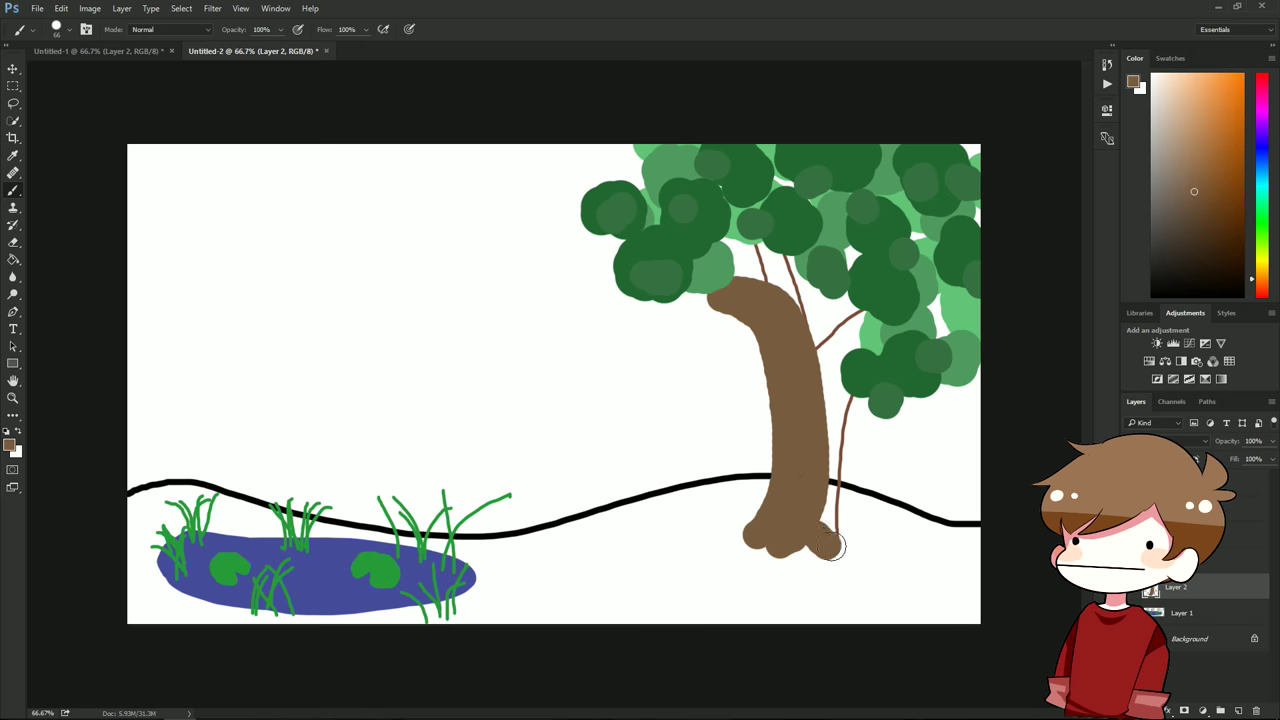
Step: Widen the trunk with a broad brown stroke and spread brown roots at its base
{"action": "mouse_move", "coordinate": [832, 546]}
{"action": "left_mouse_down"}
{"action": "mouse_move", "coordinate": [845, 408]}
{"action": "mouse_move", "coordinate": [870, 325]}
{"action": "mouse_move", "coordinate": [820, 380]}
{"action": "mouse_move", "coordinate": [775, 268]}
{"action": "mouse_move", "coordinate": [800, 300]}
{"action": "left_mouse_up"}
{"action": "mouse_move", "coordinate": [845, 535]}
{"action": "left_mouse_down"}
{"action": "mouse_move", "coordinate": [725, 555]}
{"action": "mouse_move", "coordinate": [805, 548]}
{"action": "mouse_move", "coordinate": [790, 570]}
{"action": "mouse_move", "coordinate": [840, 555]}
{"action": "mouse_move", "coordinate": [868, 569]}
{"action": "left_mouse_up"}
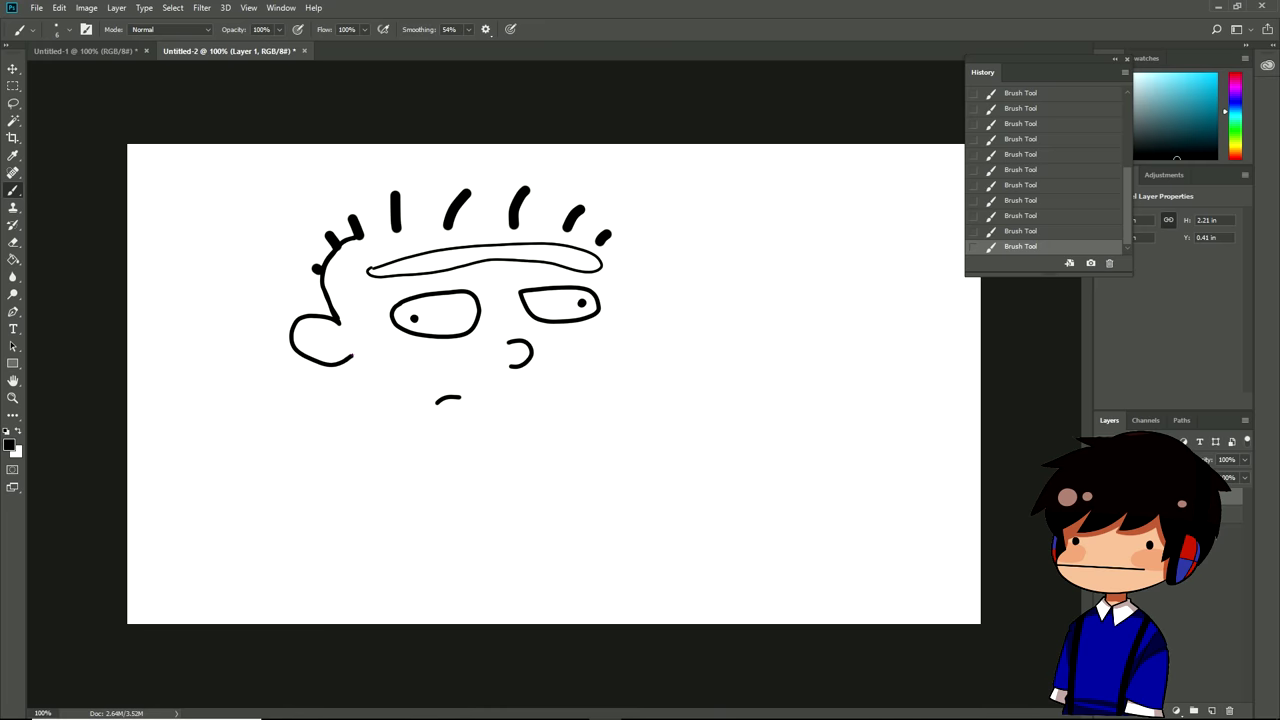
Step: Draw the jawline down from the ear, undoing the stray chin and bottom strokes
{"action": "left_click_drag", "start_coordinate": [352, 355], "coordinate": [404, 492]}
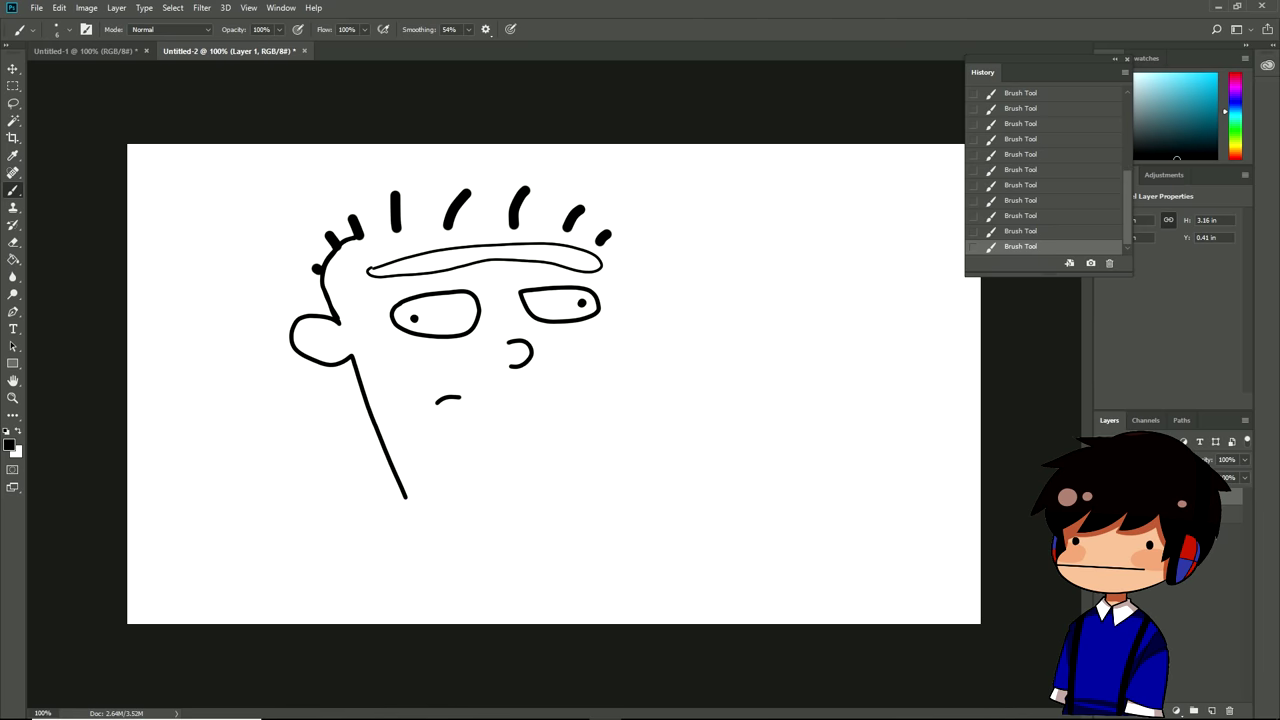
{"action": "mouse_move", "coordinate": [458, 479]}
{"action": "left_mouse_down"}
{"action": "mouse_move", "coordinate": [362, 514]}
{"action": "mouse_move", "coordinate": [385, 585]}
{"action": "left_mouse_up"}
{"action": "key", "text": "ctrl+z"}
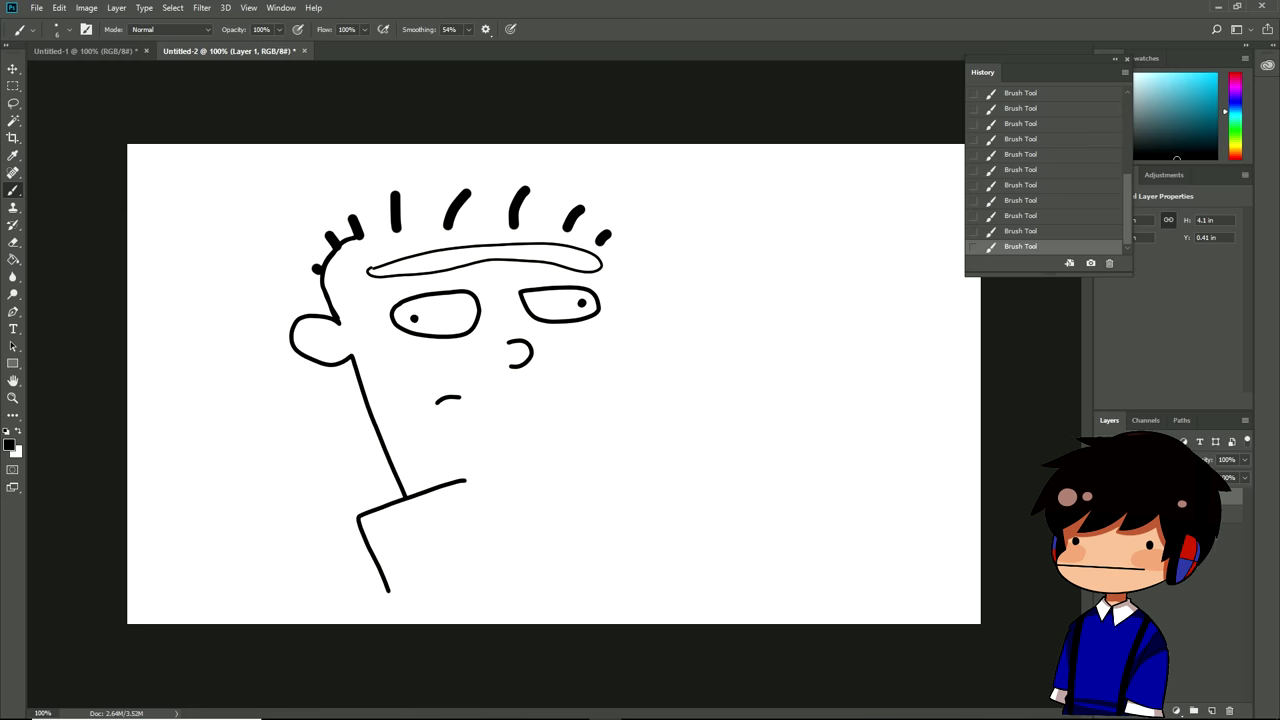
{"action": "left_click_drag", "start_coordinate": [395, 590], "coordinate": [366, 622]}
{"action": "key", "text": "ctrl+z"}
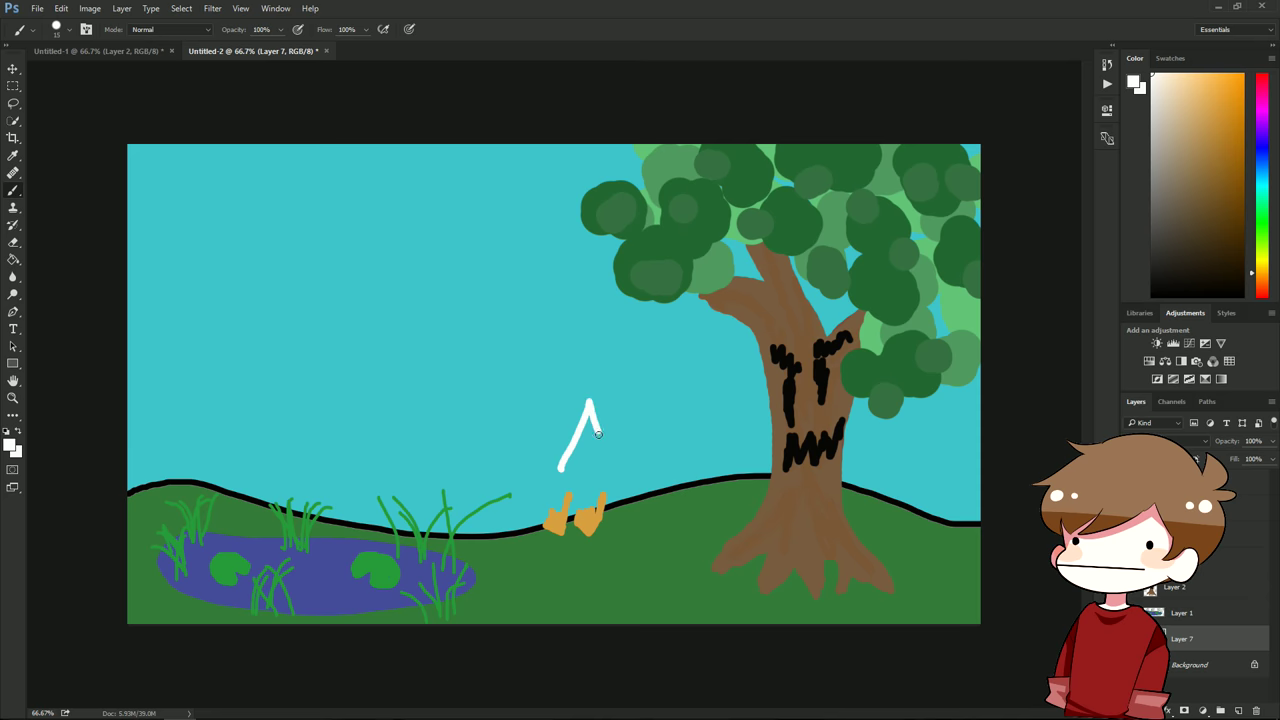
Step: Outline the white duck's body and hooked neck, then fill its head with a larger brush
{"action": "mouse_move", "coordinate": [590, 408]}
{"action": "left_mouse_down"}
{"action": "mouse_move", "coordinate": [612, 452]}
{"action": "mouse_move", "coordinate": [540, 477]}
{"action": "mouse_move", "coordinate": [515, 398]}
{"action": "mouse_move", "coordinate": [501, 428]}
{"action": "left_mouse_up"}
{"action": "mouse_move", "coordinate": [562, 460]}
{"action": "left_mouse_down"}
{"action": "mouse_move", "coordinate": [570, 448]}
{"action": "mouse_move", "coordinate": [547, 398]}
{"action": "mouse_move", "coordinate": [525, 384]}
{"action": "mouse_move", "coordinate": [498, 388]}
{"action": "mouse_move", "coordinate": [483, 414]}
{"action": "mouse_move", "coordinate": [498, 430]}
{"action": "mouse_move", "coordinate": [484, 428]}
{"action": "mouse_move", "coordinate": [489, 401]}
{"action": "mouse_move", "coordinate": [541, 402]}
{"action": "mouse_move", "coordinate": [526, 394]}
{"action": "left_mouse_up"}
{"action": "right_click", "coordinate": [530, 392]}
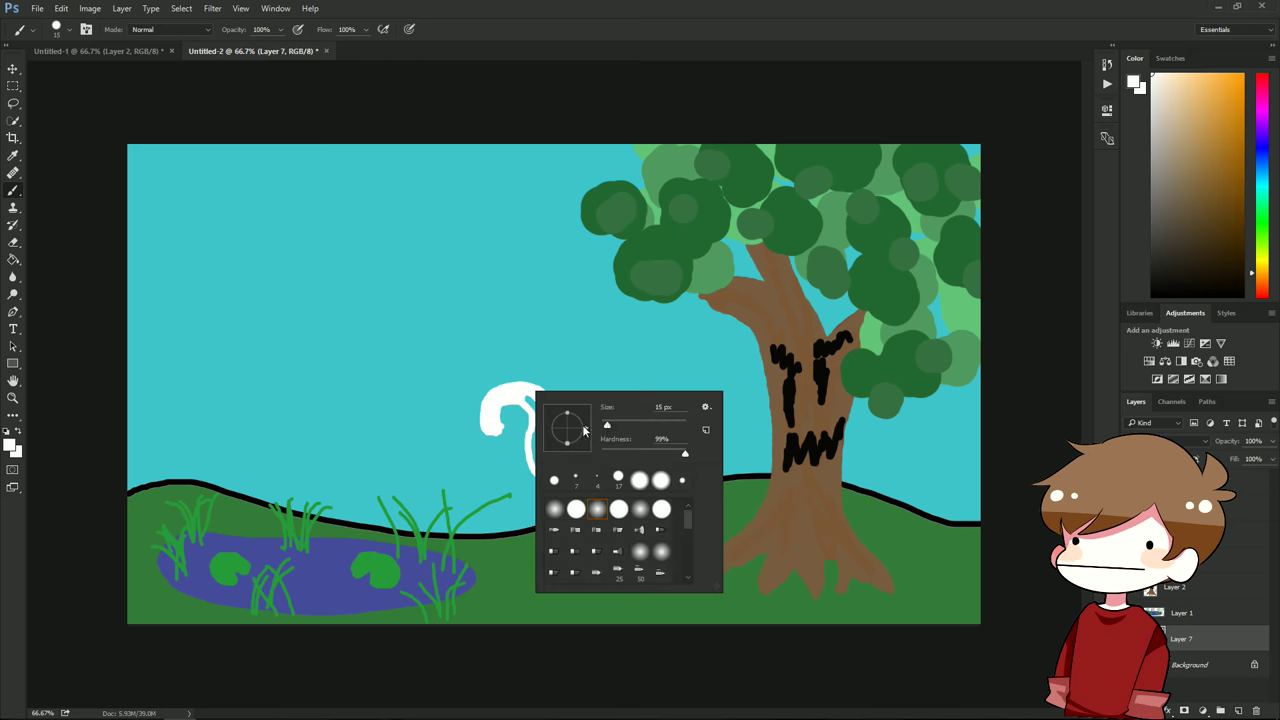
{"action": "left_click_drag", "start_coordinate": [607, 428], "coordinate": [570, 430]}
{"action": "key", "text": "Return"}
{"action": "left_click_drag", "start_coordinate": [526, 394], "coordinate": [552, 450]}
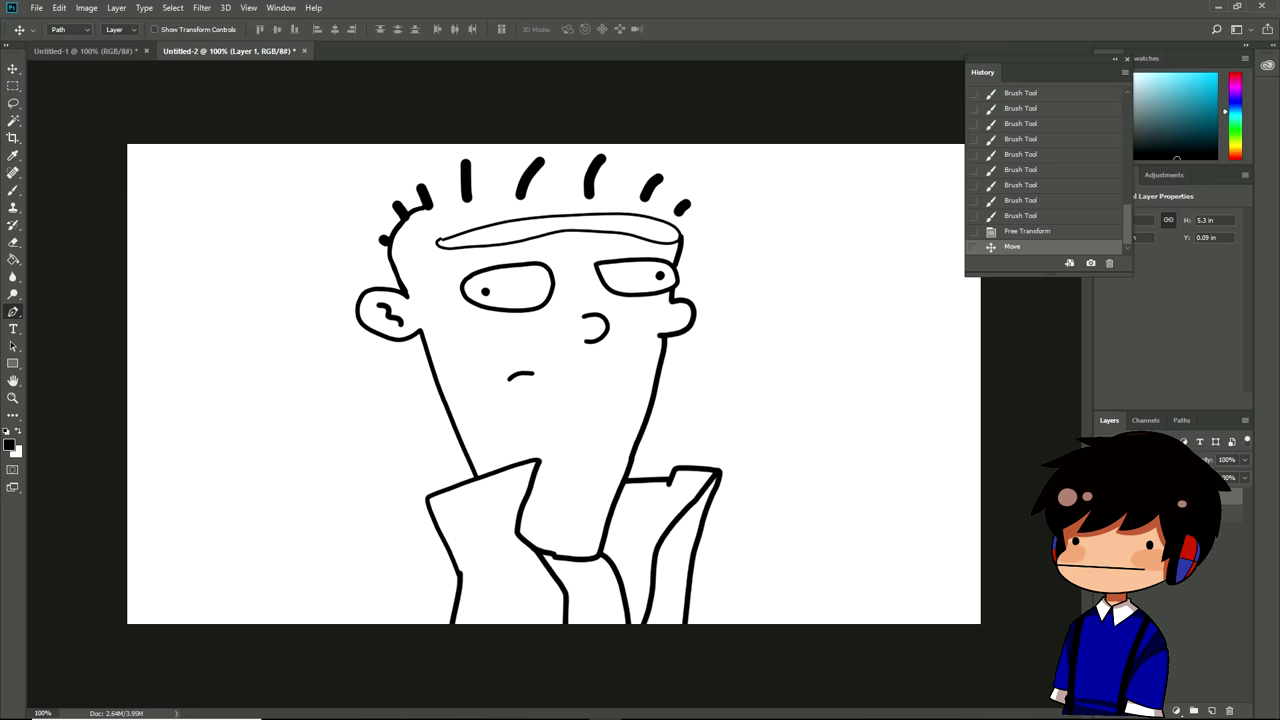
Step: Open the foreground Color Picker and move the hue to green
{"action": "key", "text": "g"}
{"action": "left_click", "coordinate": [9, 446]}
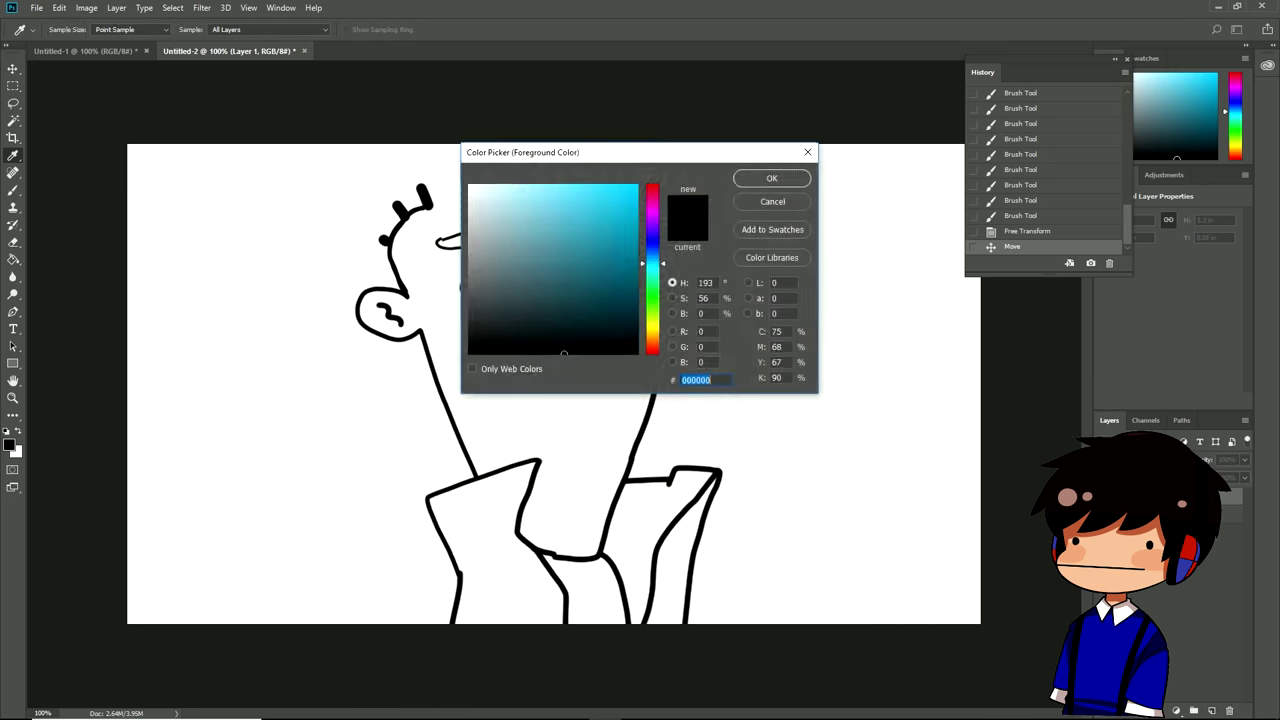
{"action": "left_click", "coordinate": [652, 297]}
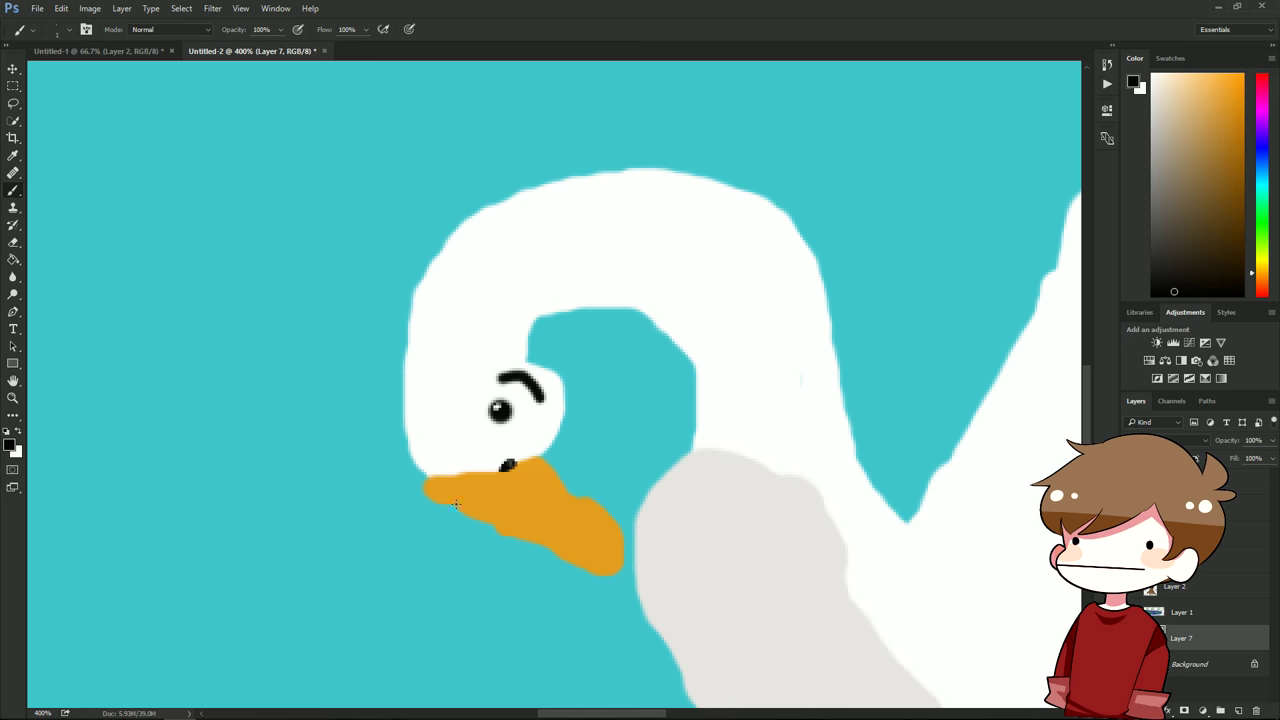
Step: Stroke a black line along the duck's beak, then zoom out to see the whole scene
{"action": "left_click_drag", "start_coordinate": [466, 503], "coordinate": [615, 565]}
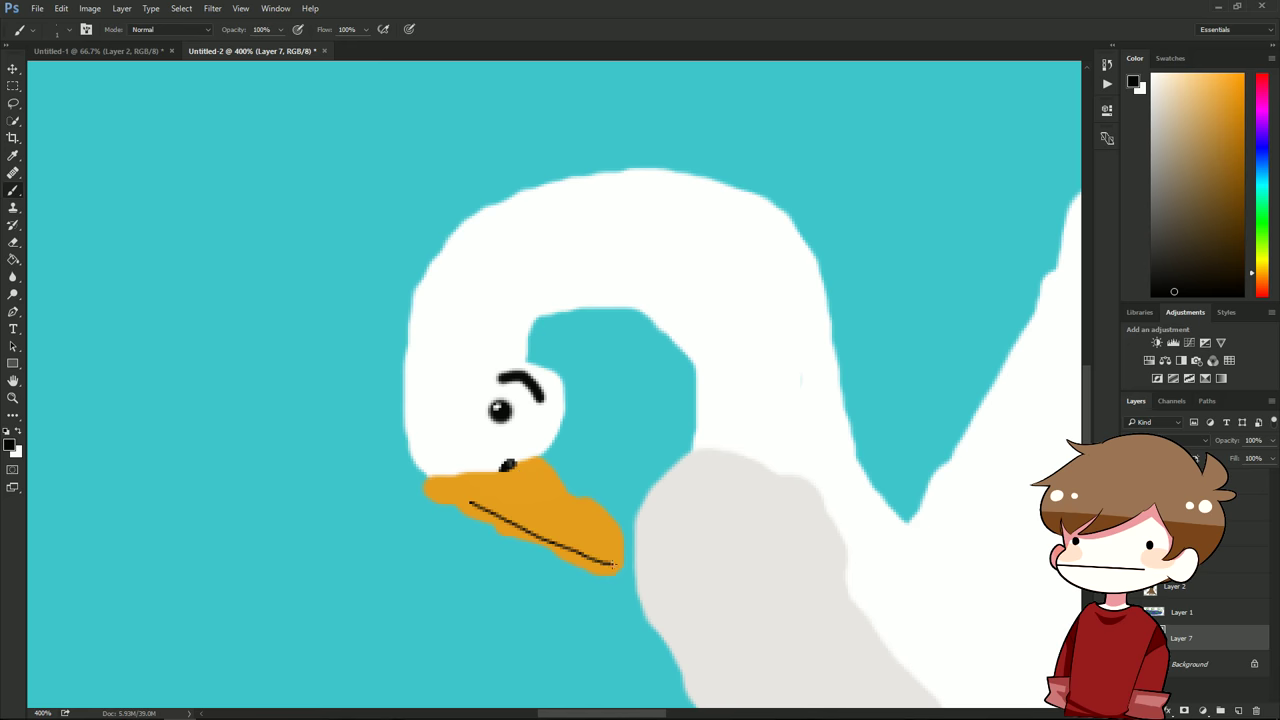
{"action": "left_click", "coordinate": [13, 398]}
{"action": "left_click_drag", "start_coordinate": [340, 360], "coordinate": [327, 384]}
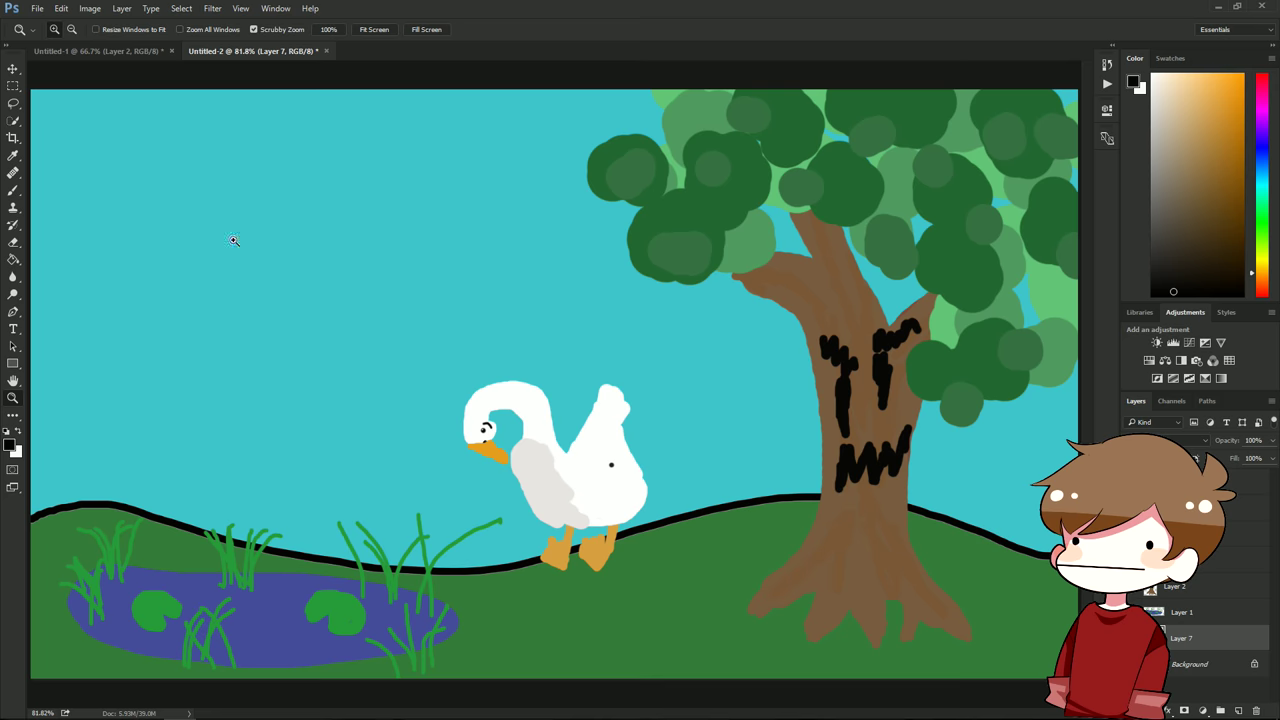
Step: Choose red in the Color panel and add a small stroke to the handle shape
{"action": "left_click", "coordinate": [1267, 78]}
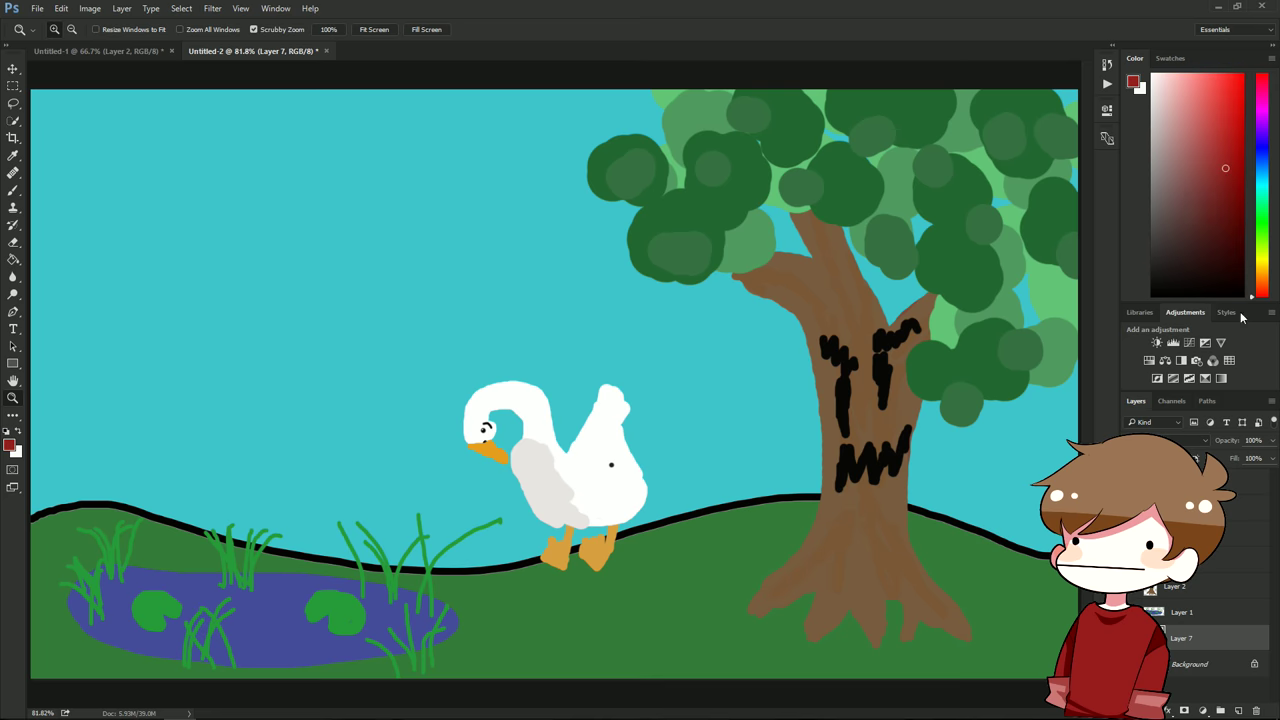
{"action": "left_click", "coordinate": [1226, 104]}
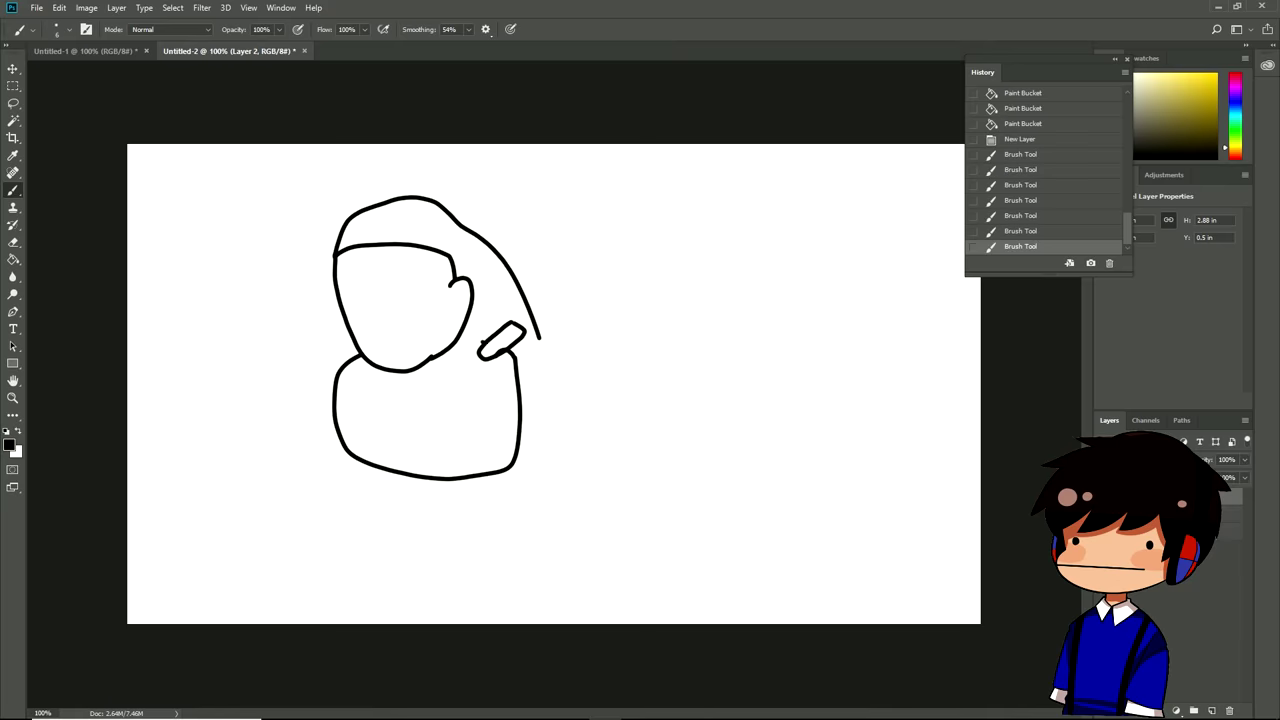
{"action": "left_click_drag", "start_coordinate": [490, 340], "coordinate": [500, 345]}
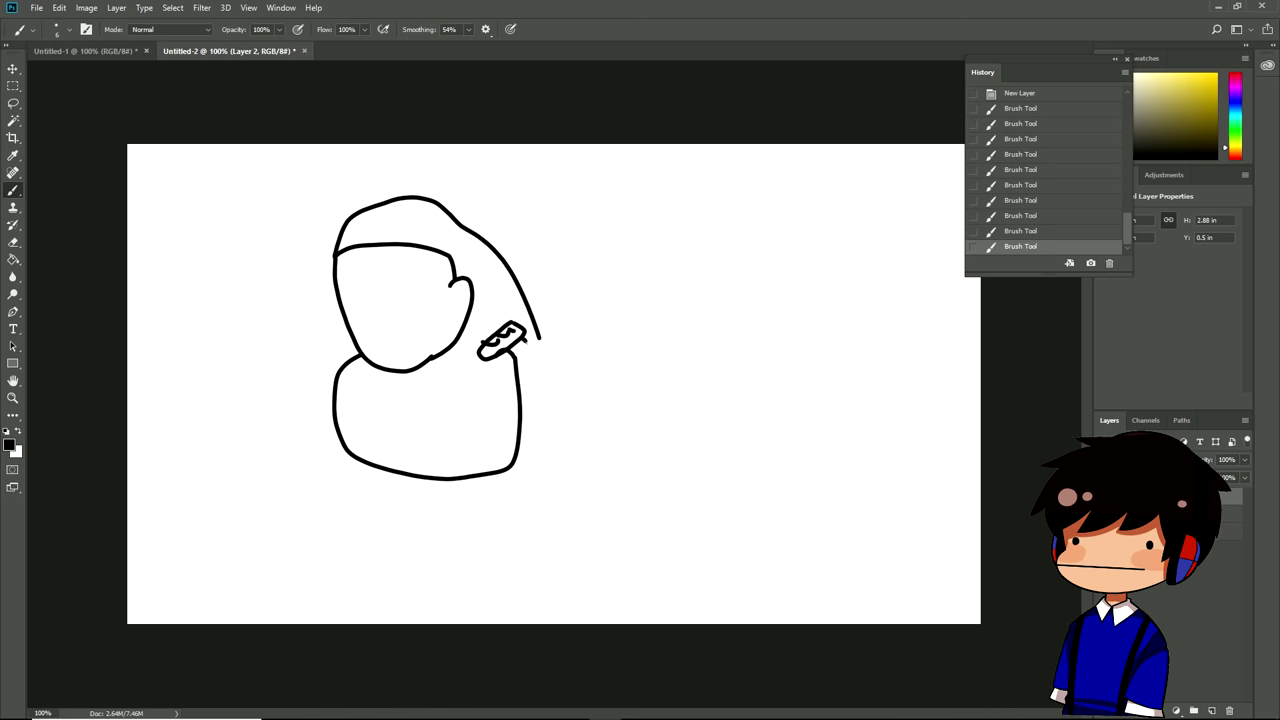
Step: Brush the arm curving around the body and erase part of the inner arm line
{"action": "mouse_move", "coordinate": [528, 345]}
{"action": "left_mouse_down"}
{"action": "mouse_move", "coordinate": [420, 510]}
{"action": "mouse_move", "coordinate": [355, 347]}
{"action": "left_mouse_up"}
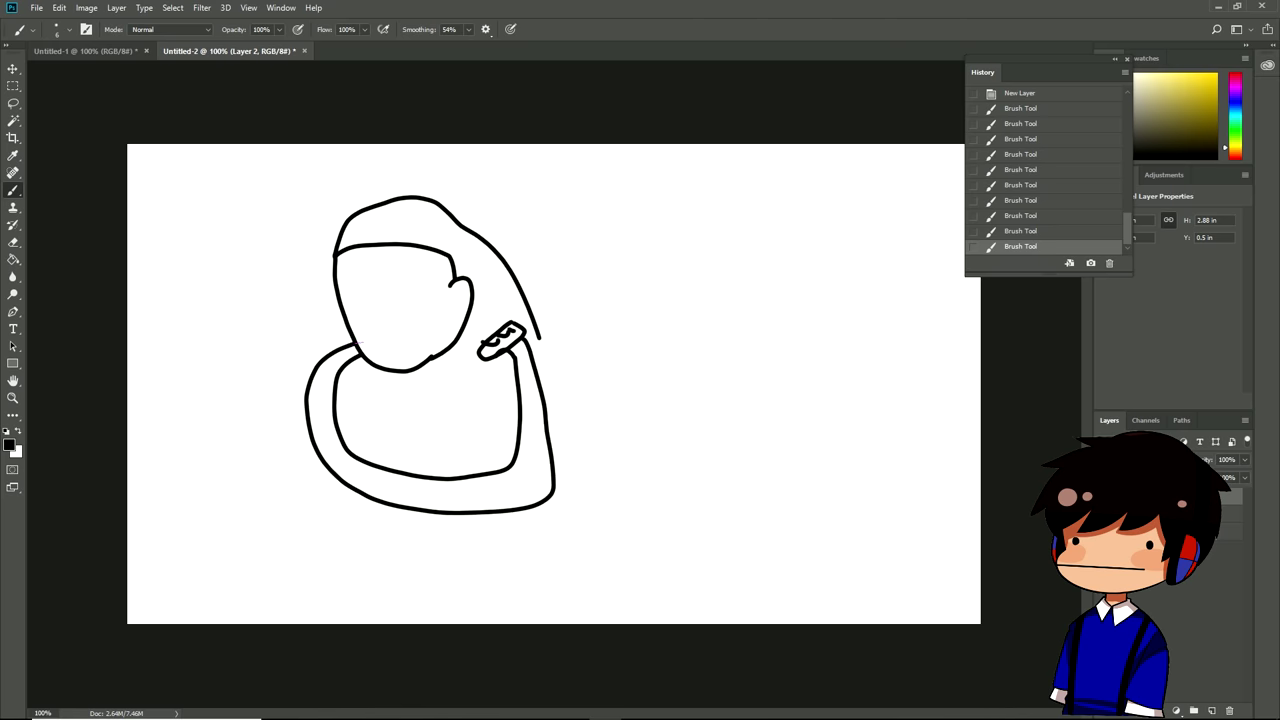
{"action": "key", "text": "e"}
{"action": "left_click_drag", "start_coordinate": [336, 355], "coordinate": [336, 420]}
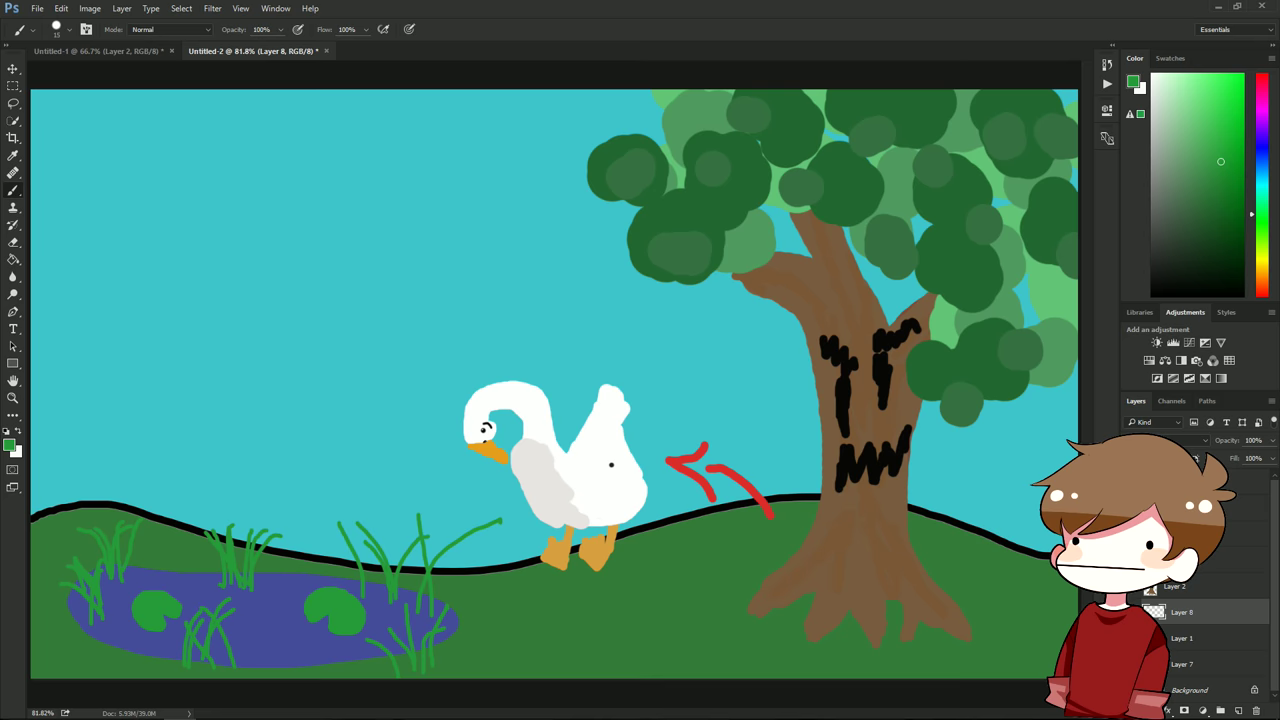
Step: Shift the Color panel hue to yellow and pick a pale yellow shade
{"action": "left_click_drag", "start_coordinate": [1262, 217], "coordinate": [1264, 262]}
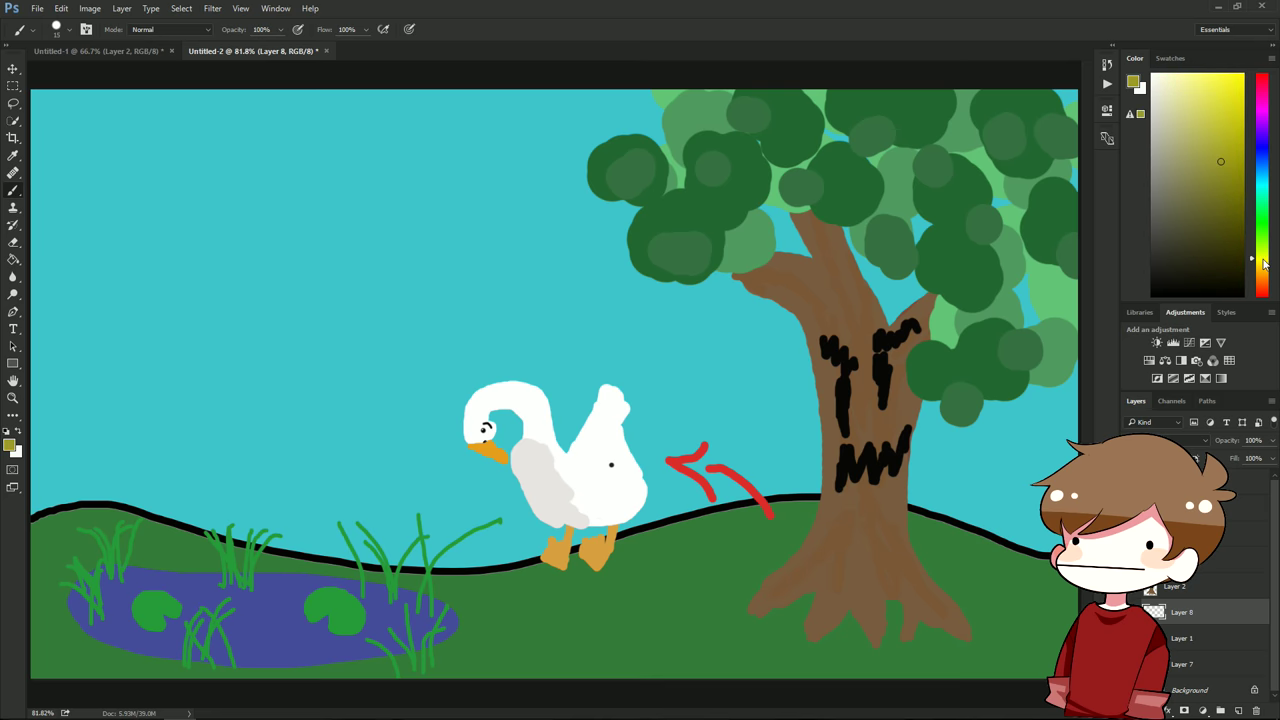
{"action": "left_click", "coordinate": [1177, 136]}
{"action": "left_click", "coordinate": [1174, 123]}
{"action": "left_click", "coordinate": [1164, 144]}
{"action": "left_click_drag", "start_coordinate": [1260, 145], "coordinate": [1260, 262]}
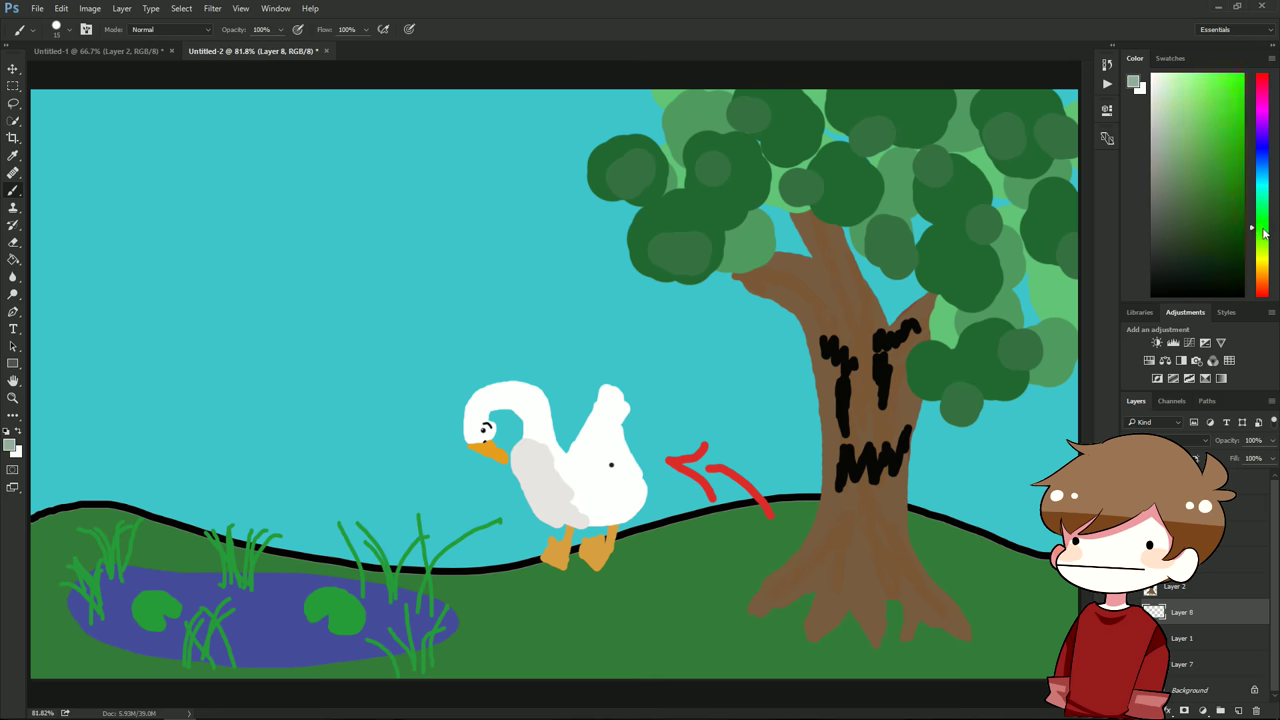
{"action": "left_click_drag", "start_coordinate": [1166, 132], "coordinate": [1168, 116]}
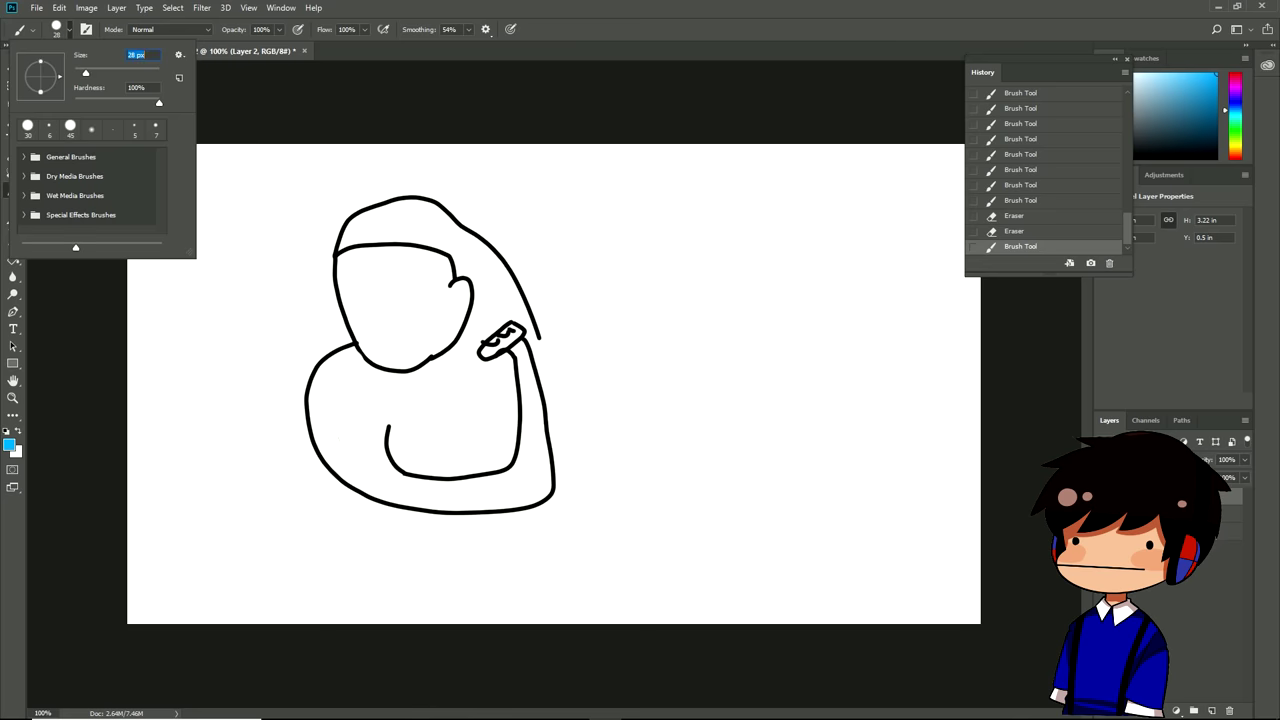
Step: Undo the blue blade stroke, set a very light blue background and pale pink foreground
{"action": "left_click_drag", "start_coordinate": [478, 358], "coordinate": [228, 450]}
{"action": "key", "text": "ctrl+z"}
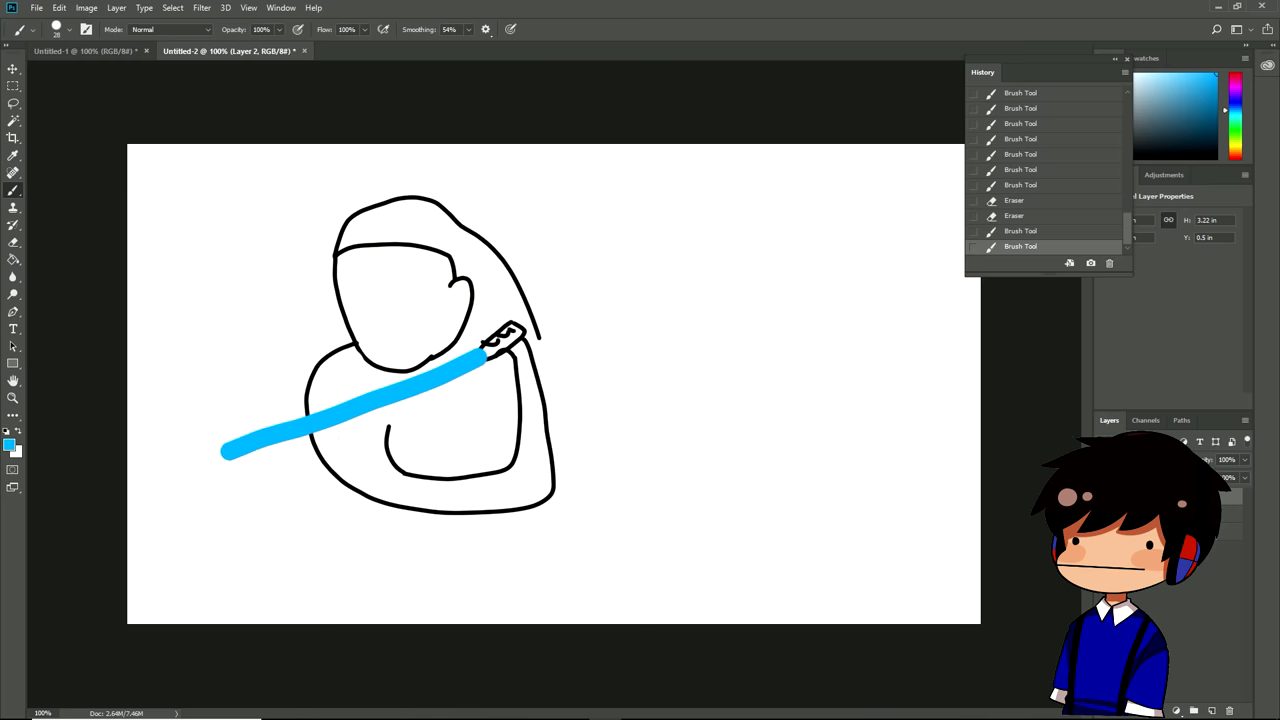
{"action": "left_click", "coordinate": [17, 451]}
{"action": "left_click", "coordinate": [490, 186]}
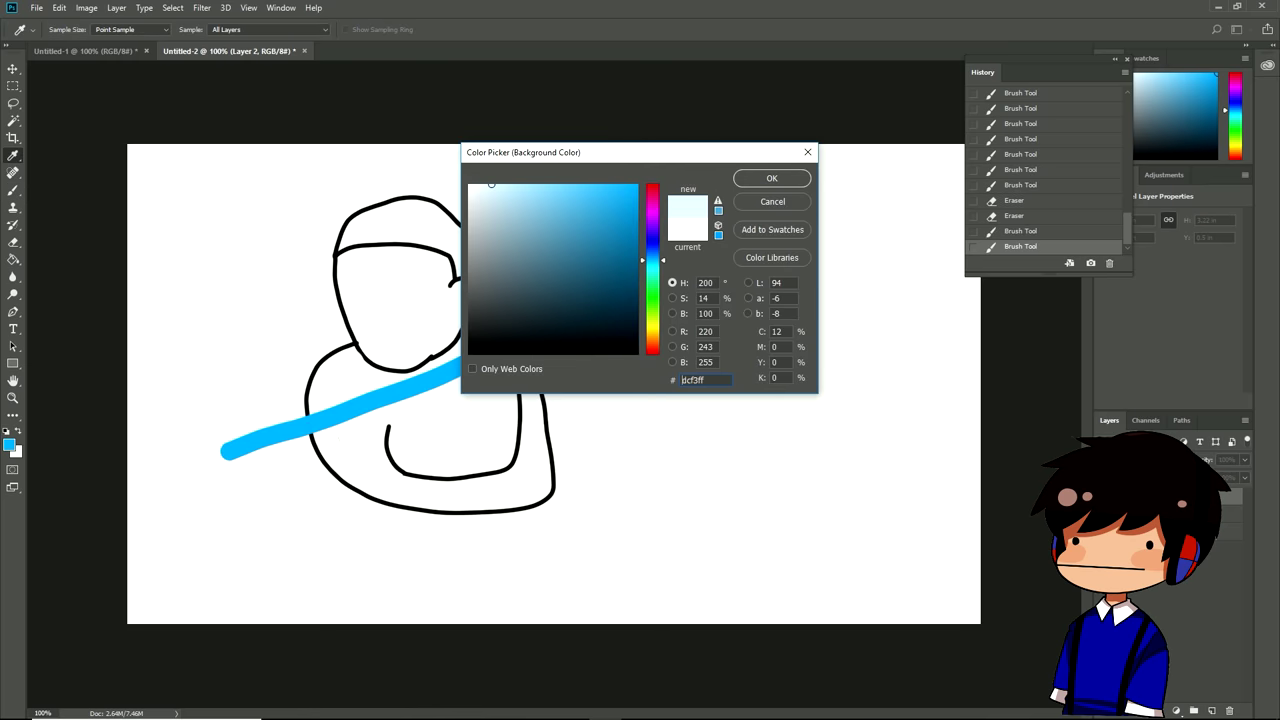
{"action": "left_click", "coordinate": [772, 178]}
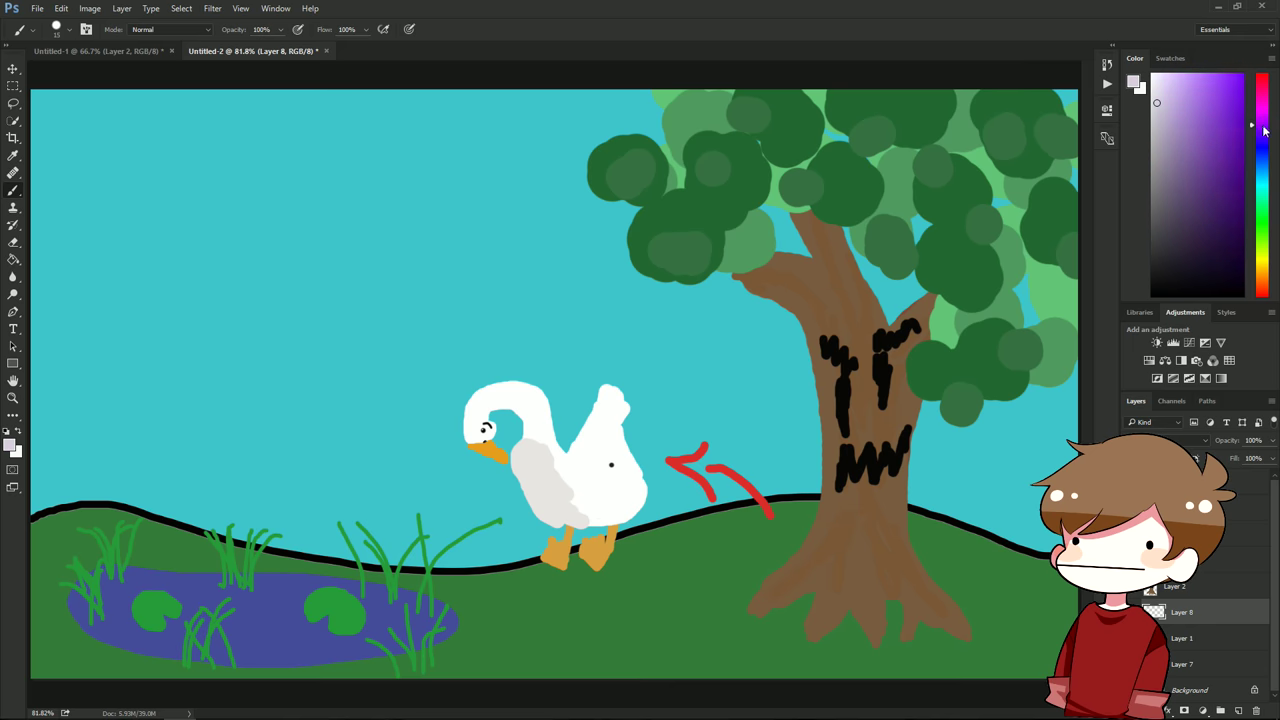
{"action": "left_click_drag", "start_coordinate": [1264, 128], "coordinate": [1267, 258]}
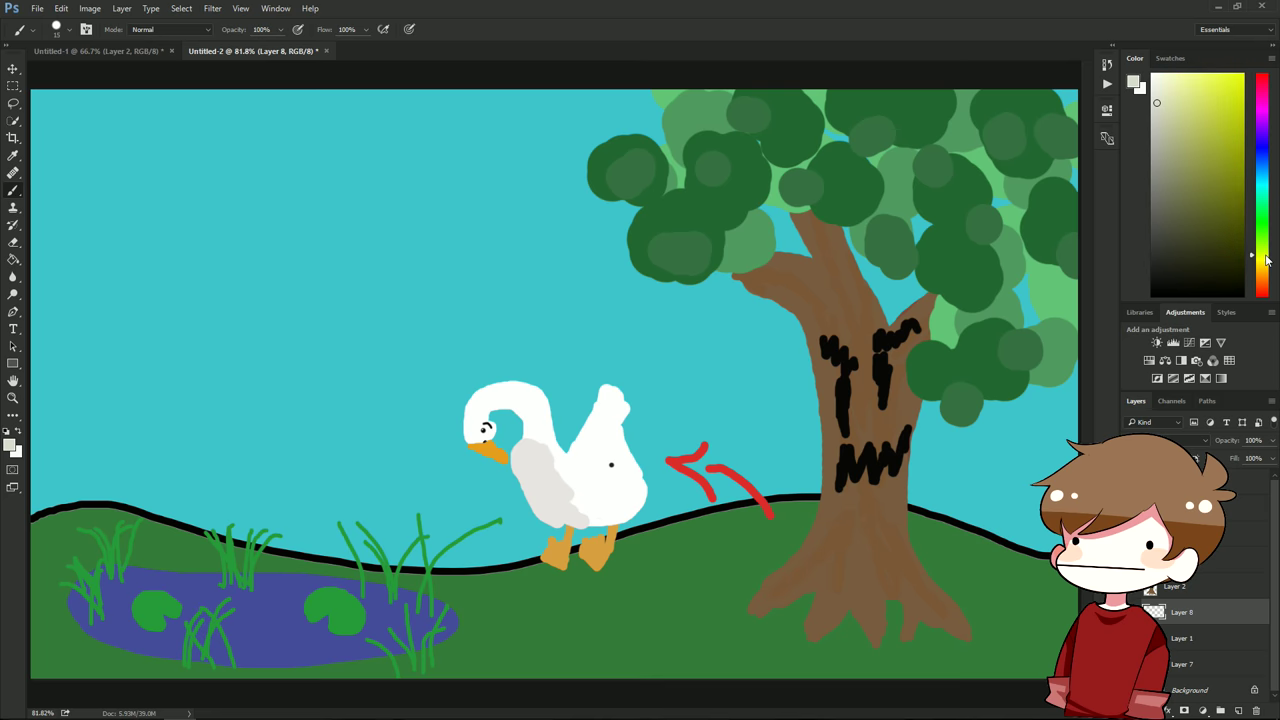
{"action": "left_click_drag", "start_coordinate": [1267, 258], "coordinate": [1262, 96]}
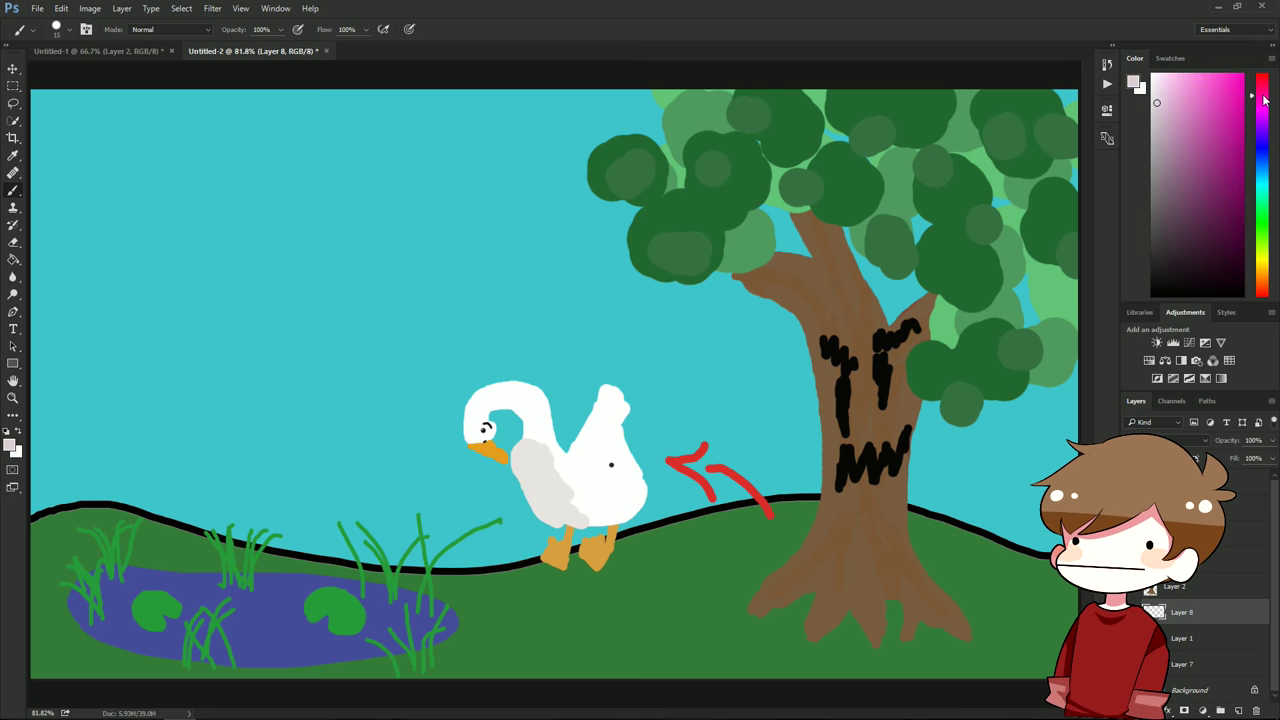
{"action": "left_click_drag", "start_coordinate": [1184, 104], "coordinate": [1161, 91]}
Step: Enlarge the brush, set opacity 46% and flow 47%, then resize the lightsaber girl
{"action": "right_click", "coordinate": [207, 218]}
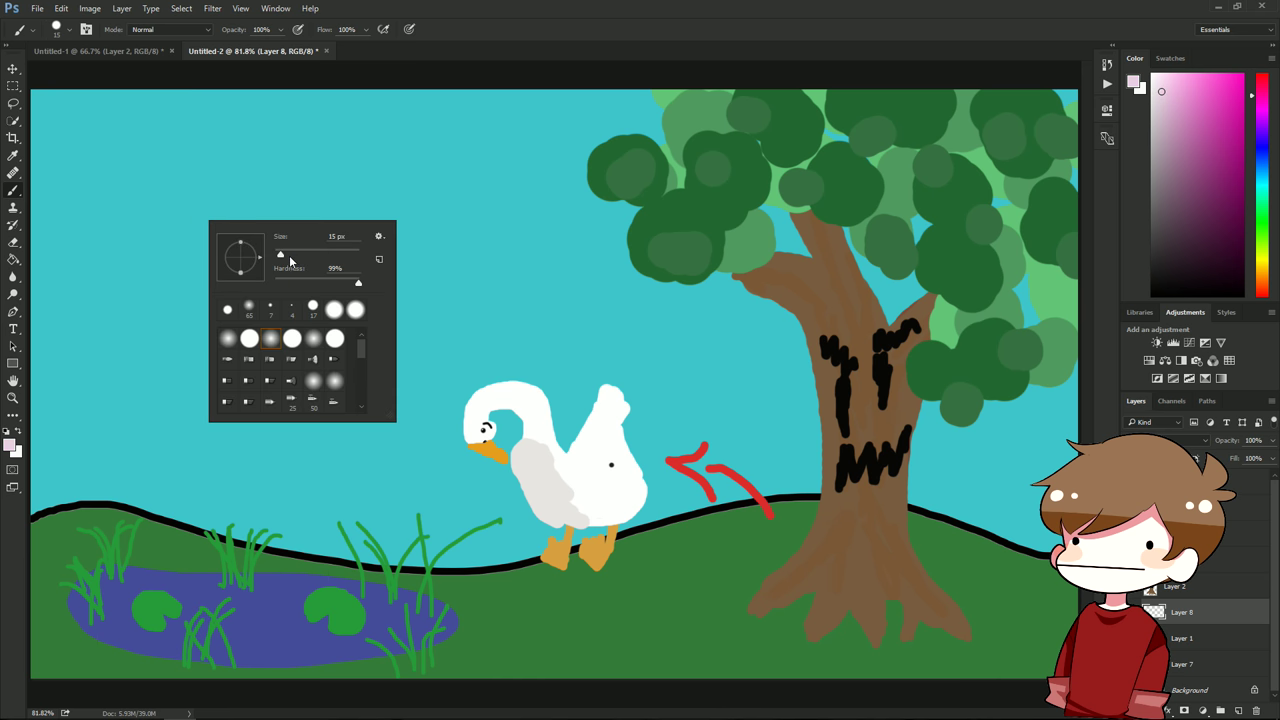
{"action": "left_click_drag", "start_coordinate": [281, 258], "coordinate": [302, 257]}
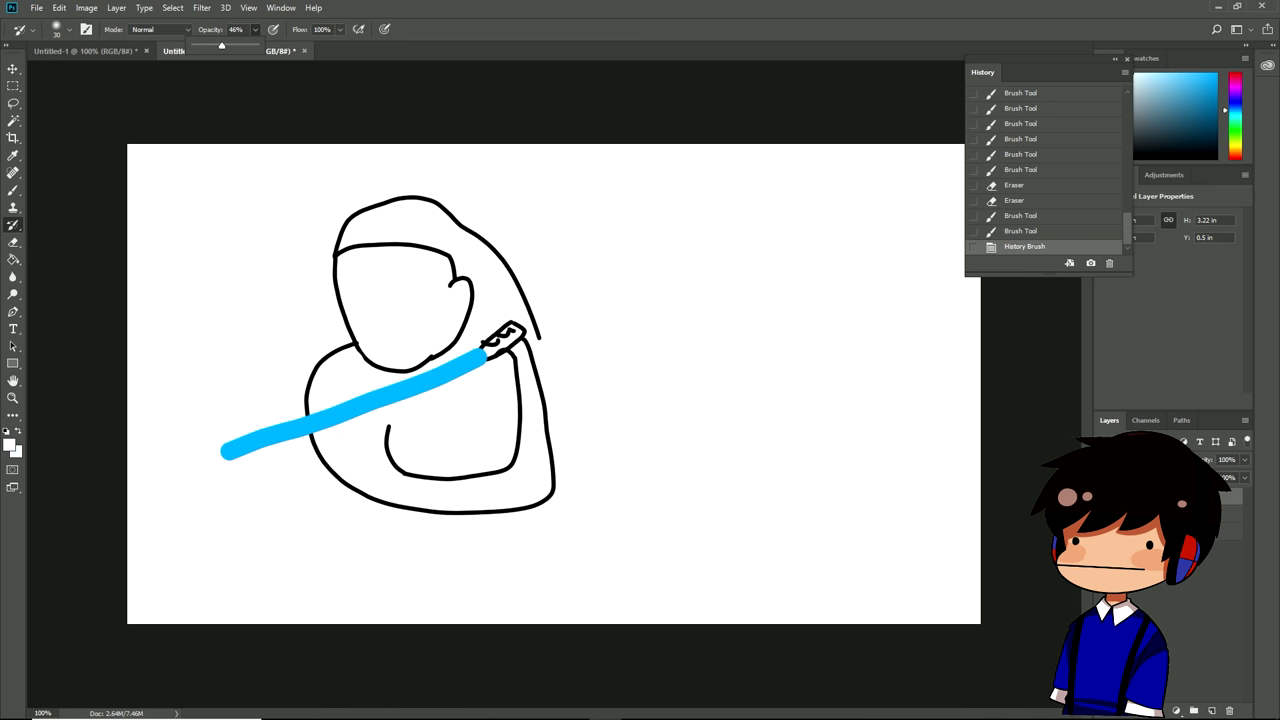
{"action": "left_click_drag", "start_coordinate": [255, 47], "coordinate": [221, 47]}
{"action": "left_click", "coordinate": [339, 29]}
{"action": "left_click_drag", "start_coordinate": [343, 47], "coordinate": [308, 47]}
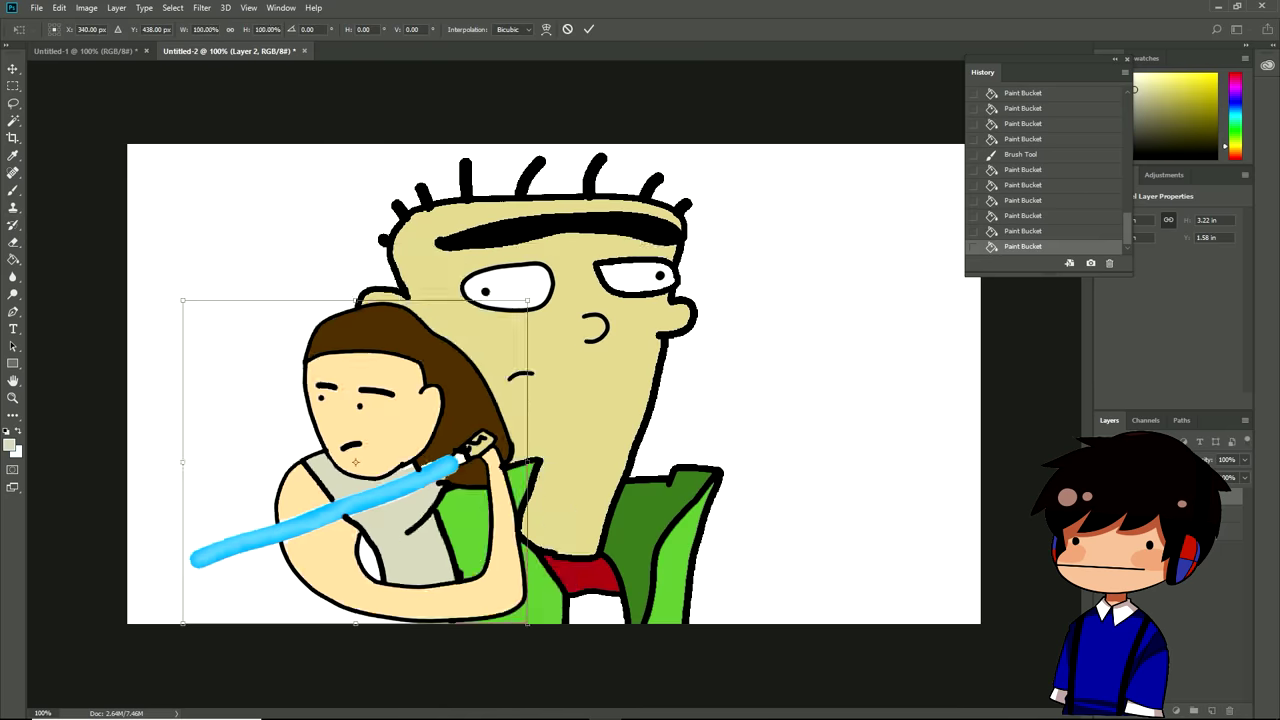
{"action": "left_click_drag", "start_coordinate": [355, 460], "coordinate": [355, 495]}
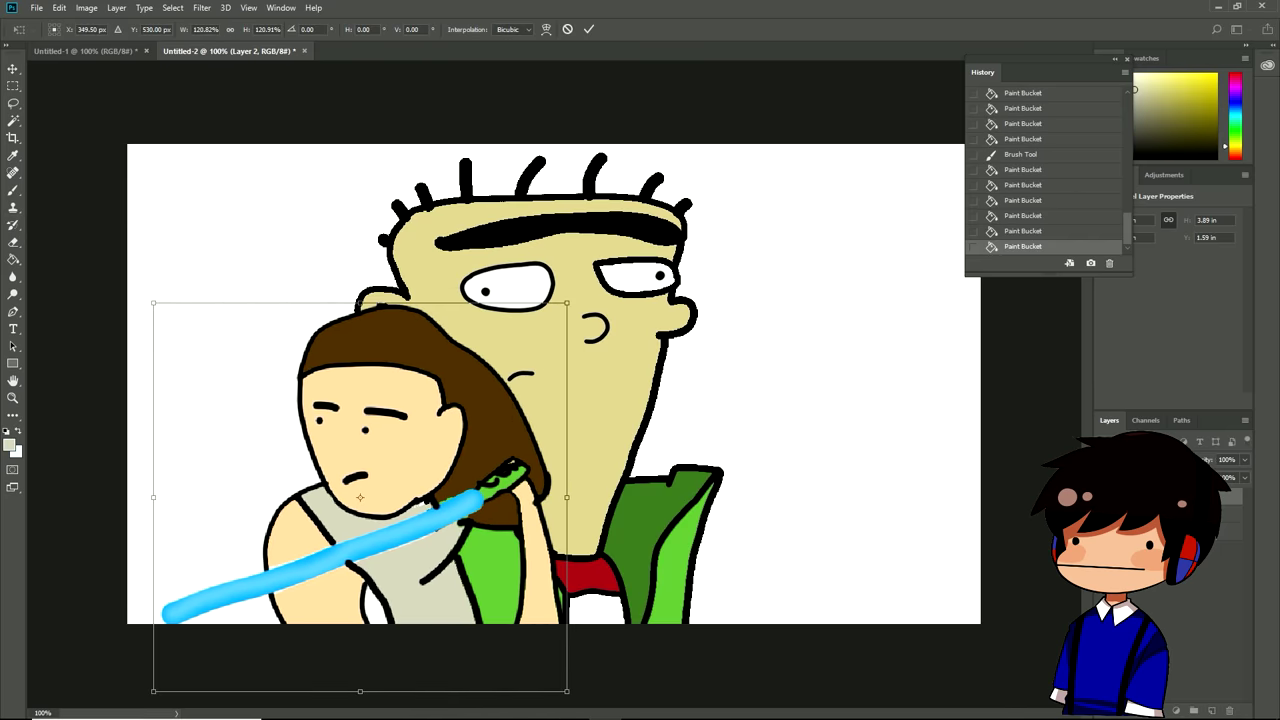
Step: Commit the girl's new position, move the tall character higher, and hide its layer
{"action": "mouse_move", "coordinate": [458, 410]}
{"action": "left_mouse_down"}
{"action": "mouse_move", "coordinate": [478, 390]}
{"action": "mouse_move", "coordinate": [448, 415]}
{"action": "left_mouse_up"}
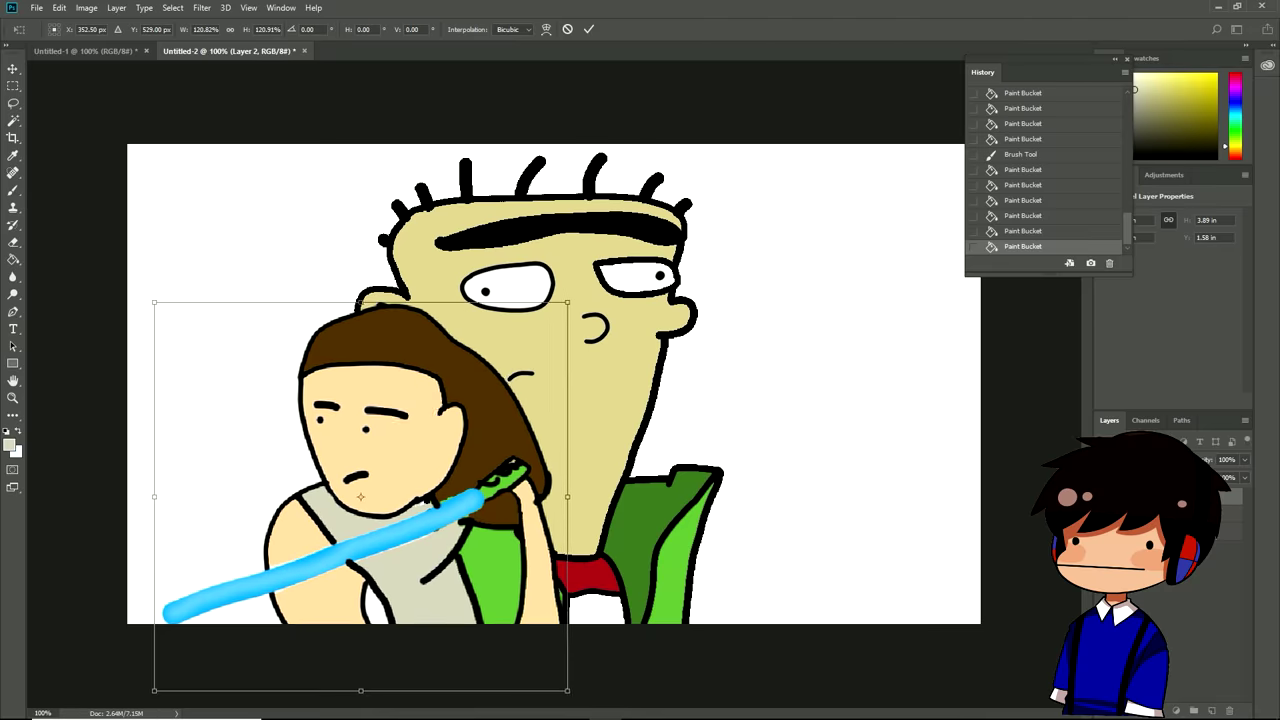
{"action": "key", "text": "Return"}
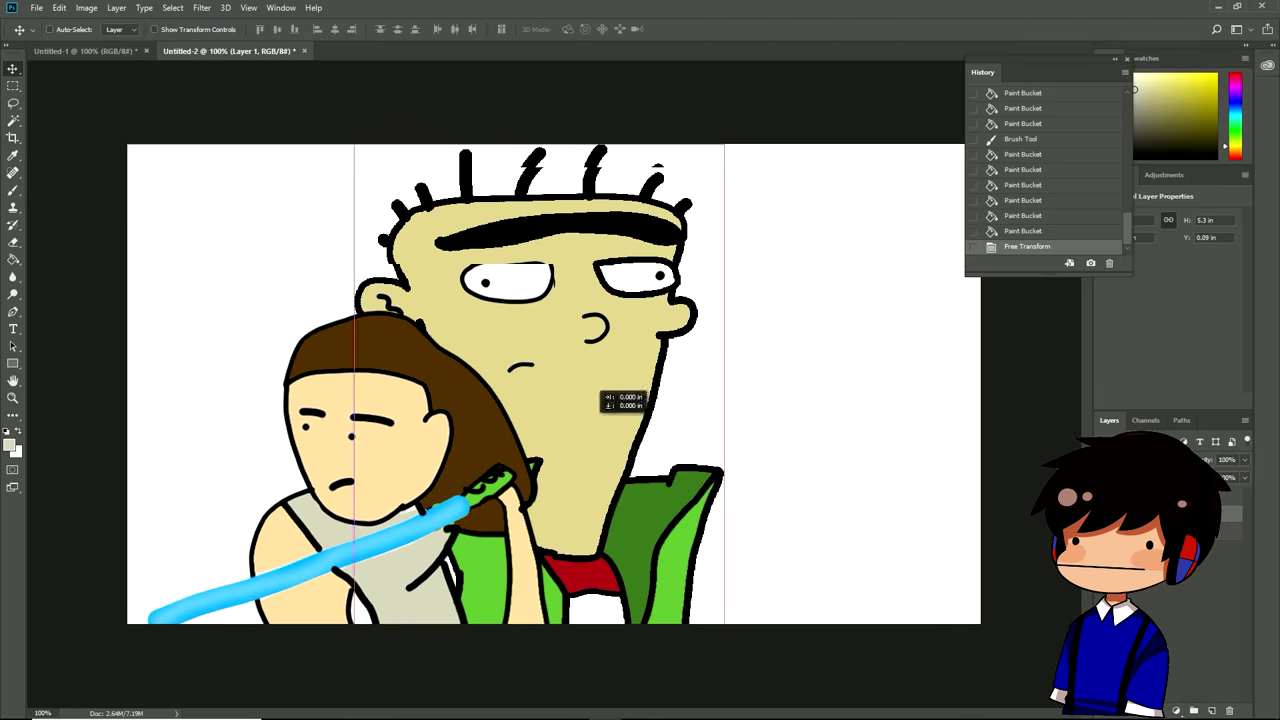
{"action": "left_click_drag", "start_coordinate": [580, 360], "coordinate": [600, 300]}
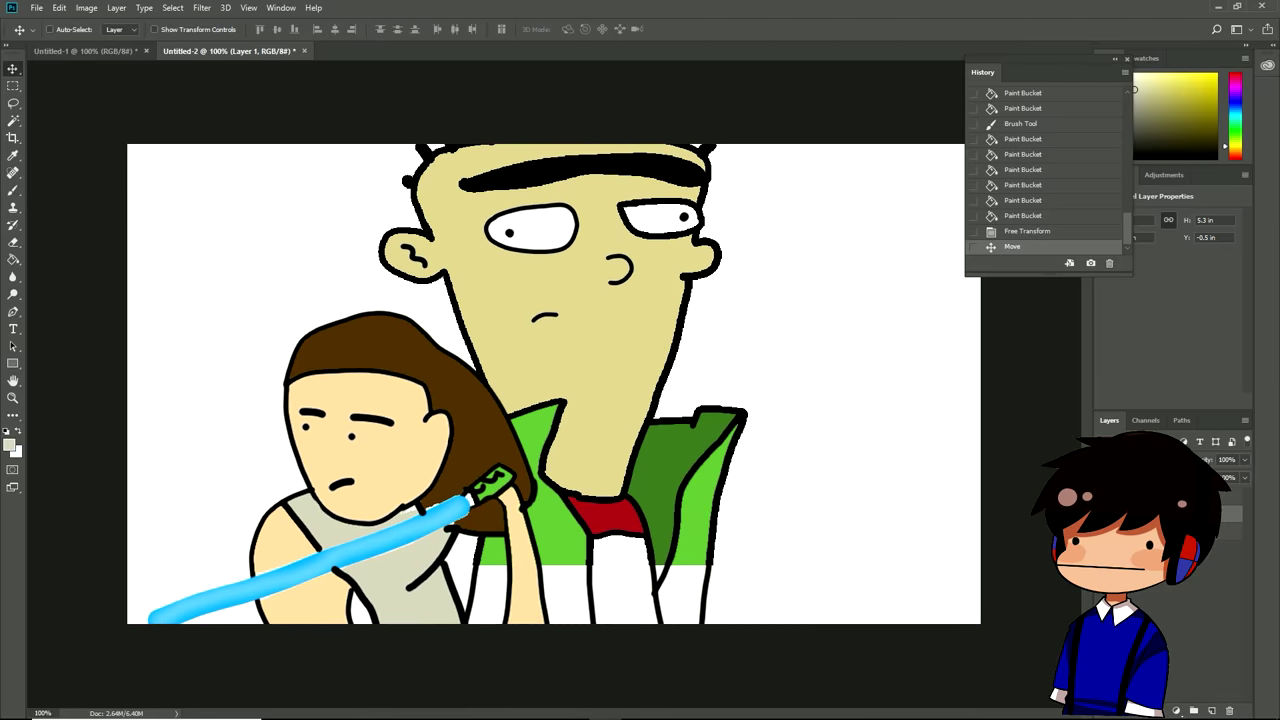
{"action": "left_click", "coordinate": [1227, 459]}
Step: Pick a grey colour and fill two parts of the lightsaber hilt on the girl's layer
{"action": "key", "text": "o"}
{"action": "key", "text": "i"}
{"action": "left_click", "coordinate": [13, 445]}
{"action": "left_click_drag", "start_coordinate": [470, 300], "coordinate": [468, 230]}
{"action": "left_click", "coordinate": [772, 178]}
{"action": "key", "text": "g"}
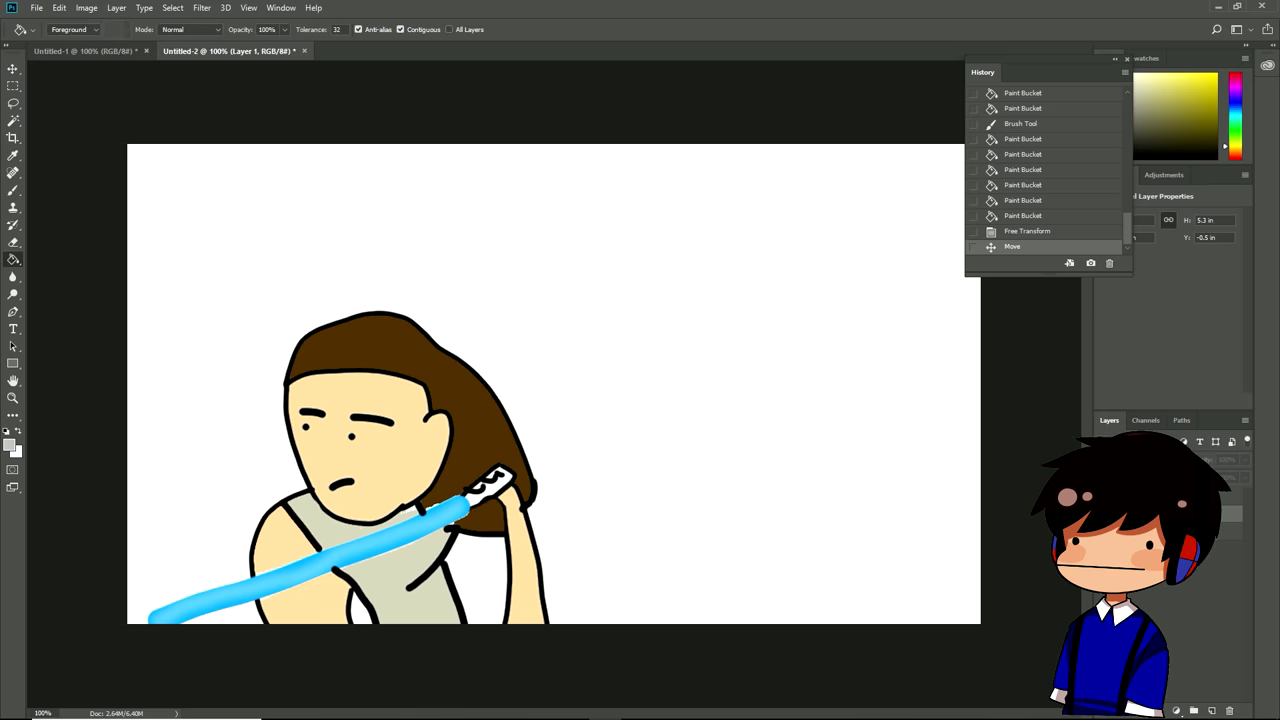
{"action": "left_click", "coordinate": [1230, 496]}
{"action": "left_click", "coordinate": [490, 485]}
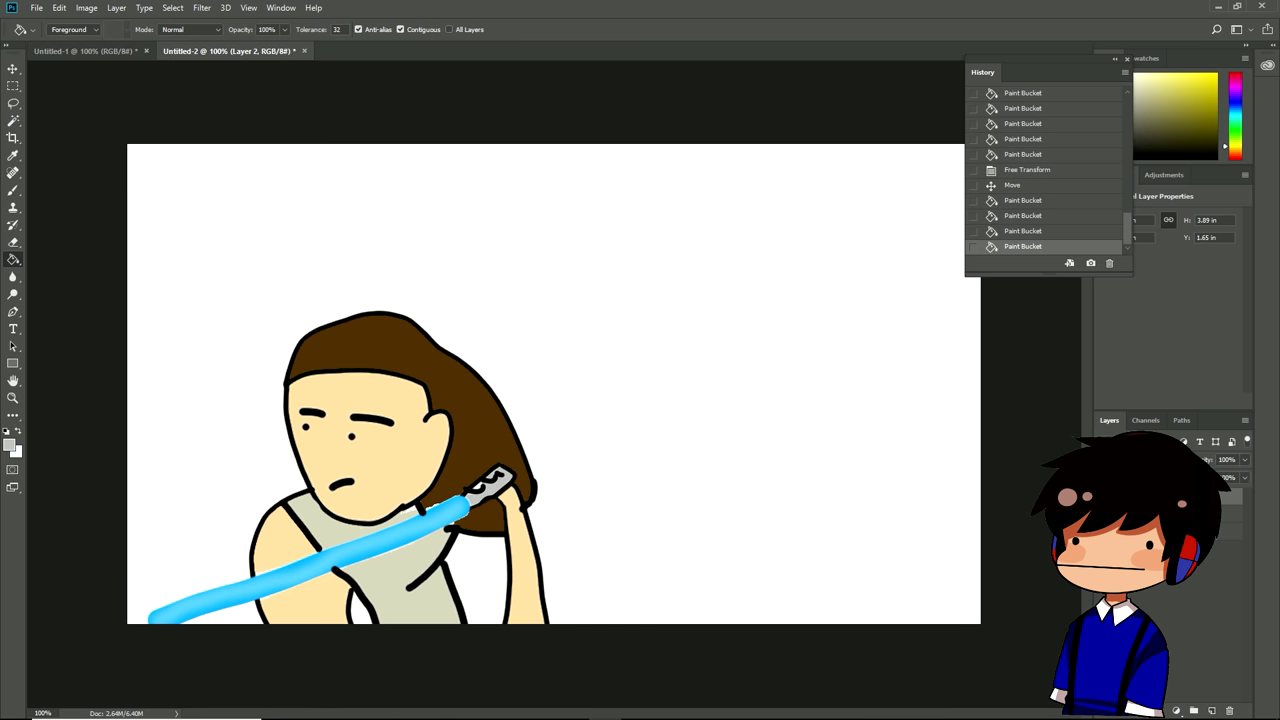
{"action": "left_click", "coordinate": [450, 360]}
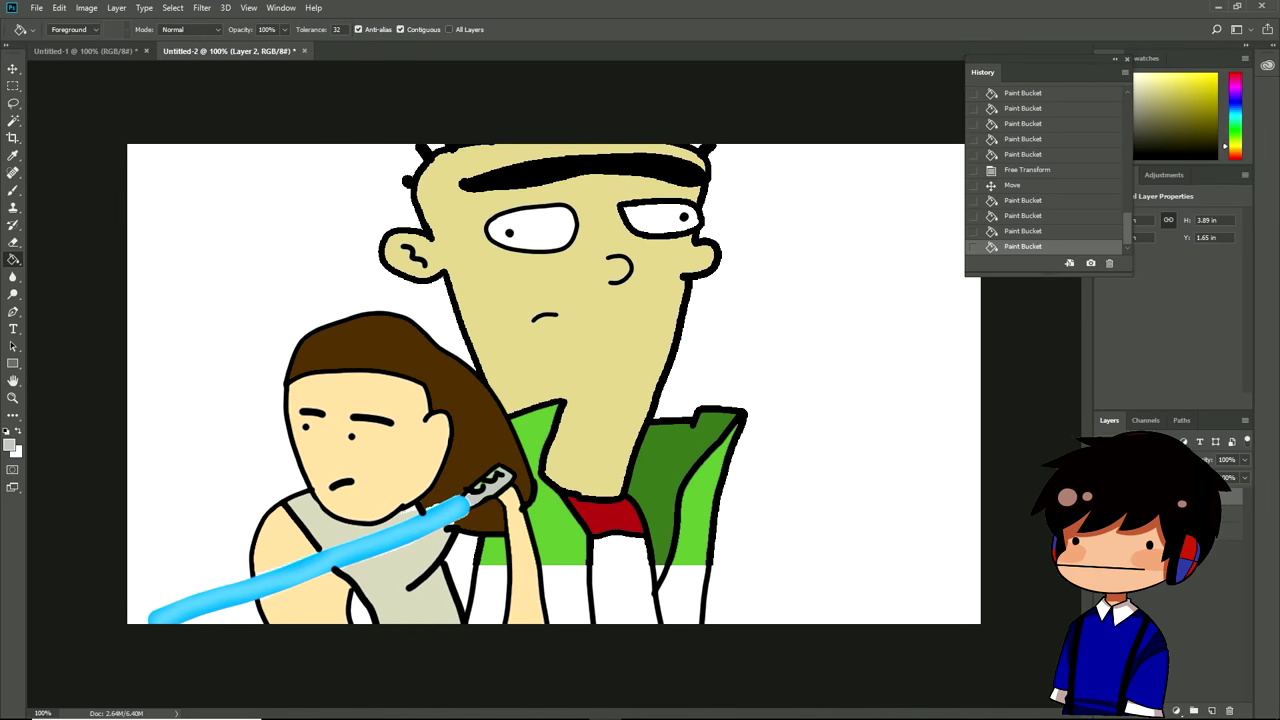
Step: Return to the Brush with black (#000000) as the foreground colour
{"action": "key", "text": "b"}
{"action": "left_click", "coordinate": [9, 444]}
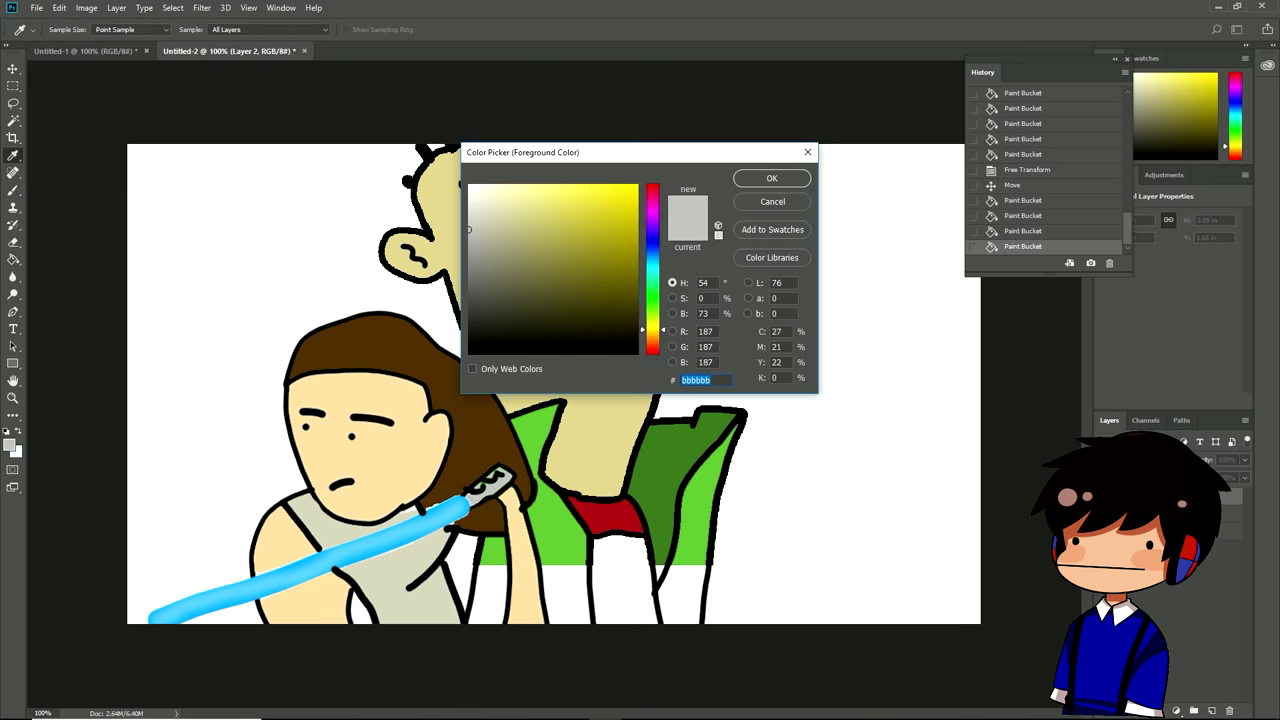
{"action": "type", "text": "000000"}
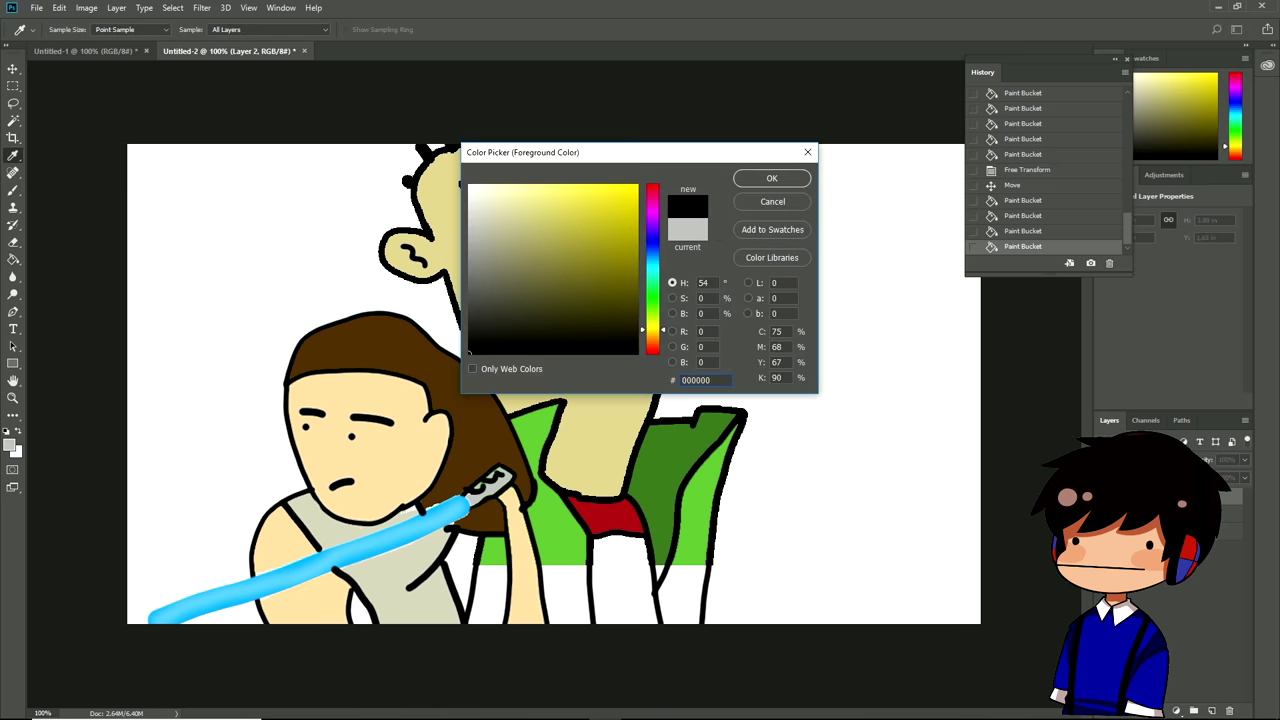
{"action": "key", "text": "Return"}
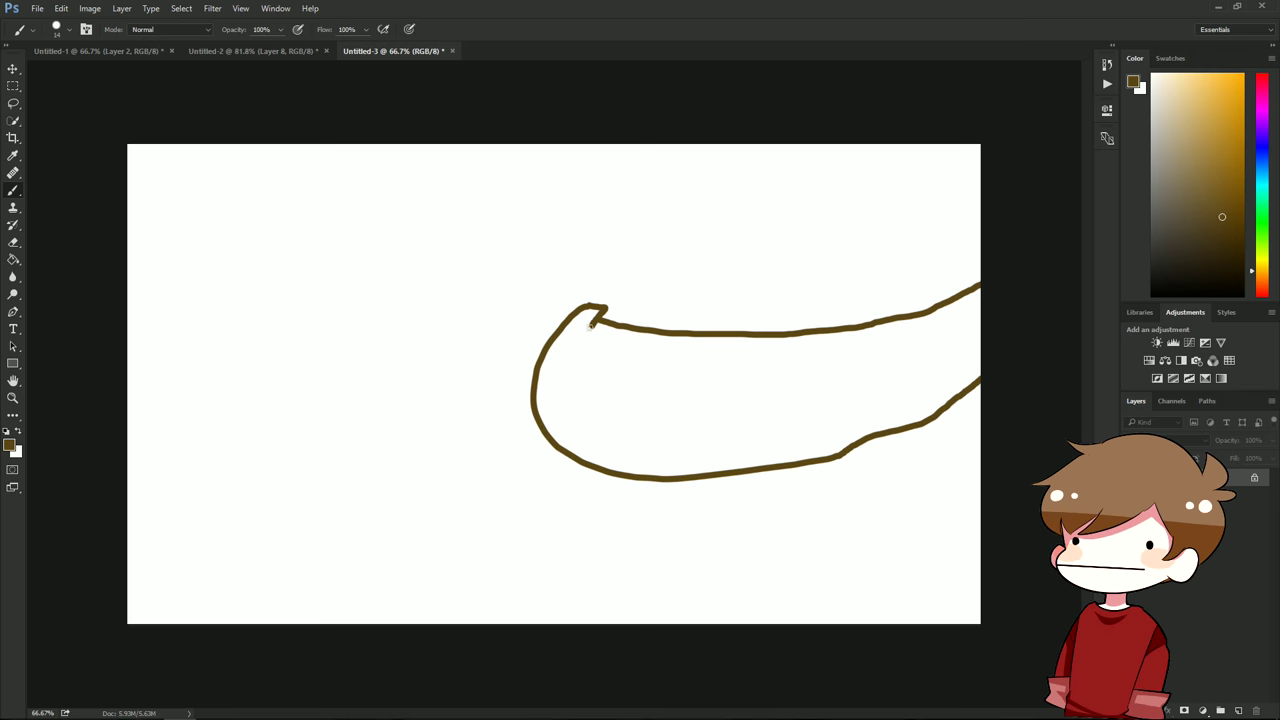
Step: Draw the bow's inner curve and three plank lines along the hull
{"action": "mouse_move", "coordinate": [590, 325]}
{"action": "left_mouse_down"}
{"action": "mouse_move", "coordinate": [575, 397]}
{"action": "mouse_move", "coordinate": [690, 452]}
{"action": "left_mouse_up"}
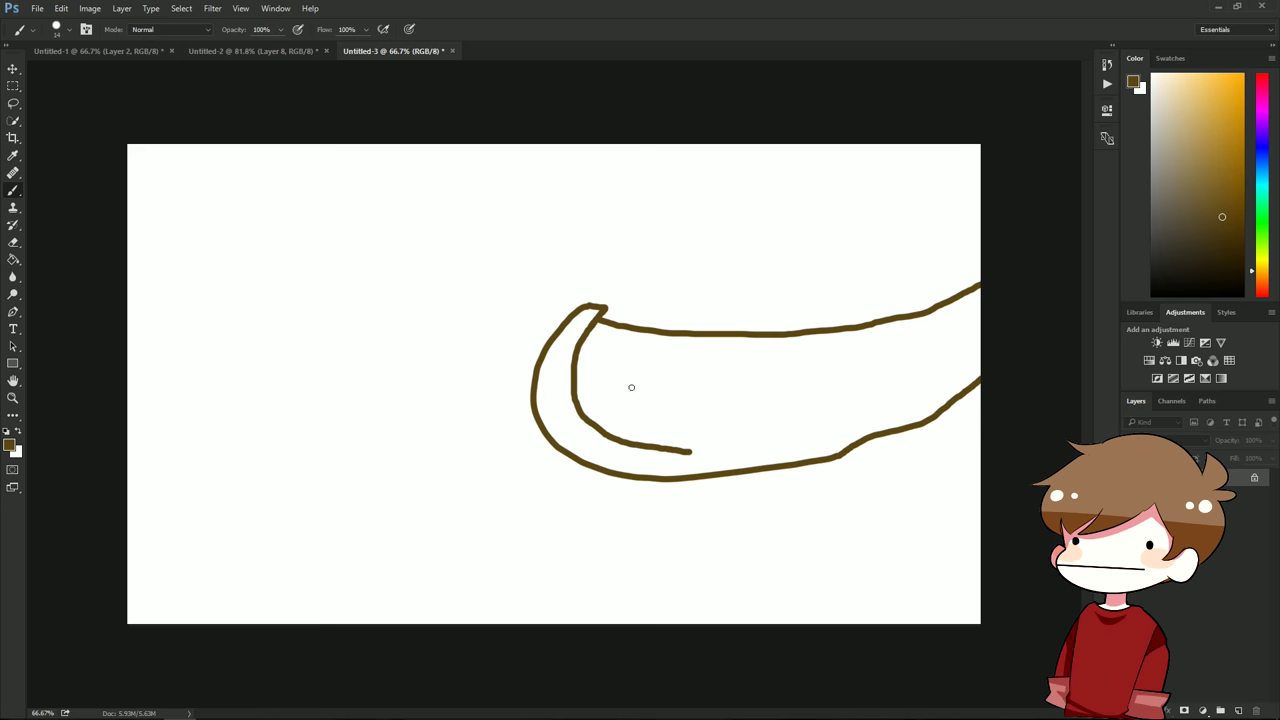
{"action": "left_click_drag", "start_coordinate": [582, 347], "coordinate": [978, 310]}
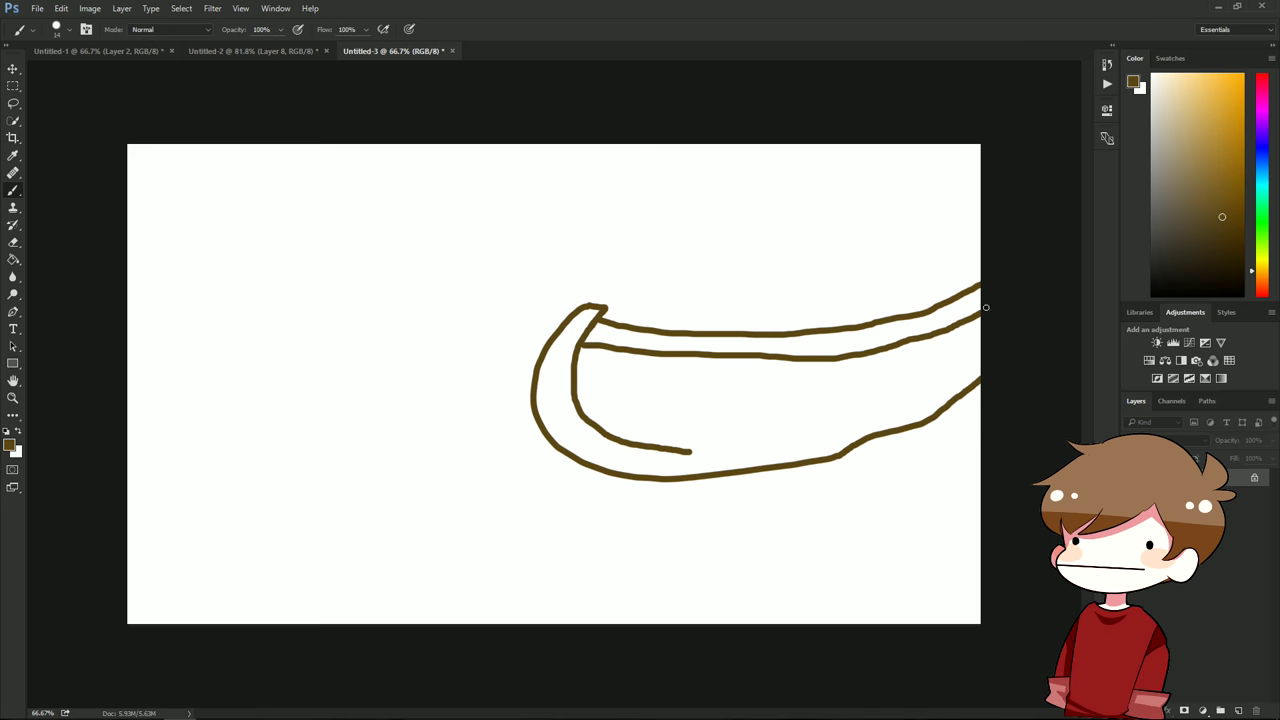
{"action": "left_click_drag", "start_coordinate": [580, 366], "coordinate": [965, 348]}
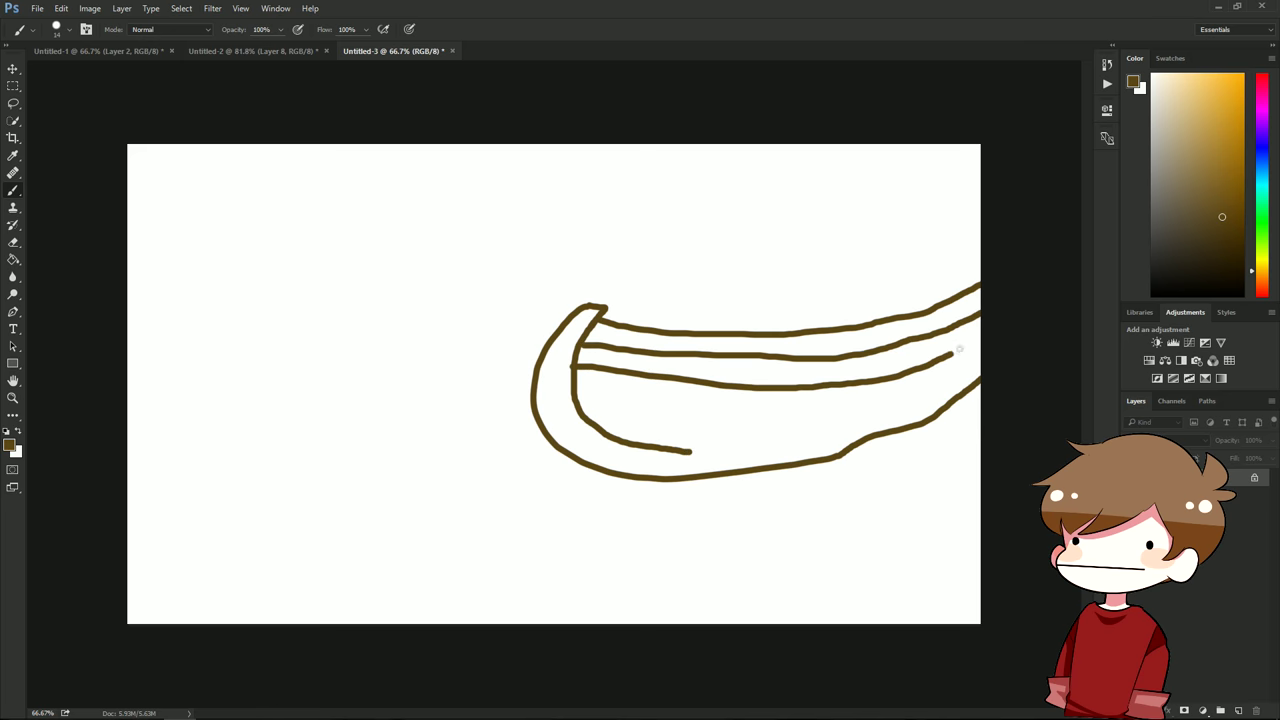
{"action": "mouse_move", "coordinate": [578, 390]}
{"action": "left_mouse_down"}
{"action": "mouse_move", "coordinate": [643, 400]}
{"action": "mouse_move", "coordinate": [980, 368]}
{"action": "left_mouse_up"}
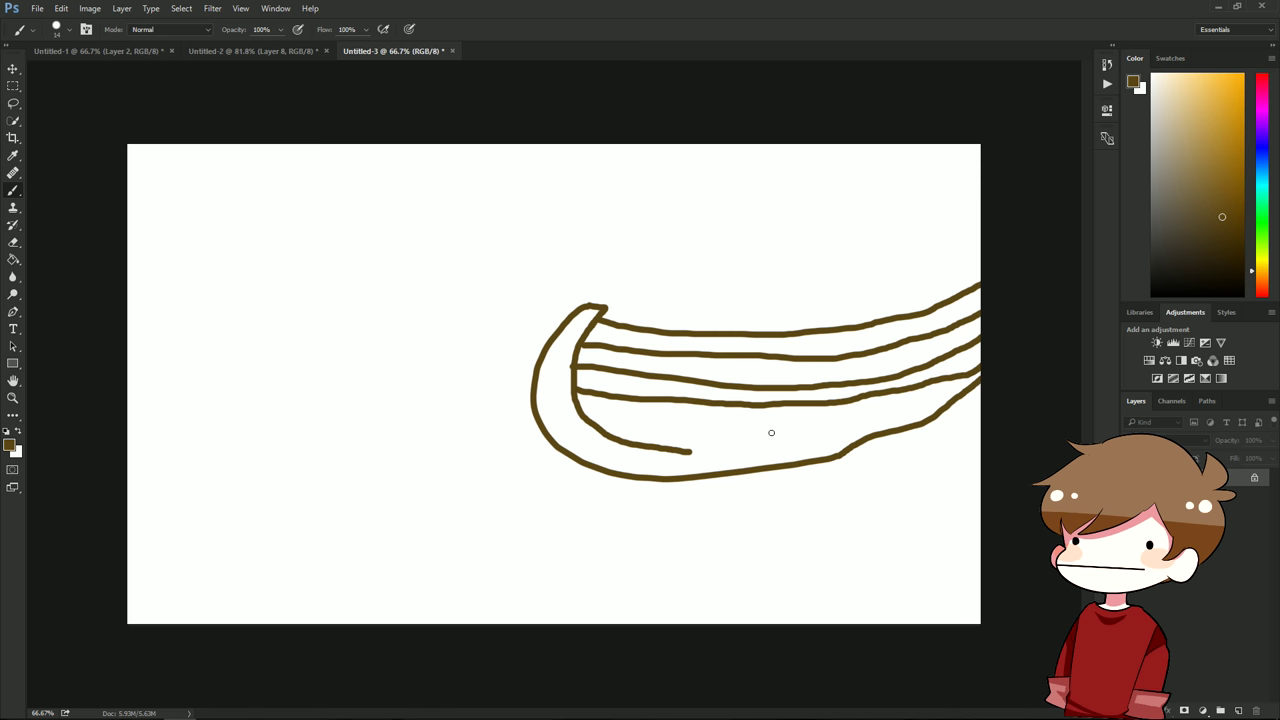
{"action": "mouse_move", "coordinate": [690, 453]}
{"action": "left_mouse_down"}
{"action": "mouse_move", "coordinate": [943, 394]}
{"action": "mouse_move", "coordinate": [980, 368]}
{"action": "left_mouse_up"}
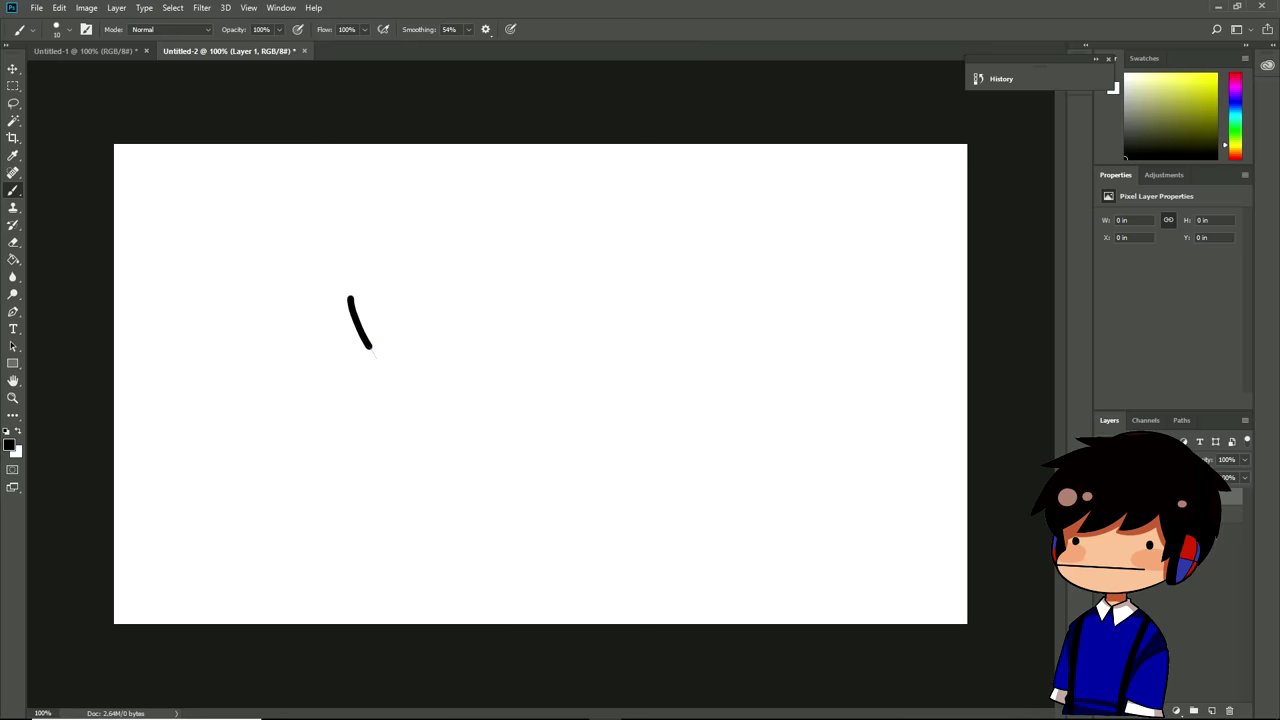
Step: Sketch a U-shaped outline, redraw the bottom plank line, and add a line rising to the stern
{"action": "left_click_drag", "start_coordinate": [350, 298], "coordinate": [535, 265]}
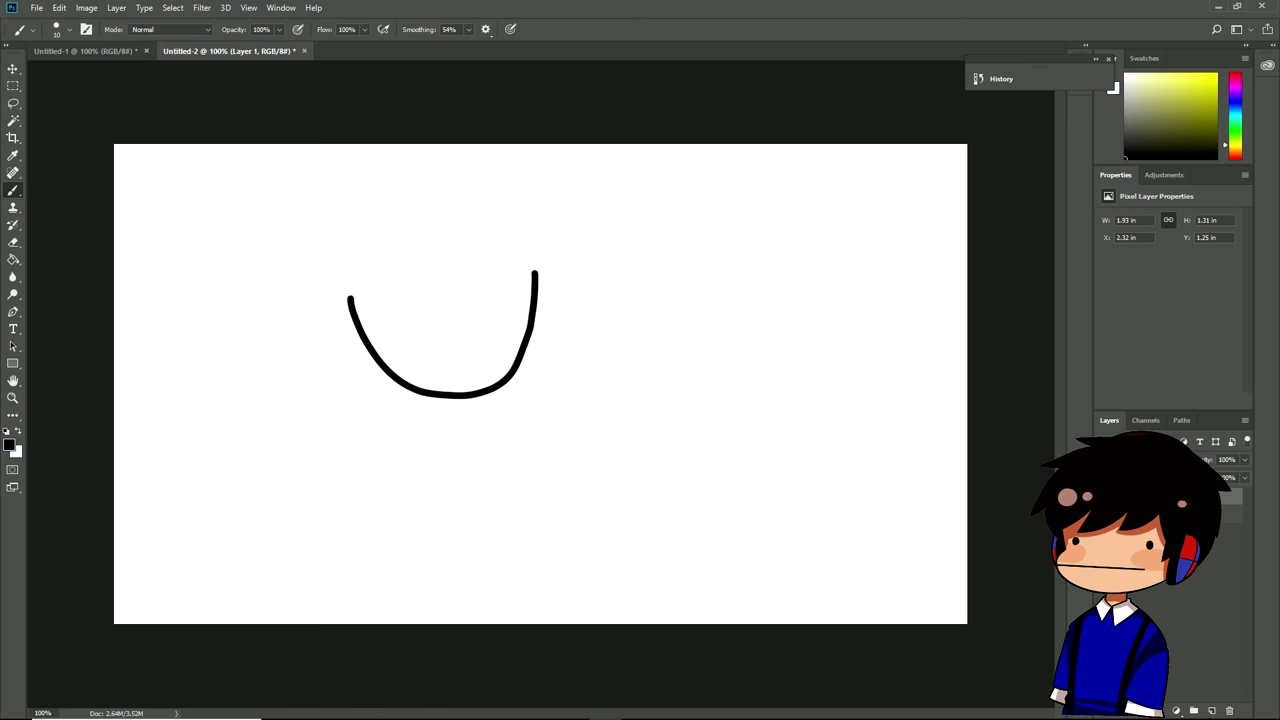
{"action": "mouse_move", "coordinate": [531, 332]}
{"action": "left_mouse_down"}
{"action": "mouse_move", "coordinate": [546, 362]}
{"action": "mouse_move", "coordinate": [516, 366]}
{"action": "mouse_move", "coordinate": [576, 394]}
{"action": "left_mouse_up"}
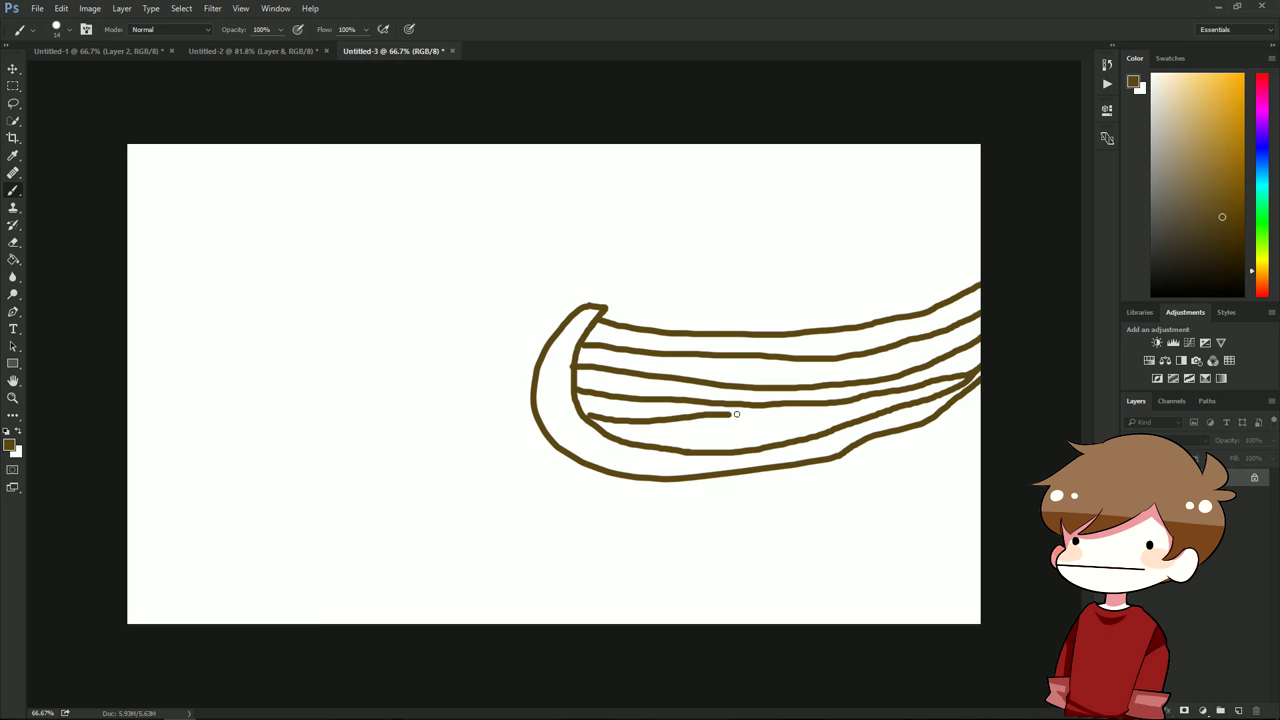
{"action": "left_click_drag", "start_coordinate": [736, 414], "coordinate": [780, 414]}
{"action": "key", "text": "ctrl+z"}
{"action": "mouse_move", "coordinate": [588, 418]}
{"action": "left_mouse_down"}
{"action": "mouse_move", "coordinate": [812, 428]}
{"action": "mouse_move", "coordinate": [945, 382]}
{"action": "left_mouse_up"}
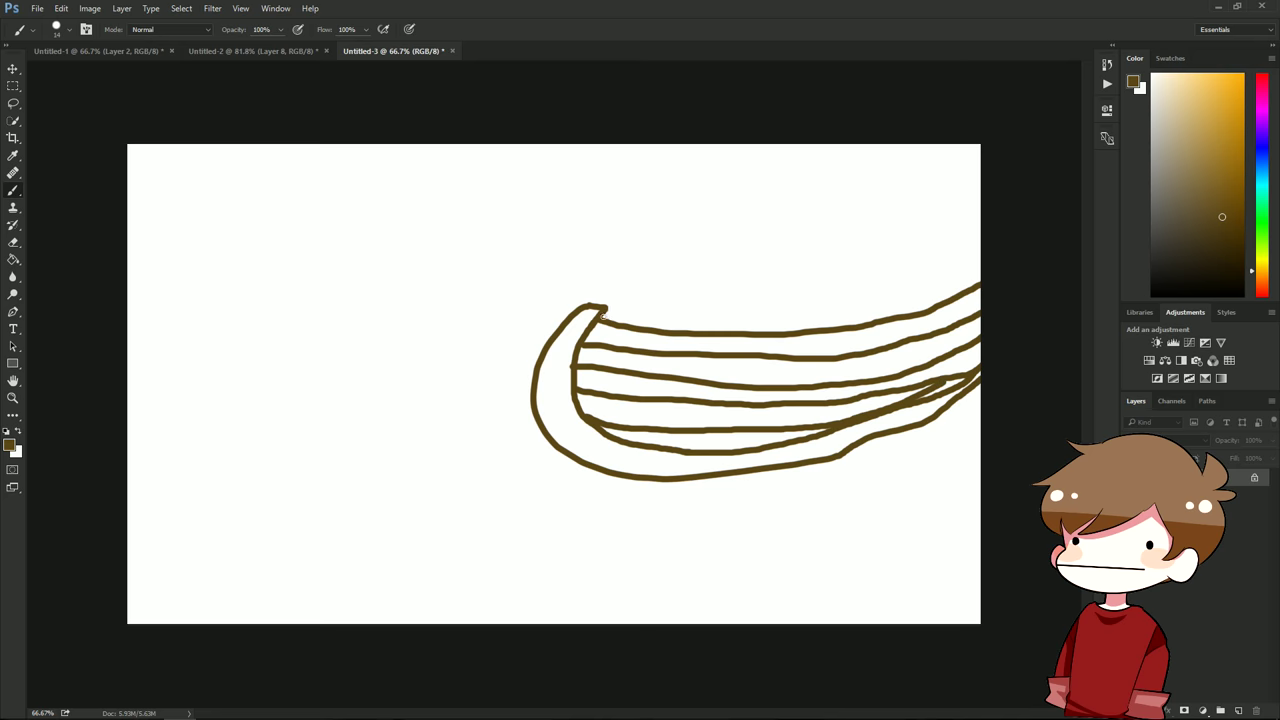
{"action": "left_click_drag", "start_coordinate": [605, 315], "coordinate": [982, 240]}
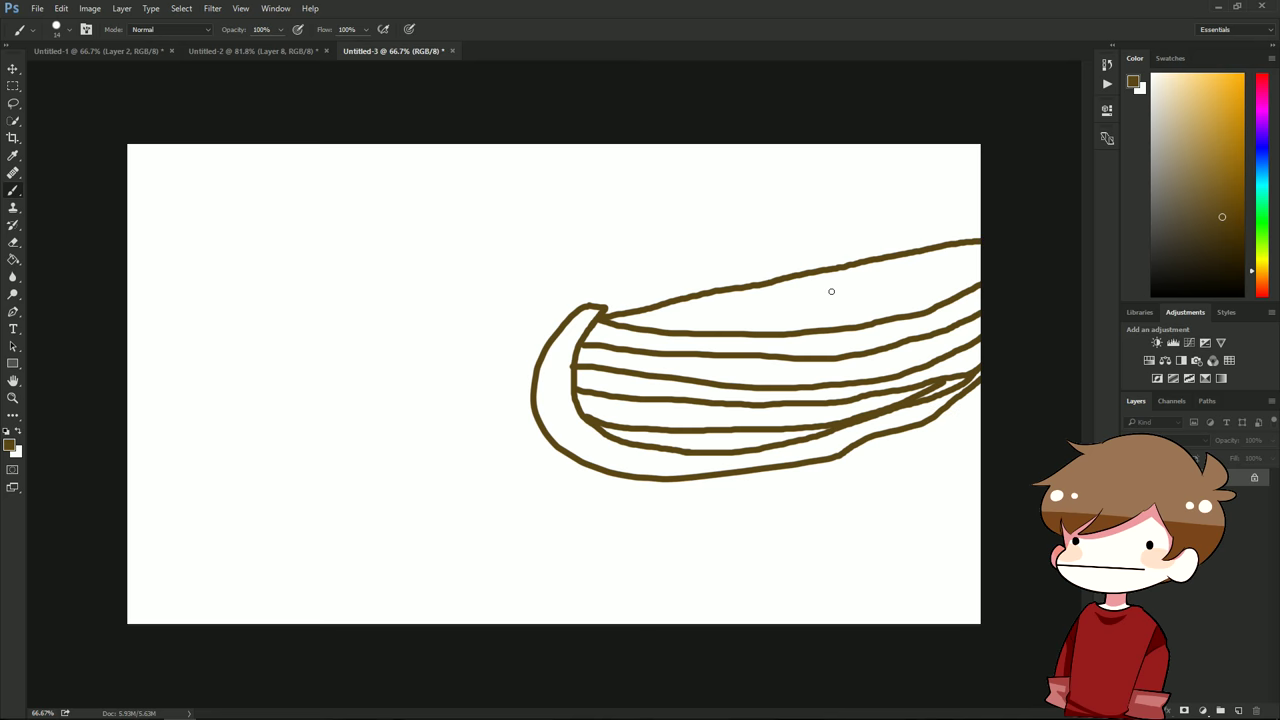
Step: Add a new layer and sketch a short vertical stroke with a small curl
{"action": "left_click", "coordinate": [1238, 710]}
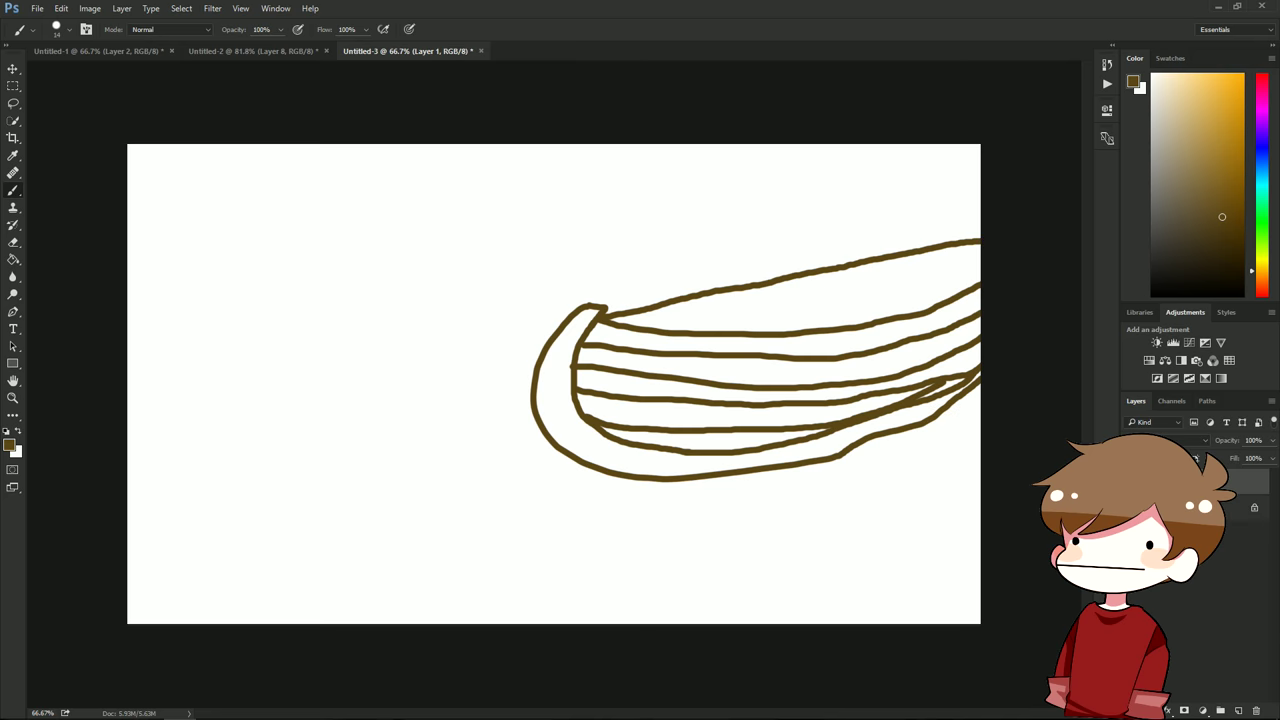
{"action": "left_click_drag", "start_coordinate": [838, 288], "coordinate": [834, 258]}
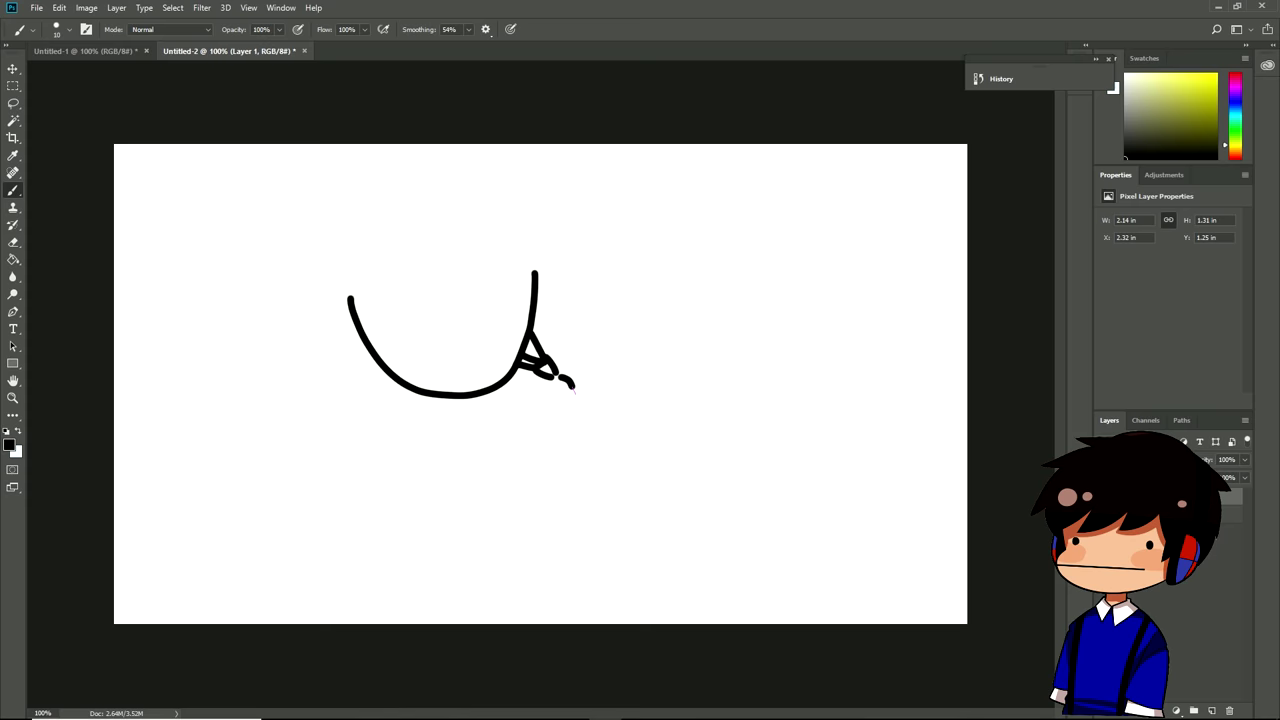
{"action": "mouse_move", "coordinate": [568, 382]}
{"action": "left_mouse_down"}
{"action": "mouse_move", "coordinate": [585, 398]}
{"action": "mouse_move", "coordinate": [578, 412]}
{"action": "mouse_move", "coordinate": [584, 400]}
{"action": "left_mouse_up"}
{"action": "left_click_drag", "start_coordinate": [582, 408], "coordinate": [594, 424]}
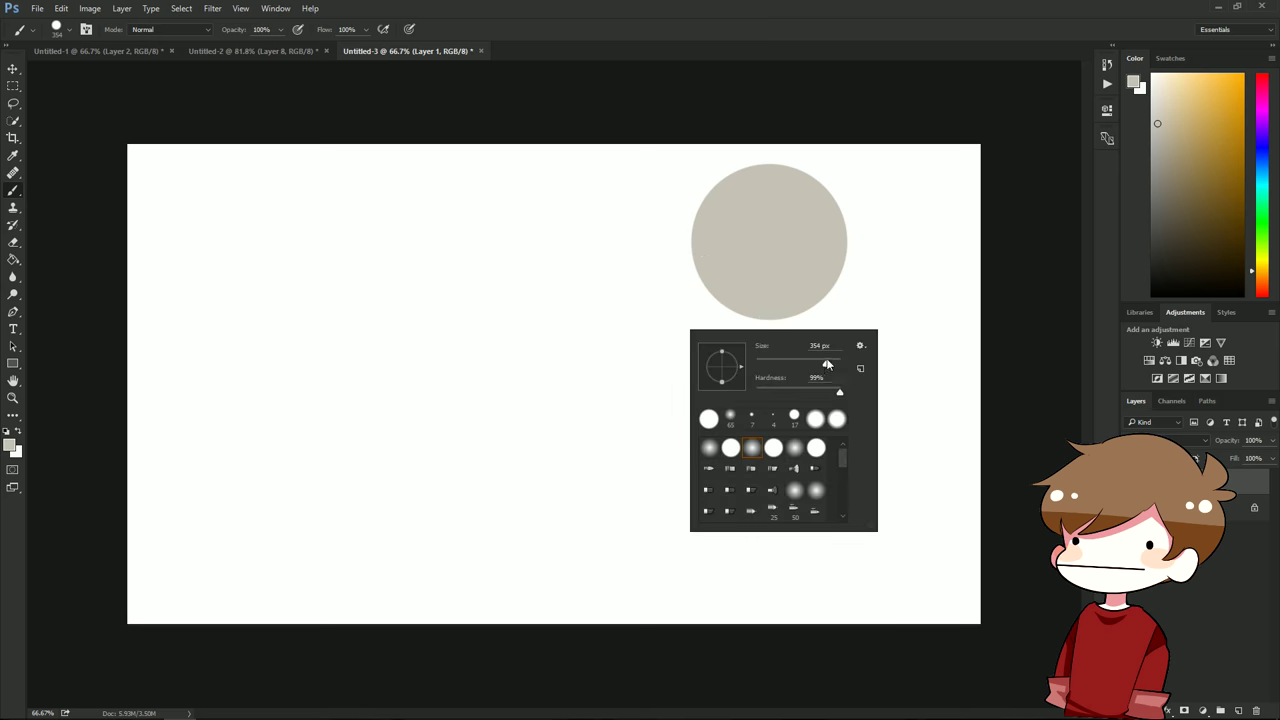
Step: Shrink the brush, dab a dark grey crater on the moon, and sketch the figure's left arm
{"action": "left_click_drag", "start_coordinate": [830, 365], "coordinate": [762, 366]}
{"action": "left_click", "coordinate": [1173, 242]}
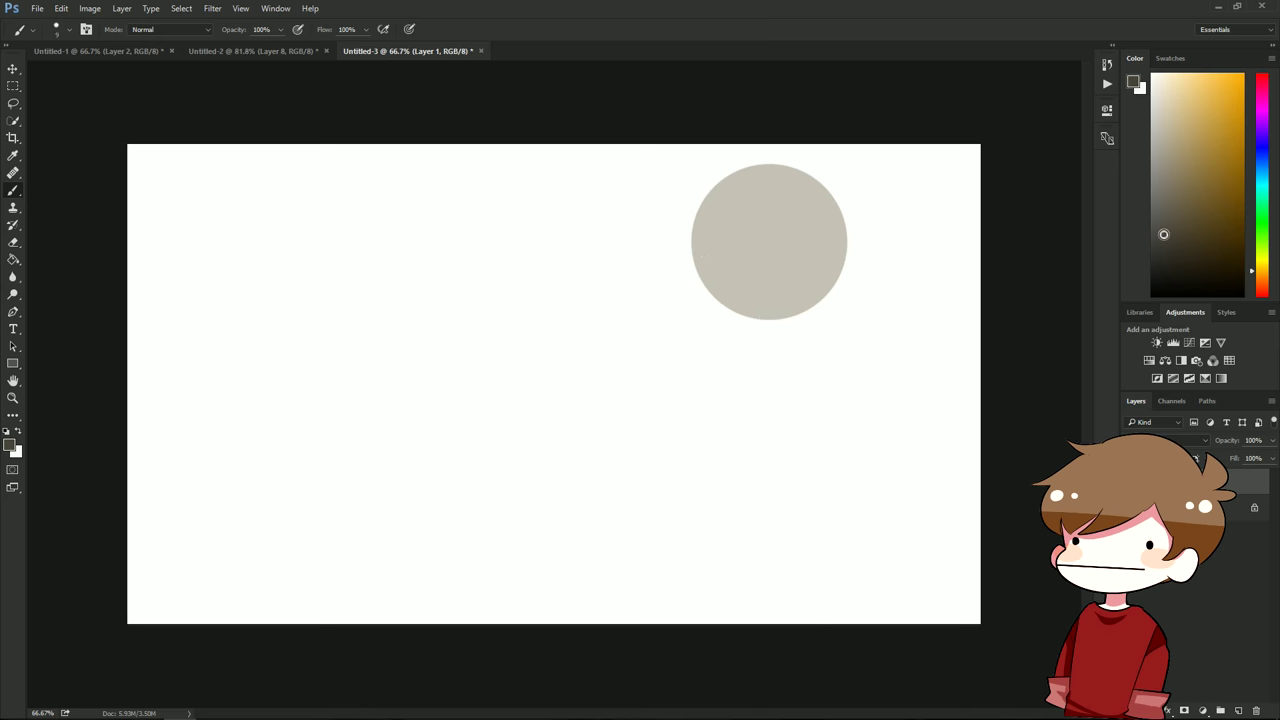
{"action": "right_click", "coordinate": [795, 257]}
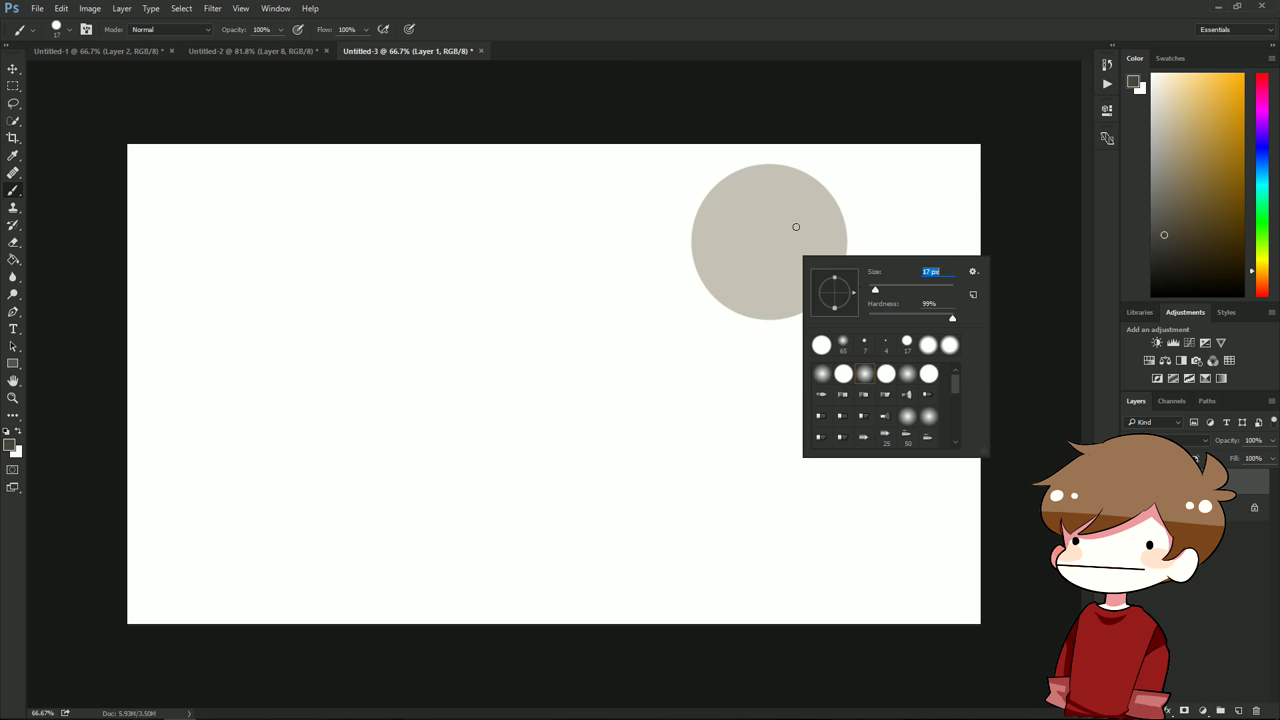
{"action": "left_click", "coordinate": [779, 201]}
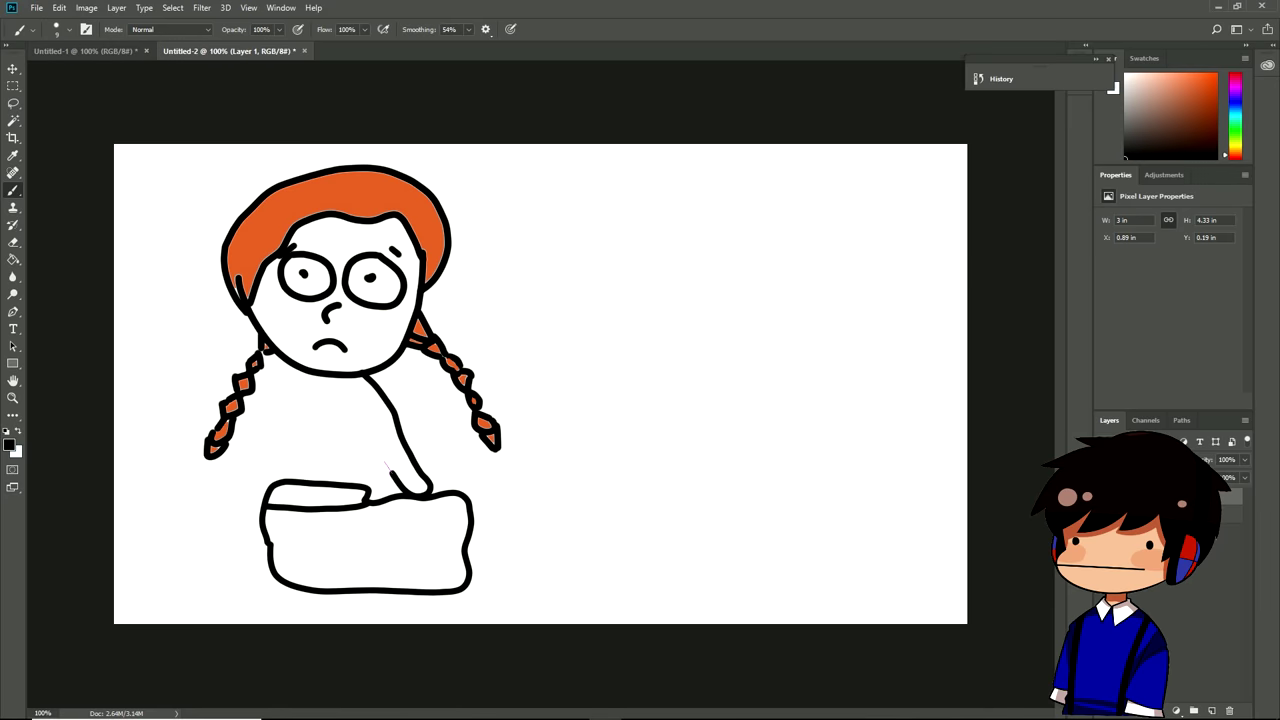
{"action": "left_click_drag", "start_coordinate": [381, 459], "coordinate": [395, 477]}
{"action": "mouse_move", "coordinate": [270, 358]}
{"action": "left_mouse_down"}
{"action": "mouse_move", "coordinate": [245, 485]}
{"action": "mouse_move", "coordinate": [262, 460]}
{"action": "left_mouse_up"}
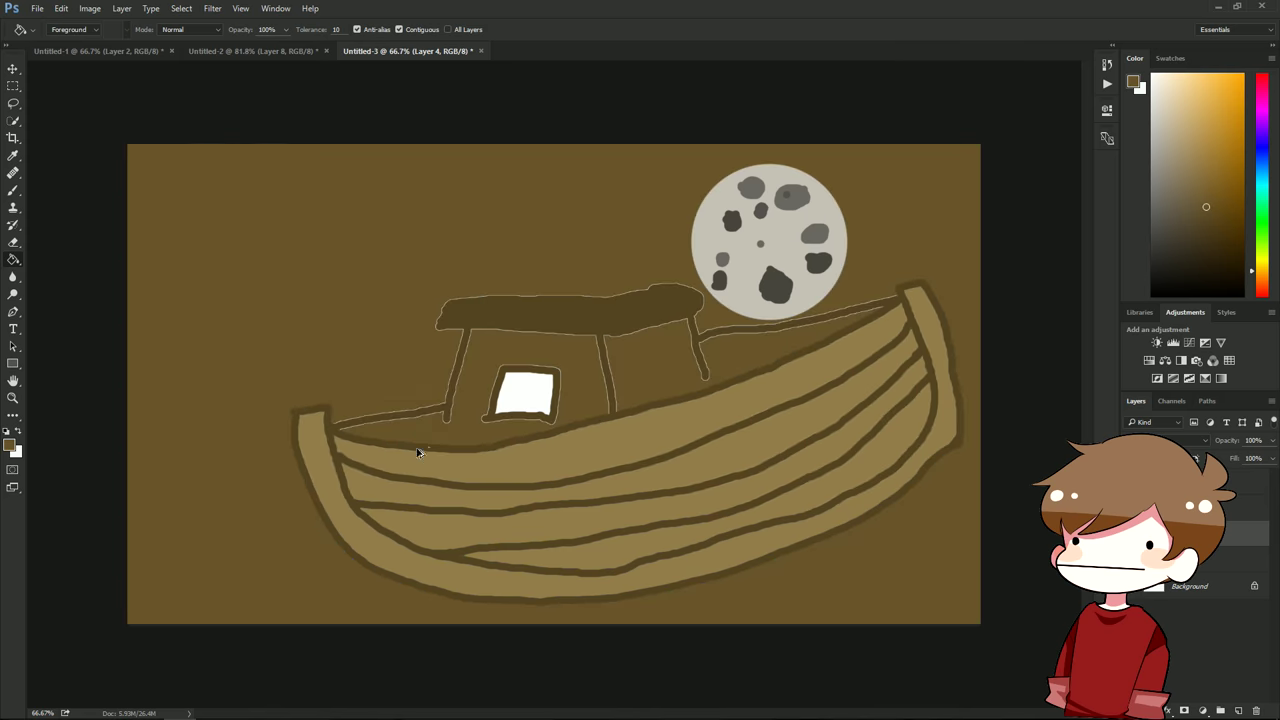
Step: Undo the brown sky-and-water fill, add a new layer, and paint brown along the deck
{"action": "key", "text": "ctrl+z"}
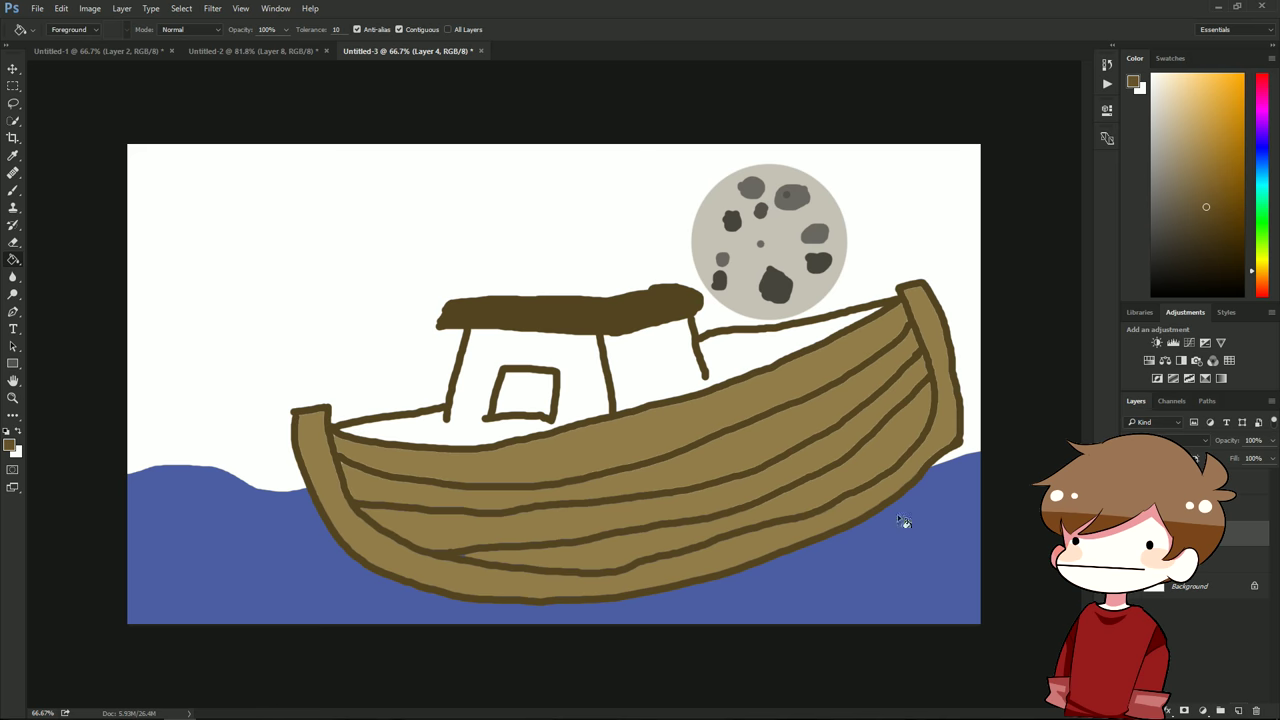
{"action": "left_click", "coordinate": [1239, 710]}
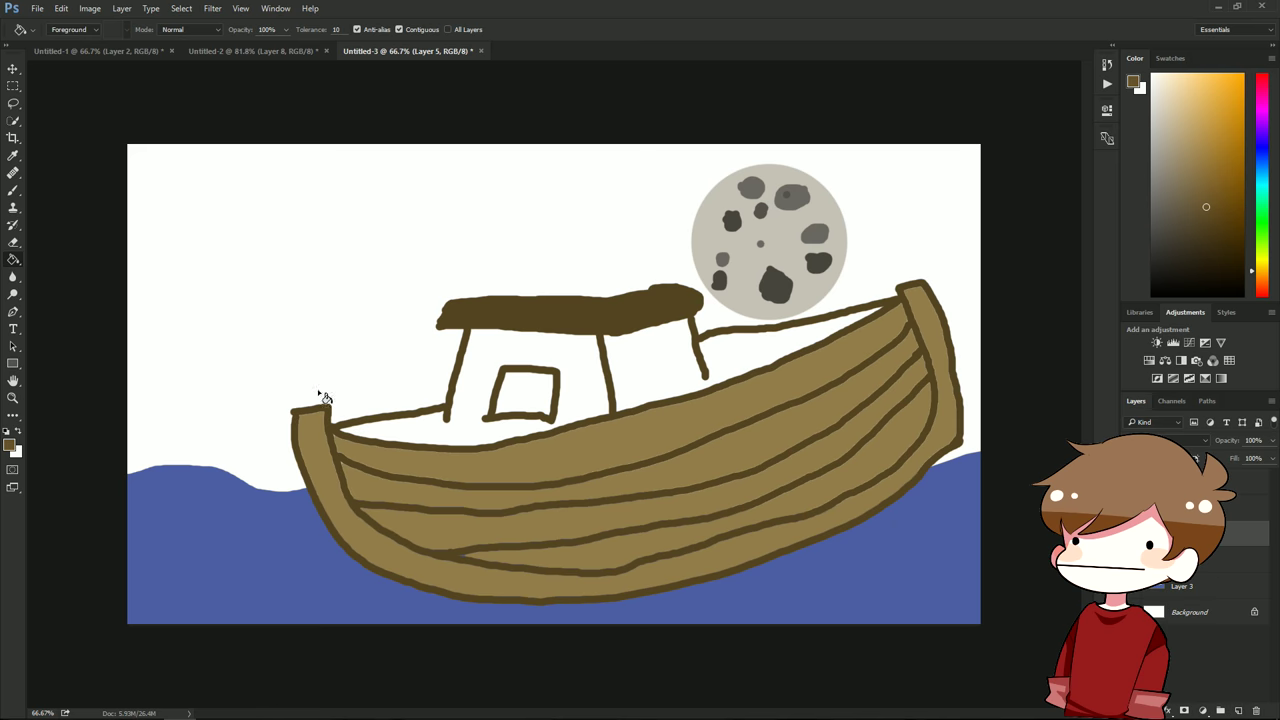
{"action": "left_click", "coordinate": [13, 190]}
{"action": "left_click", "coordinate": [556, 362]}
{"action": "left_click_drag", "start_coordinate": [440, 422], "coordinate": [408, 428]}
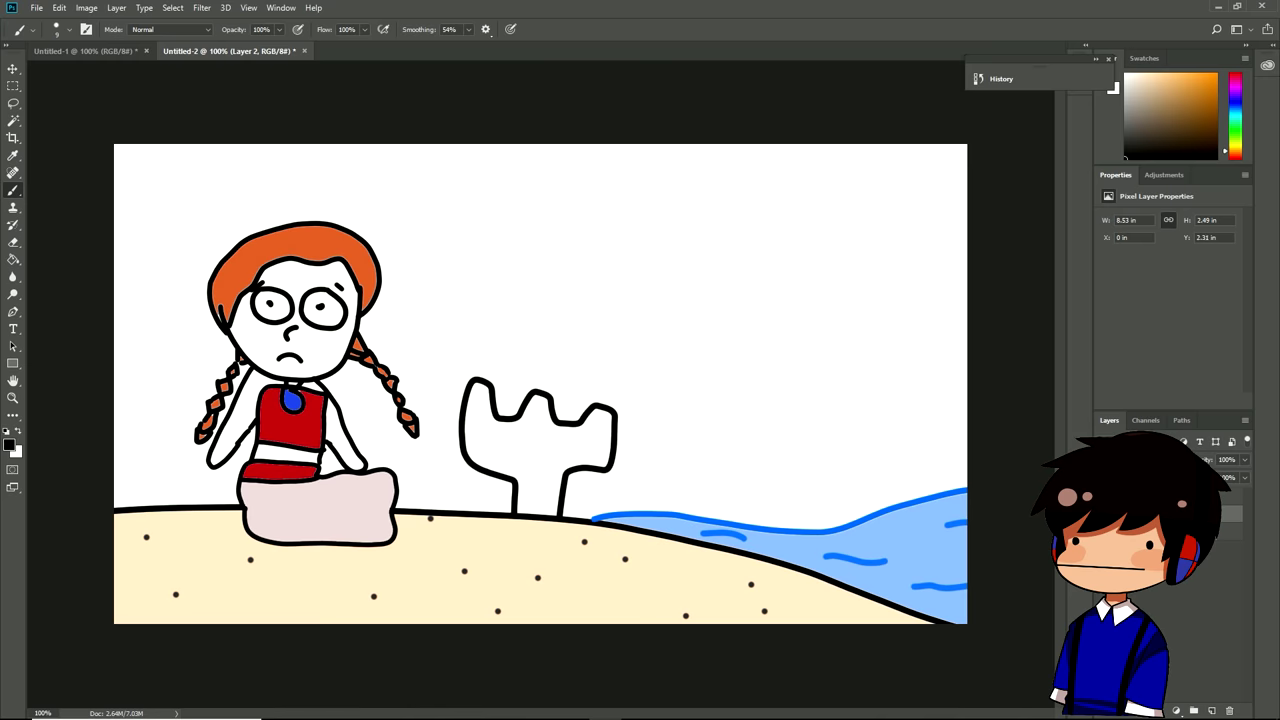
Step: Paint a dark window inside the sandcastle and undo the stray whitish smudge
{"action": "left_click_drag", "start_coordinate": [488, 440], "coordinate": [495, 440]}
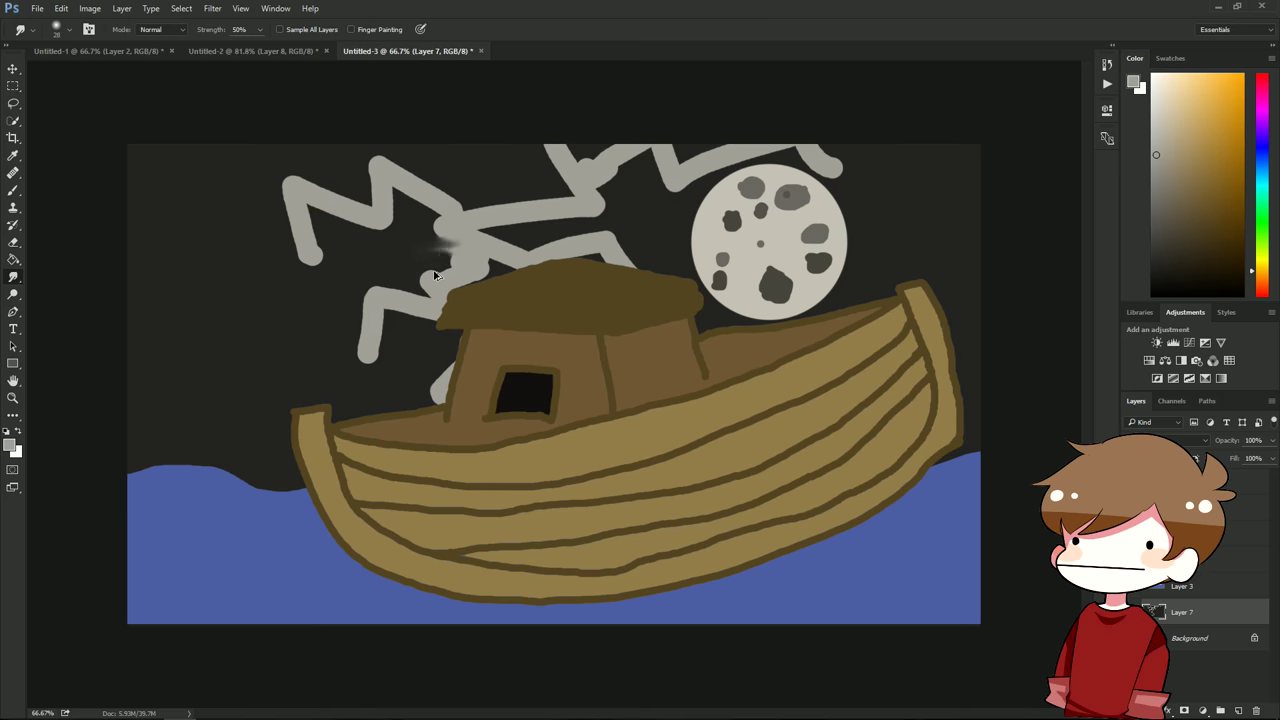
{"action": "key", "text": "ctrl+z"}
{"action": "key", "text": "ctrl+z"}
Step: Try a bristle brush tip with a grey sky stroke, then undo it
{"action": "left_click", "coordinate": [14, 190]}
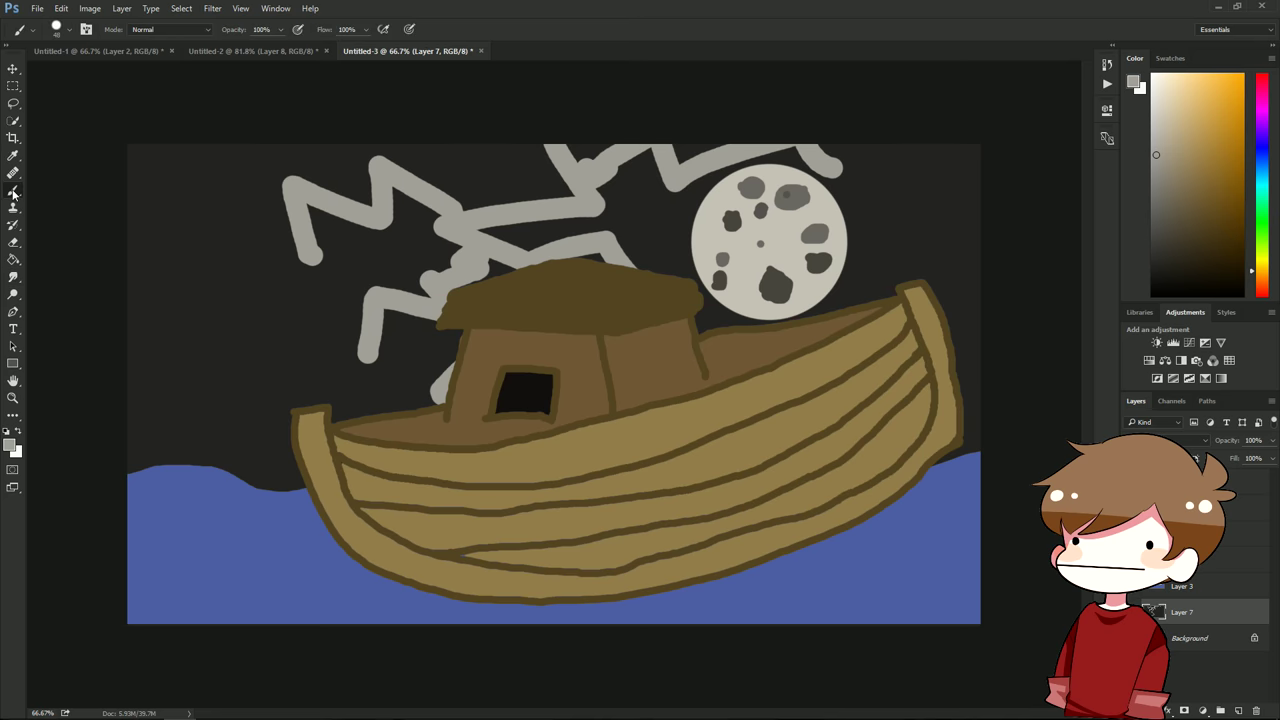
{"action": "right_click", "coordinate": [14, 190]}
{"action": "right_click", "coordinate": [180, 212]}
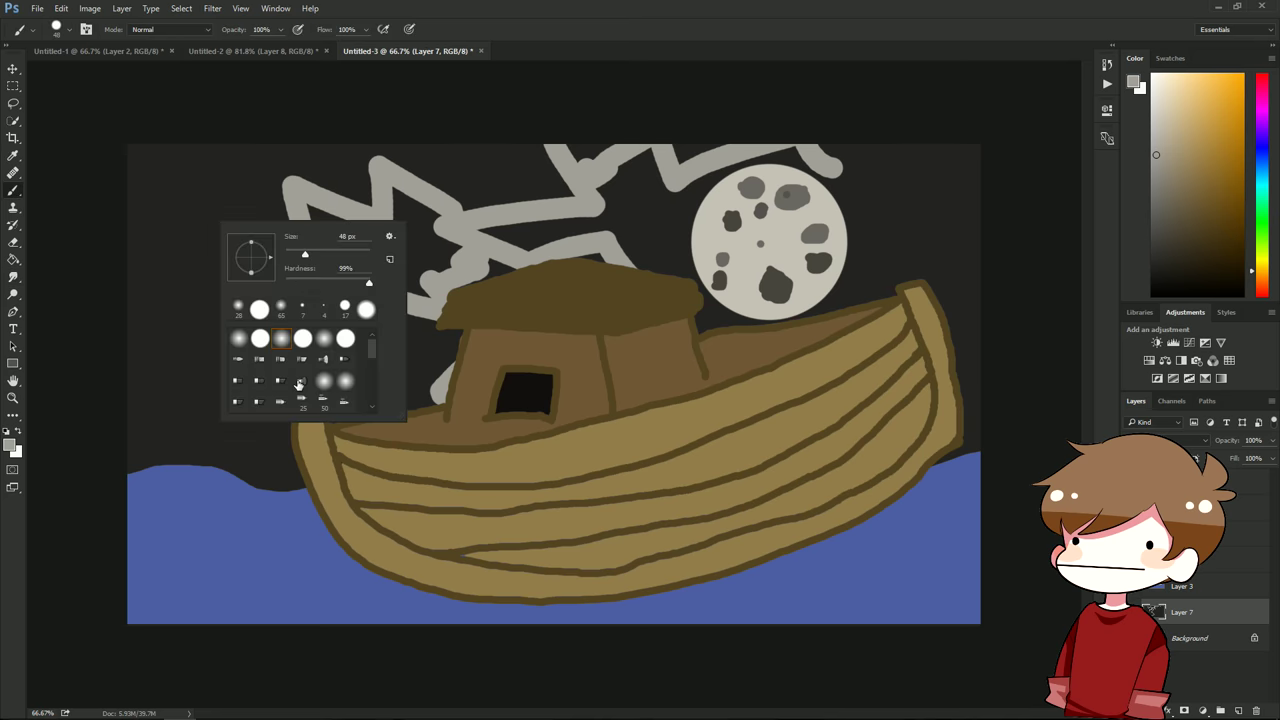
{"action": "left_click", "coordinate": [300, 382]}
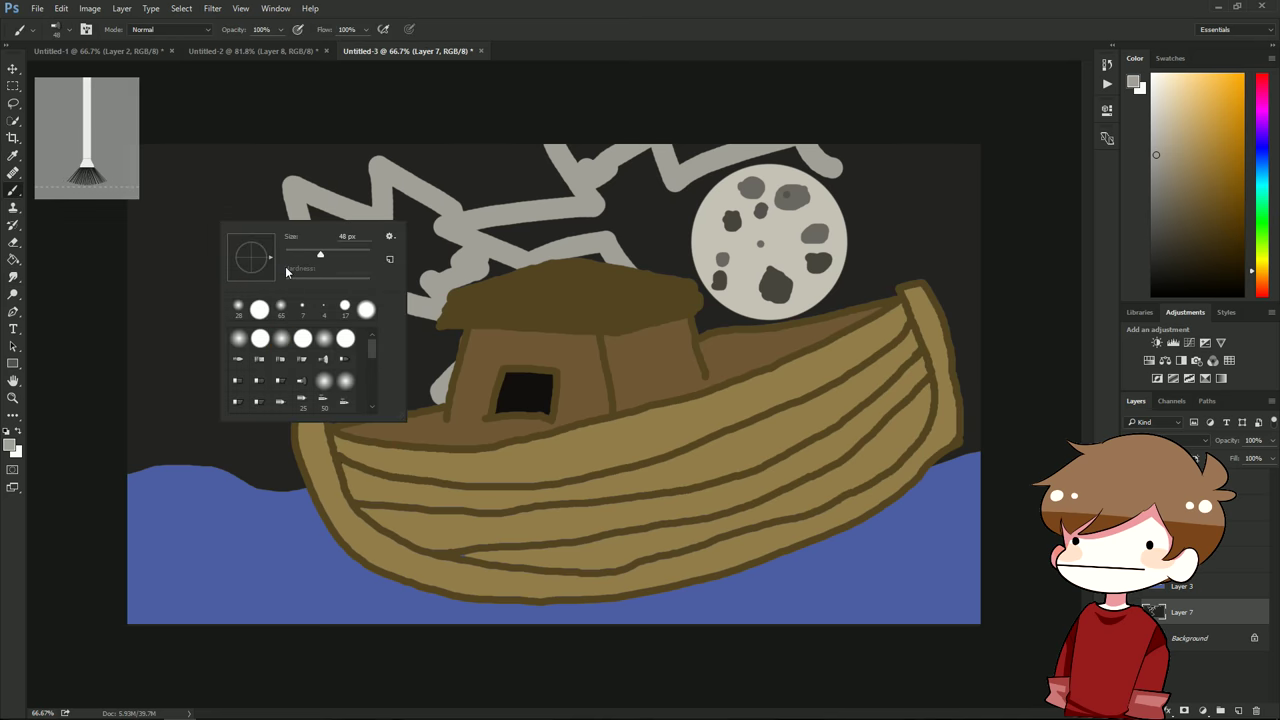
{"action": "mouse_move", "coordinate": [190, 270]}
{"action": "left_mouse_down"}
{"action": "mouse_move", "coordinate": [330, 258]}
{"action": "mouse_move", "coordinate": [200, 230]}
{"action": "mouse_move", "coordinate": [150, 300]}
{"action": "mouse_move", "coordinate": [380, 340]}
{"action": "left_mouse_up"}
{"action": "key", "text": "ctrl+z"}
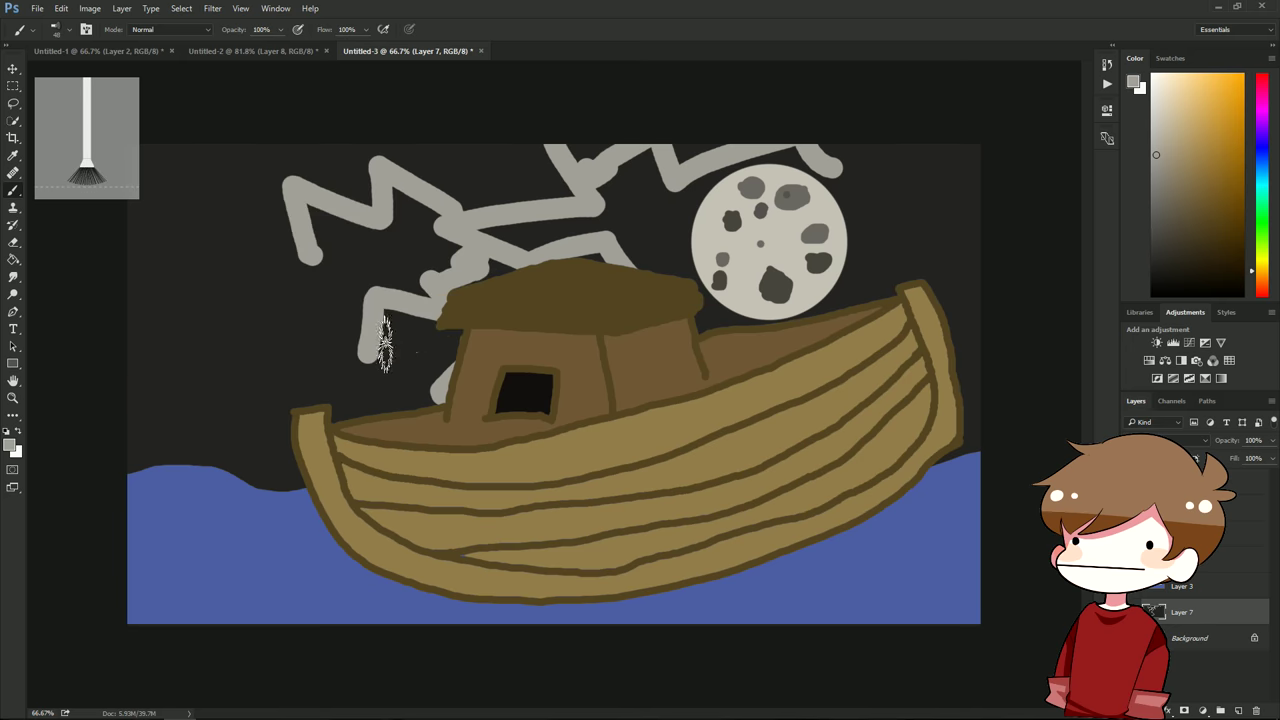
Step: Choose a soft round brush tip, test and undo a stroke, and set size to 44 px
{"action": "right_click", "coordinate": [378, 342]}
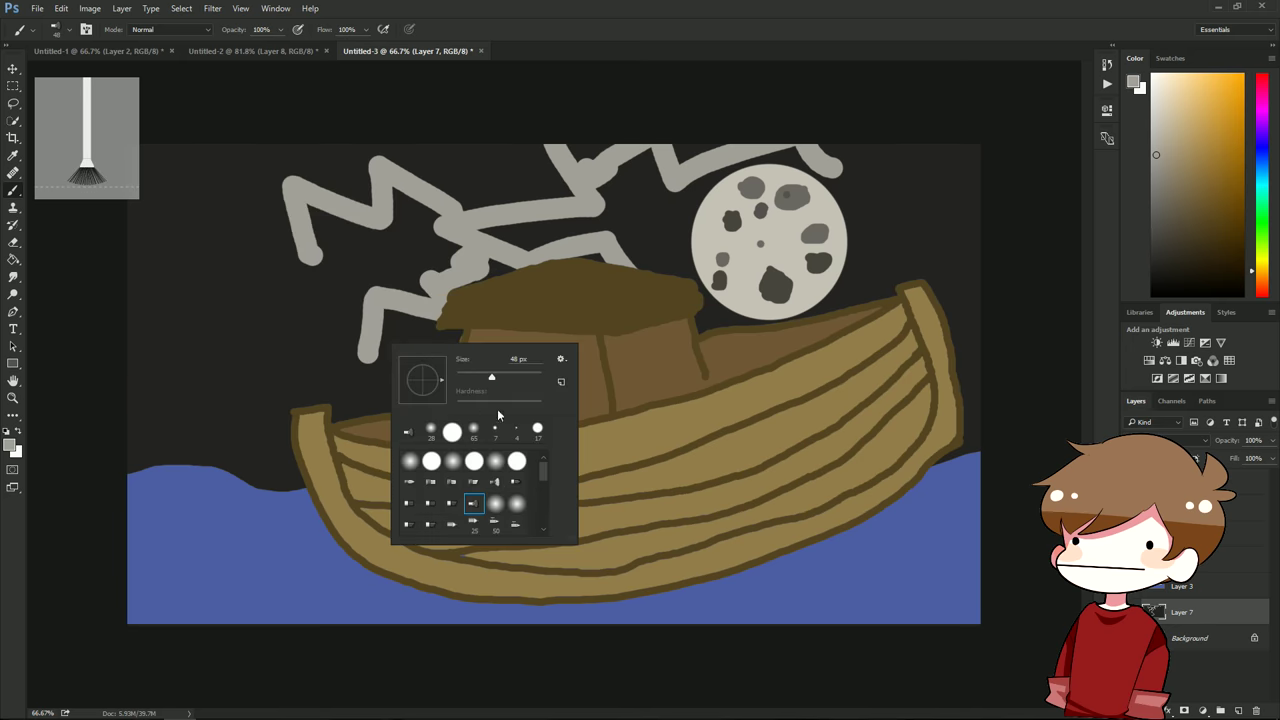
{"action": "left_click", "coordinate": [450, 505]}
{"action": "left_click", "coordinate": [515, 483]}
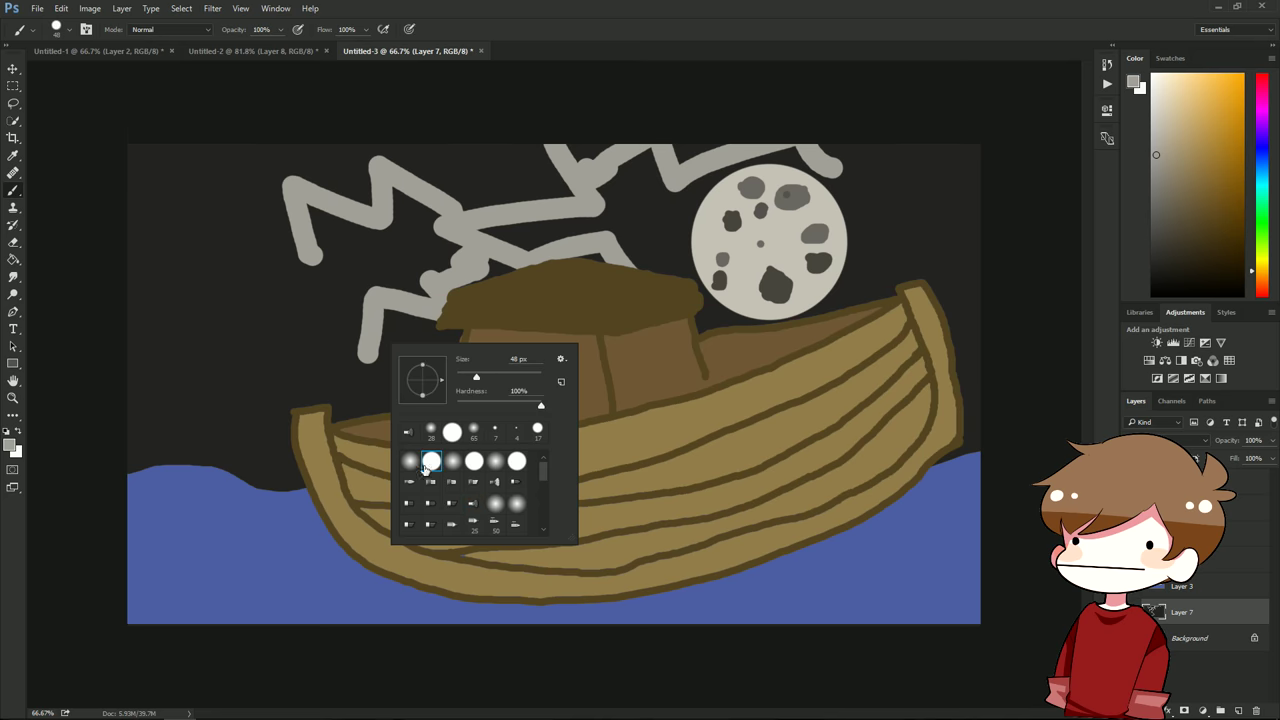
{"action": "left_click", "coordinate": [452, 461]}
{"action": "mouse_move", "coordinate": [340, 290]}
{"action": "left_mouse_down"}
{"action": "mouse_move", "coordinate": [430, 295]}
{"action": "mouse_move", "coordinate": [400, 300]}
{"action": "left_mouse_up"}
{"action": "key", "text": "ctrl+z"}
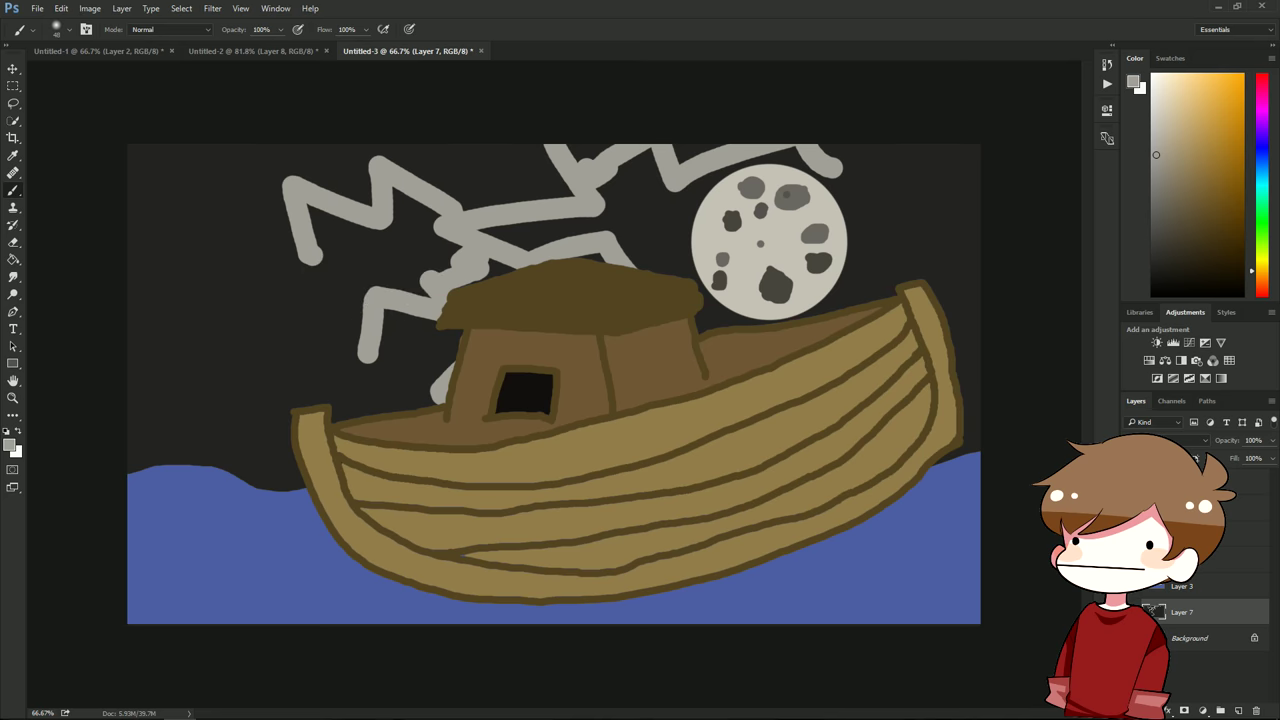
{"action": "right_click", "coordinate": [410, 300]}
{"action": "left_click_drag", "start_coordinate": [497, 333], "coordinate": [492, 333]}
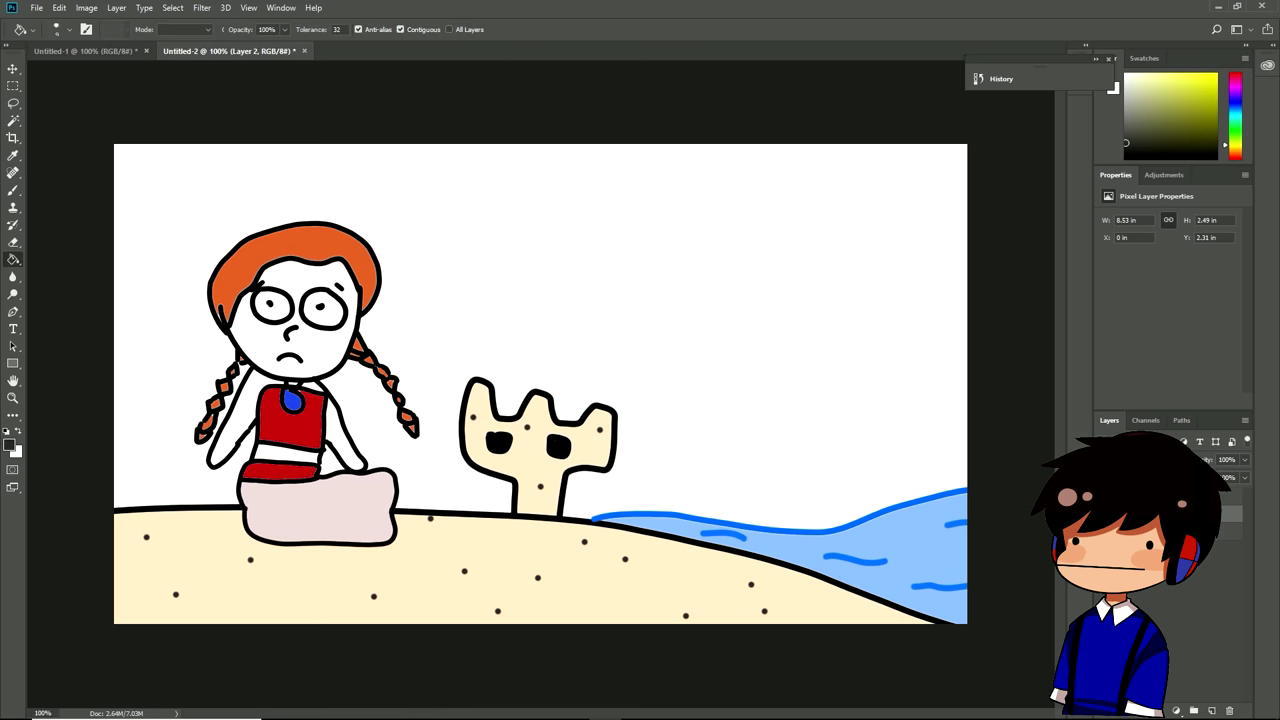
Step: Select the Paint Bucket and make tan sand colour e6d4a9 the foreground
{"action": "key", "text": "e"}
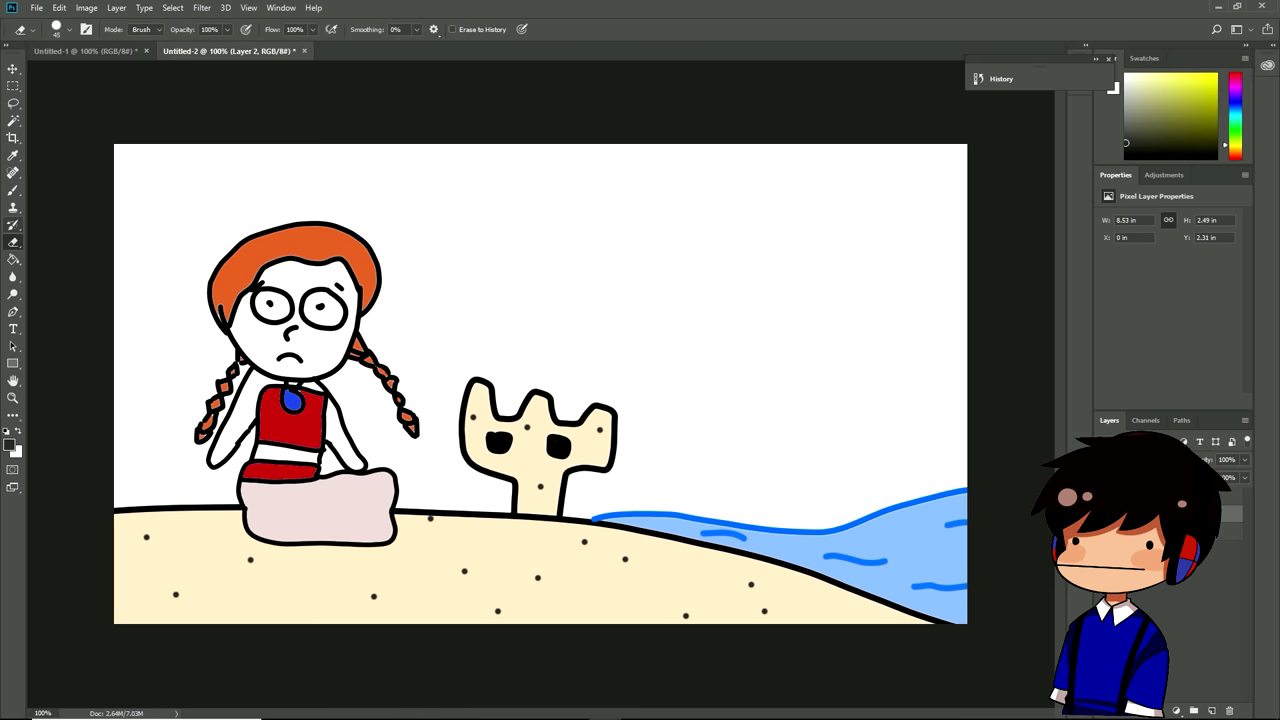
{"action": "left_click", "coordinate": [13, 207]}
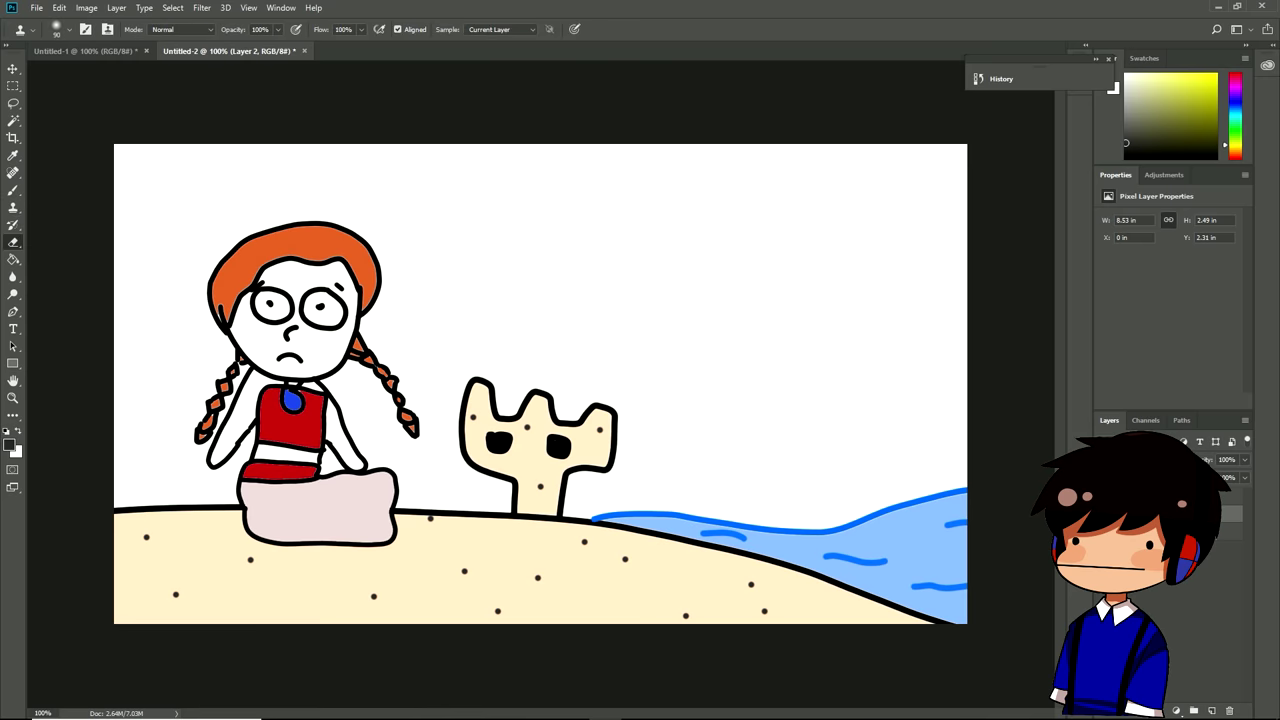
{"action": "left_click", "coordinate": [13, 258]}
{"action": "left_click", "coordinate": [9, 446]}
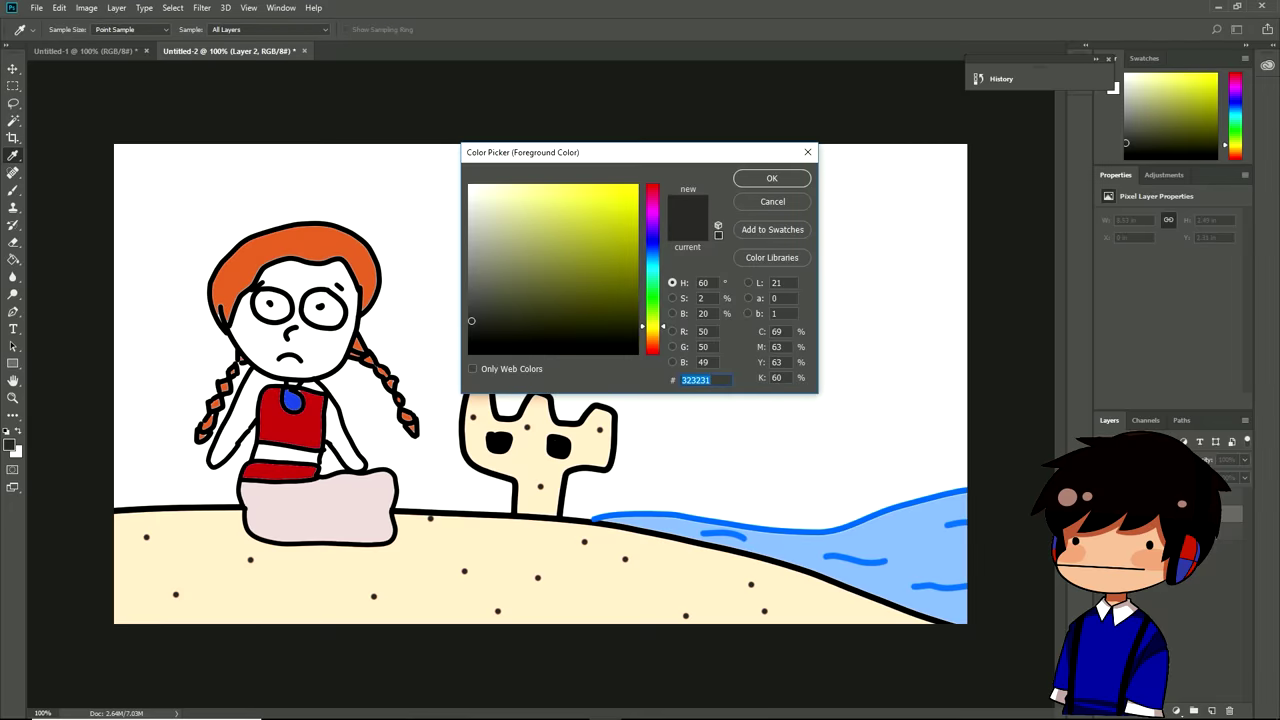
{"action": "mouse_move", "coordinate": [500, 300]}
{"action": "left_mouse_down"}
{"action": "mouse_move", "coordinate": [560, 190]}
{"action": "mouse_move", "coordinate": [469, 186]}
{"action": "mouse_move", "coordinate": [513, 200]}
{"action": "mouse_move", "coordinate": [536, 189]}
{"action": "left_mouse_up"}
{"action": "left_click", "coordinate": [652, 330]}
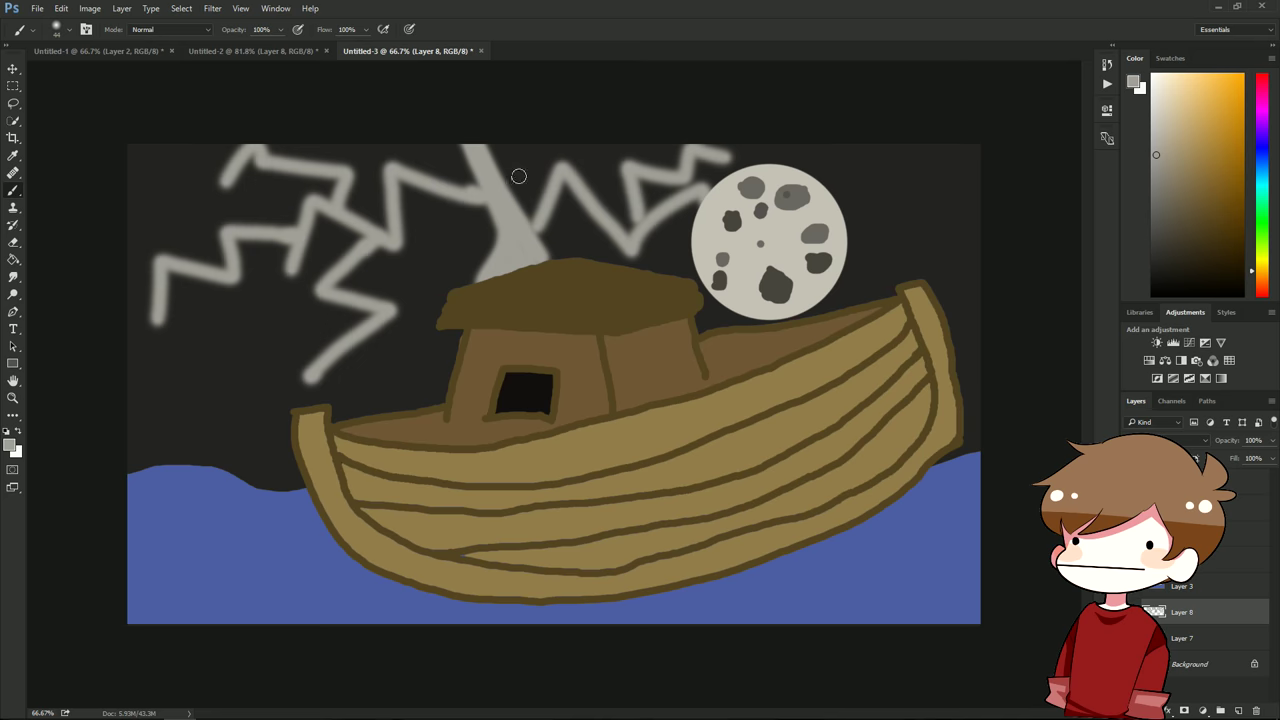
Step: Add a grey lightning branch above the boat, then redraw the bird's crest above its eye
{"action": "mouse_move", "coordinate": [520, 190]}
{"action": "left_mouse_down"}
{"action": "mouse_move", "coordinate": [530, 150]}
{"action": "mouse_move", "coordinate": [590, 140]}
{"action": "left_mouse_up"}
{"action": "left_click_drag", "start_coordinate": [786, 386], "coordinate": [796, 408]}
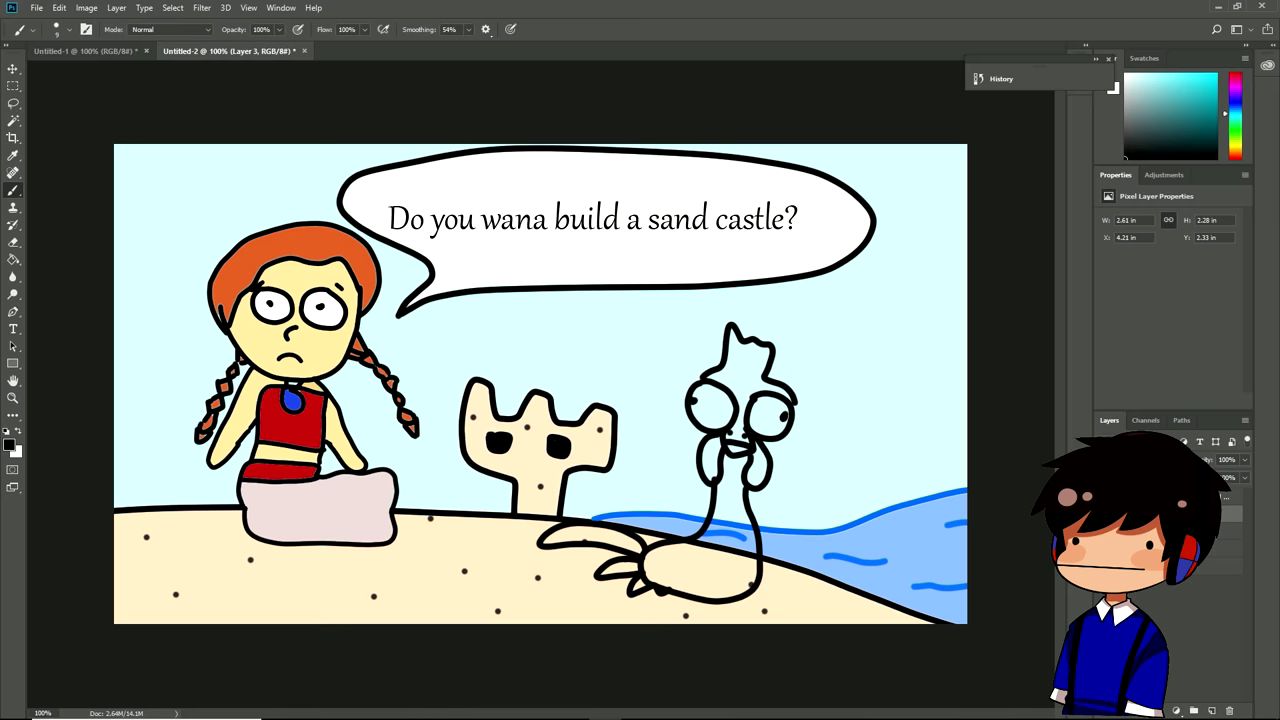
{"action": "key", "text": "ctrl+z"}
{"action": "mouse_move", "coordinate": [700, 380]}
{"action": "left_mouse_down"}
{"action": "mouse_move", "coordinate": [730, 378]}
{"action": "mouse_move", "coordinate": [730, 350]}
{"action": "left_mouse_up"}
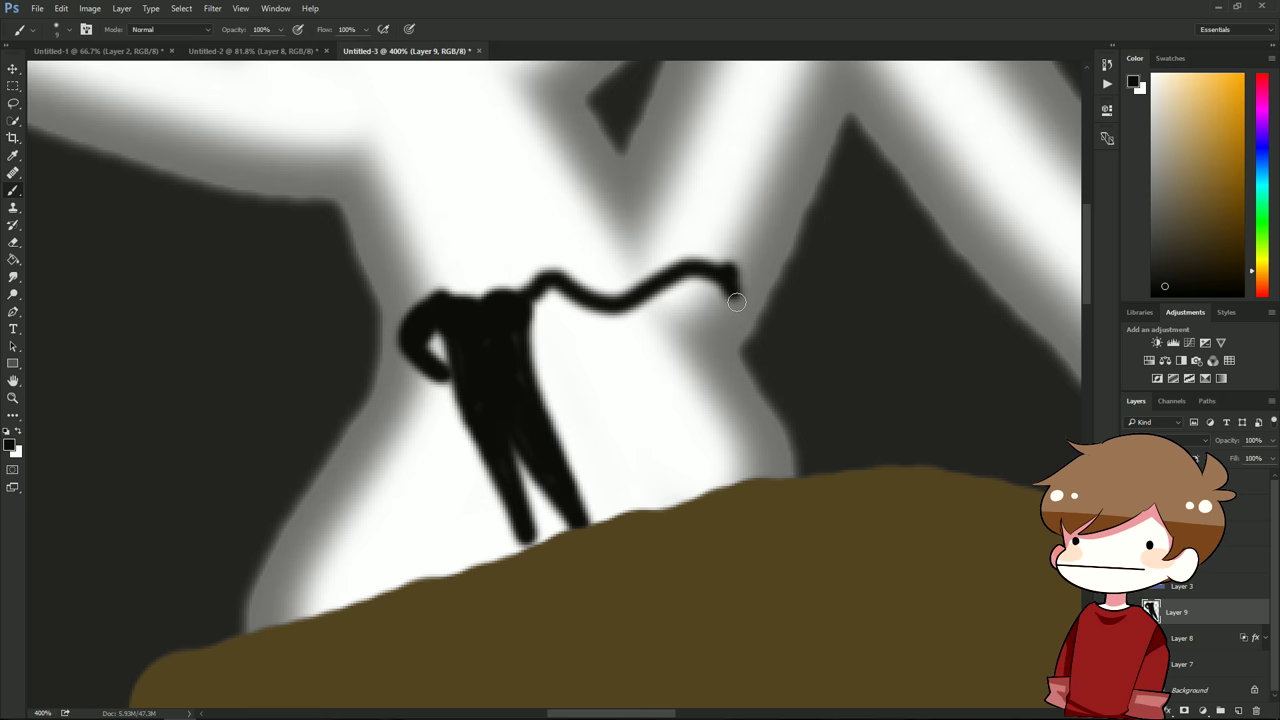
{"action": "left_click_drag", "start_coordinate": [730, 290], "coordinate": [745, 370]}
{"action": "mouse_move", "coordinate": [720, 260]}
{"action": "left_mouse_down"}
{"action": "mouse_move", "coordinate": [730, 355]}
{"action": "mouse_move", "coordinate": [708, 370]}
{"action": "mouse_move", "coordinate": [660, 325]}
{"action": "mouse_move", "coordinate": [740, 380]}
{"action": "mouse_move", "coordinate": [659, 330]}
{"action": "mouse_move", "coordinate": [600, 345]}
{"action": "mouse_move", "coordinate": [540, 320]}
{"action": "mouse_move", "coordinate": [545, 305]}
{"action": "left_mouse_up"}
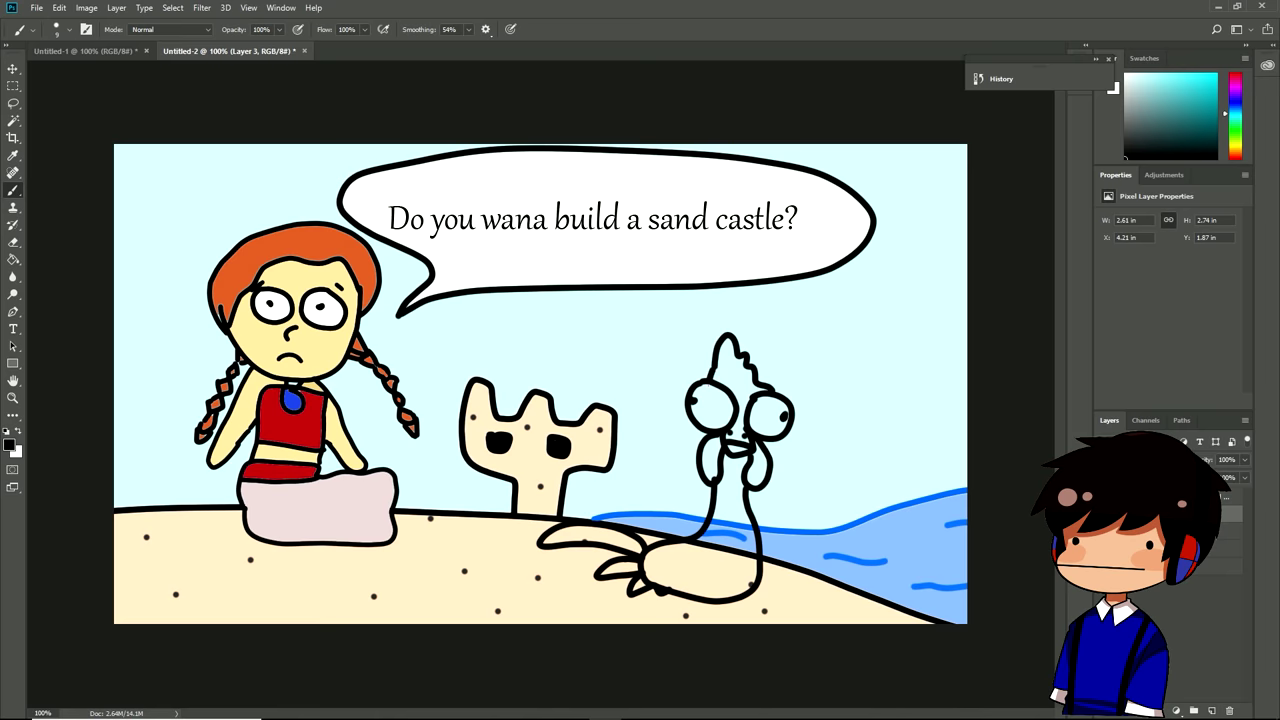
Step: Move the bird layer up and left beside the sandcastle
{"action": "key", "text": "v"}
{"action": "left_click_drag", "start_coordinate": [720, 470], "coordinate": [730, 415]}
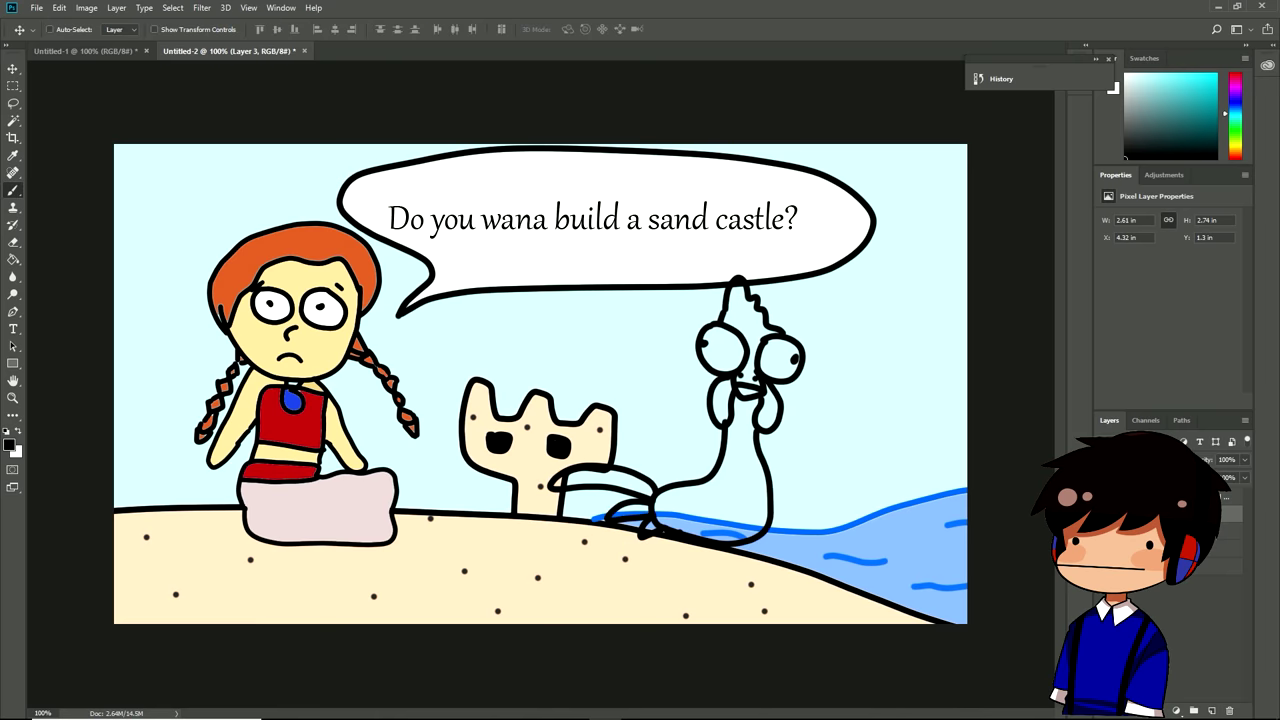
{"action": "key", "text": "b"}
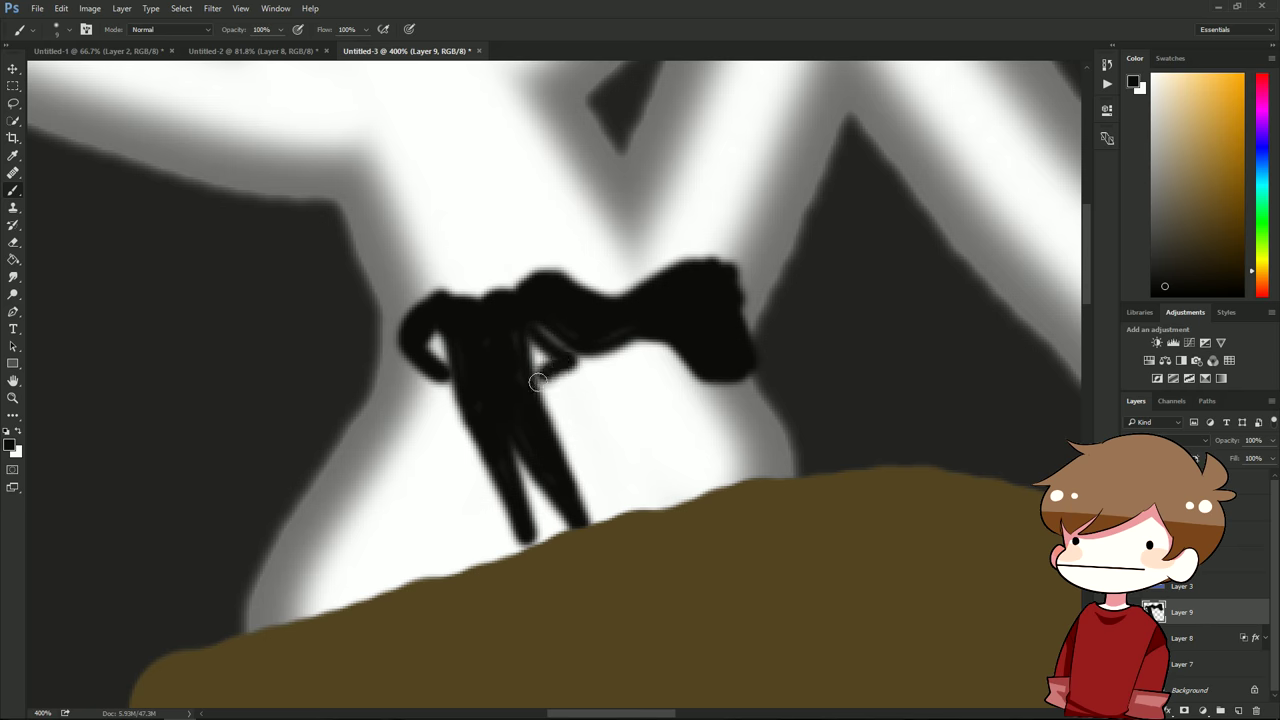
Step: Fill the silhouette's arm gap in black, removing a trial head blob
{"action": "left_click_drag", "start_coordinate": [544, 377], "coordinate": [545, 340]}
{"action": "mouse_move", "coordinate": [460, 280]}
{"action": "left_mouse_down"}
{"action": "mouse_move", "coordinate": [470, 290]}
{"action": "mouse_move", "coordinate": [480, 265]}
{"action": "mouse_move", "coordinate": [472, 274]}
{"action": "left_mouse_up"}
{"action": "key", "text": "ctrl+z"}
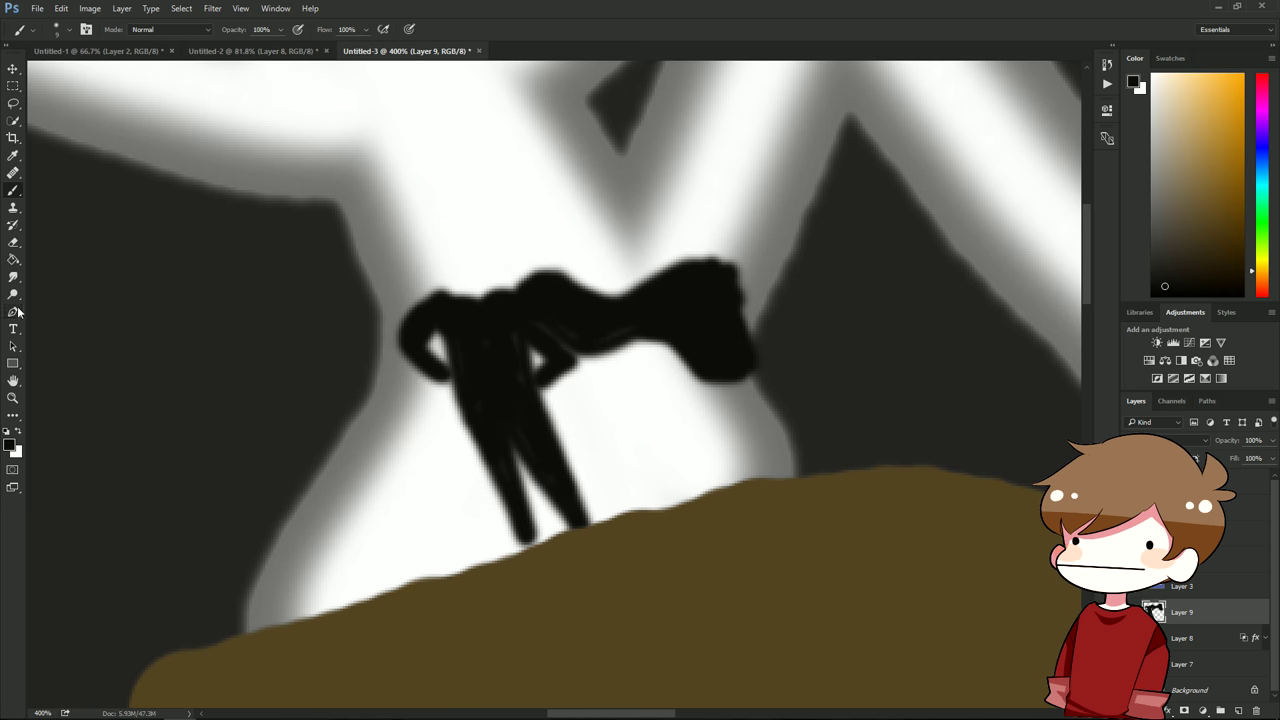
Step: Select the Dodge tool and zoom in on the silhouette figure
{"action": "left_click", "coordinate": [14, 296]}
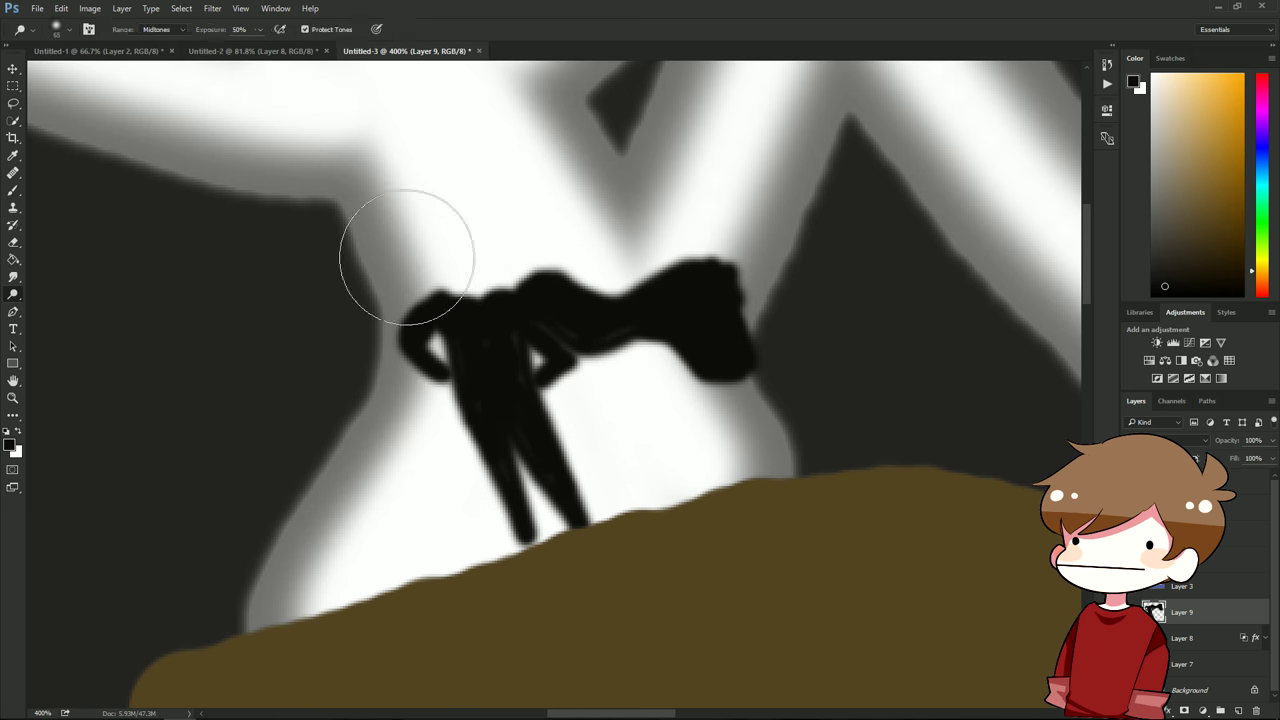
{"action": "left_click", "coordinate": [13, 397]}
{"action": "left_click", "coordinate": [535, 270]}
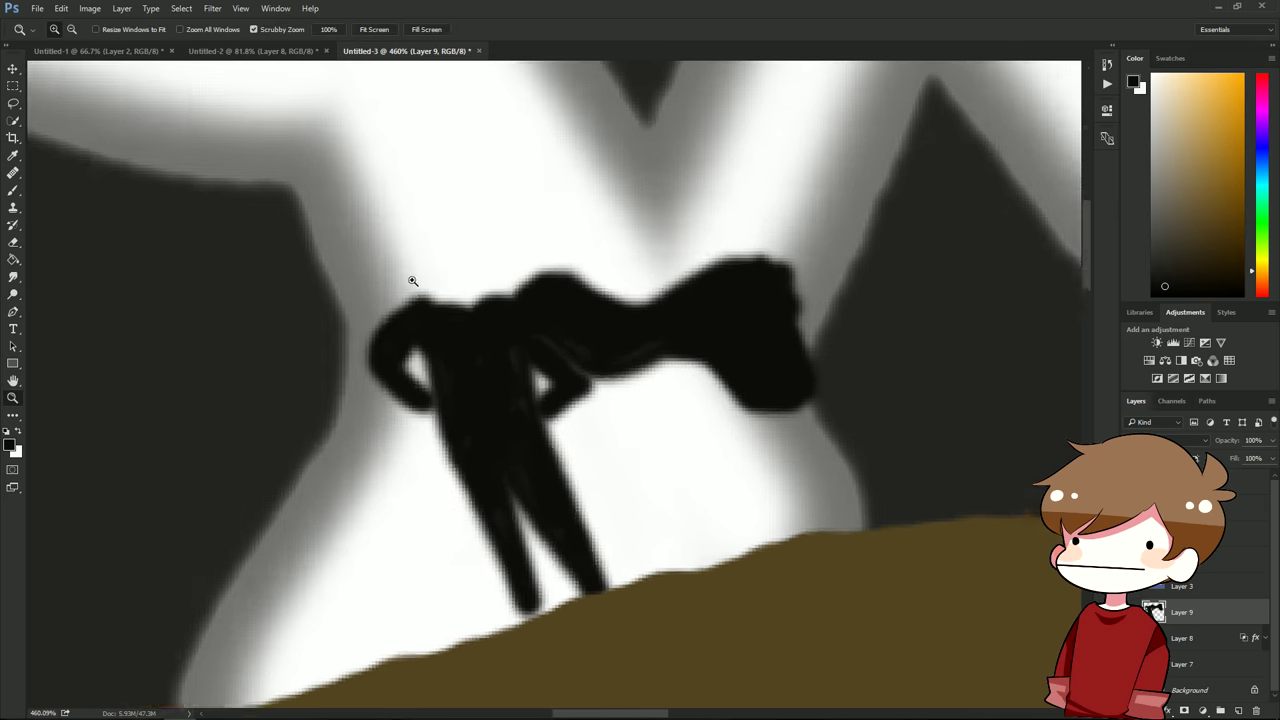